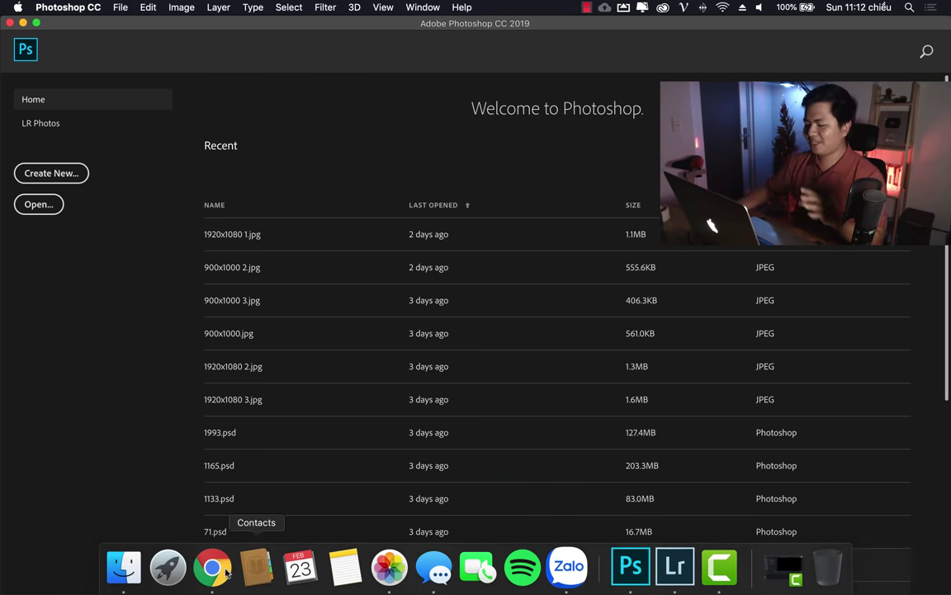
{"action": "left_click", "coordinate": [124, 566]}
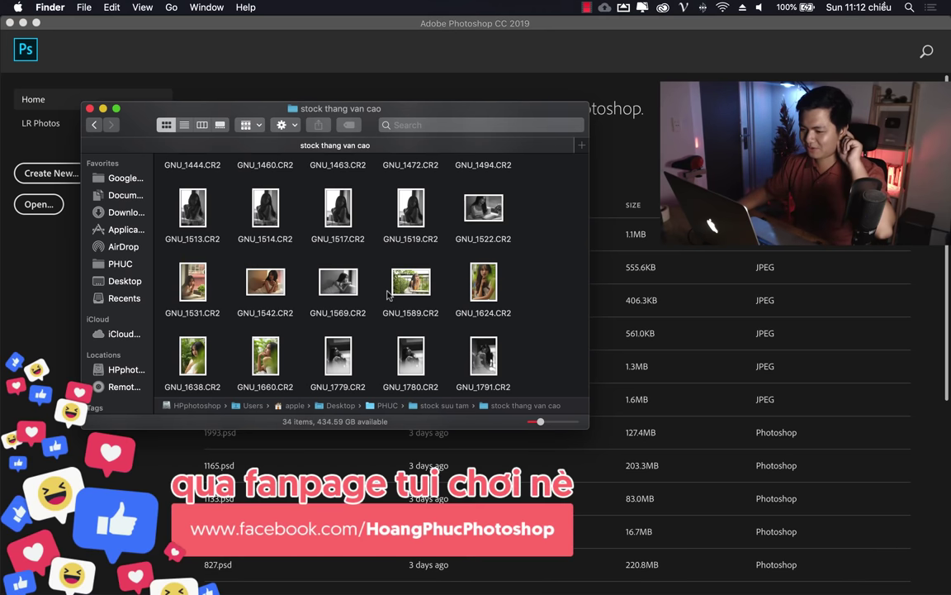
{"action": "scroll", "coordinate": [363, 330], "scroll_direction": "down", "scroll_amount": 3}
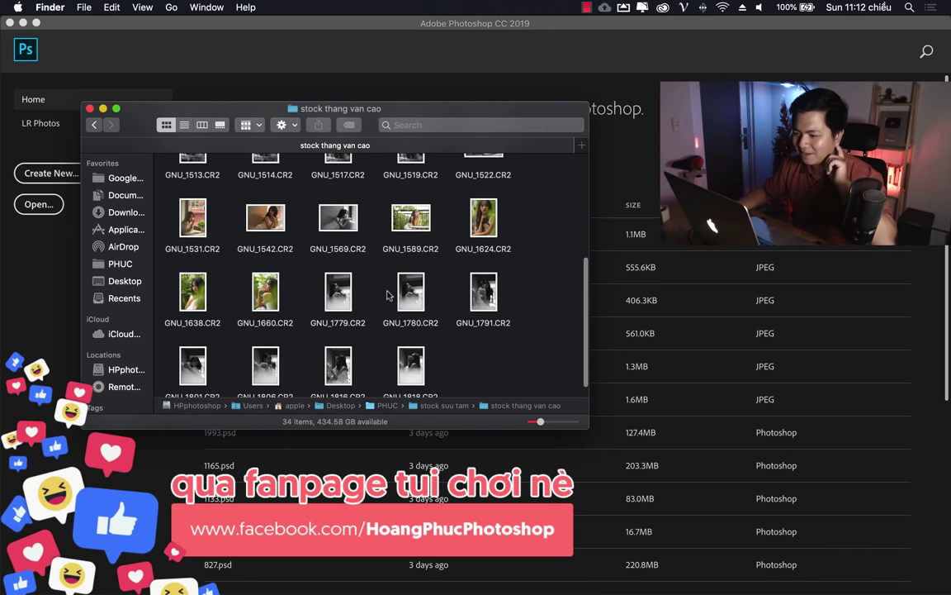
{"action": "left_click_drag", "start_coordinate": [404, 230], "coordinate": [165, 450]}
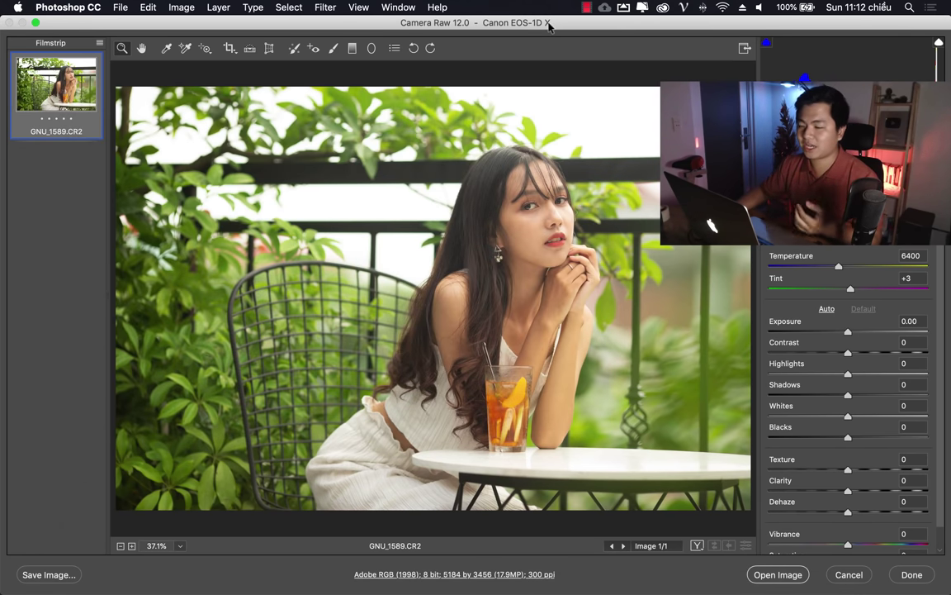
- Apply the Deluxe 23 preset in Camera Raw and set Exposure to -0.55
{"action": "key", "text": "super+alt+9"}
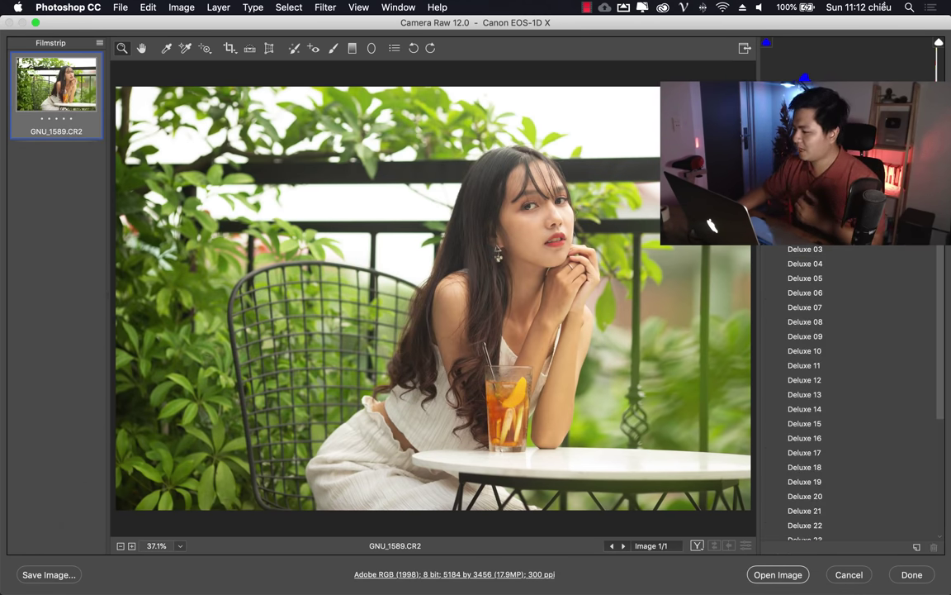
{"action": "scroll", "coordinate": [825, 446], "scroll_direction": "down", "scroll_amount": 5}
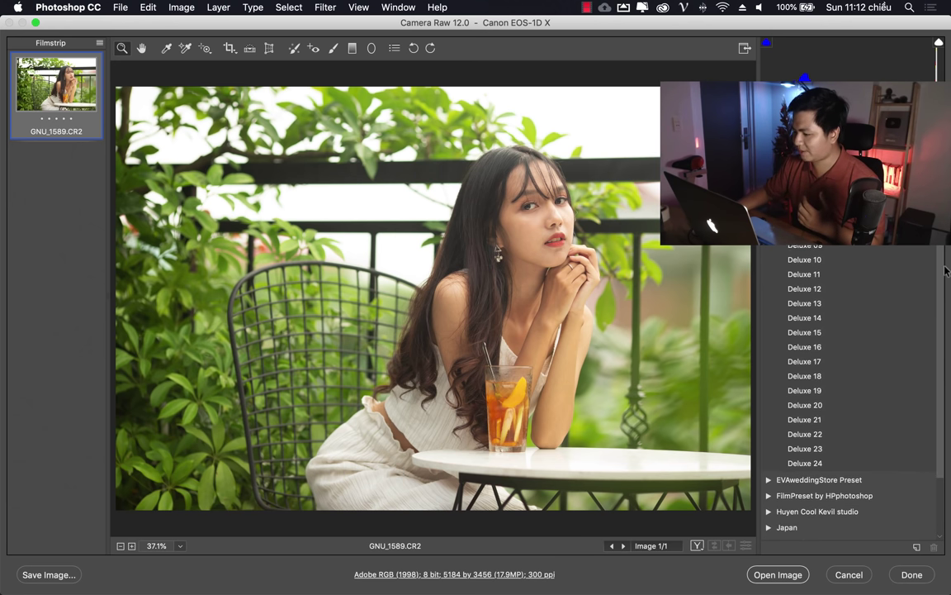
{"action": "left_click", "coordinate": [826, 448]}
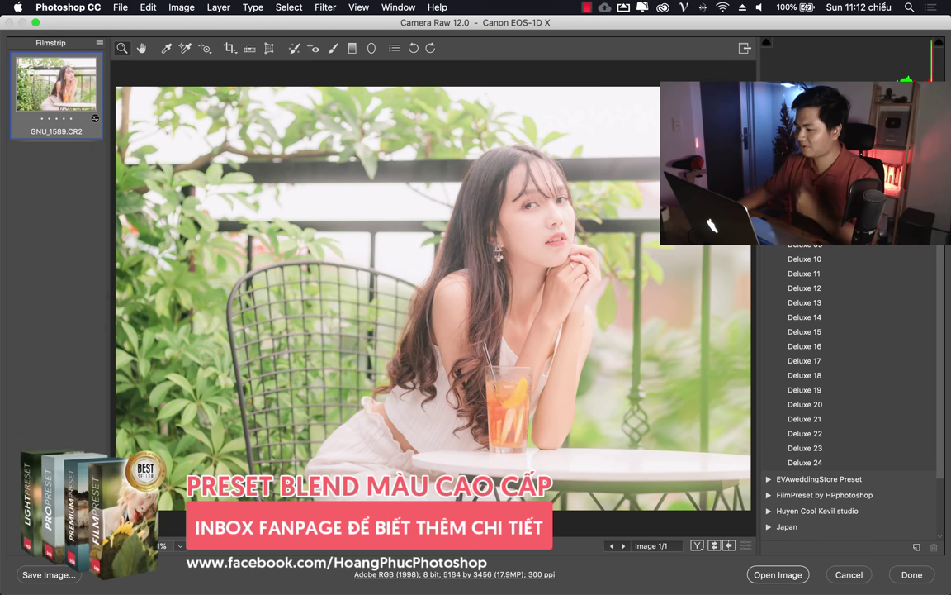
{"action": "key", "text": "ctrl+alt+1"}
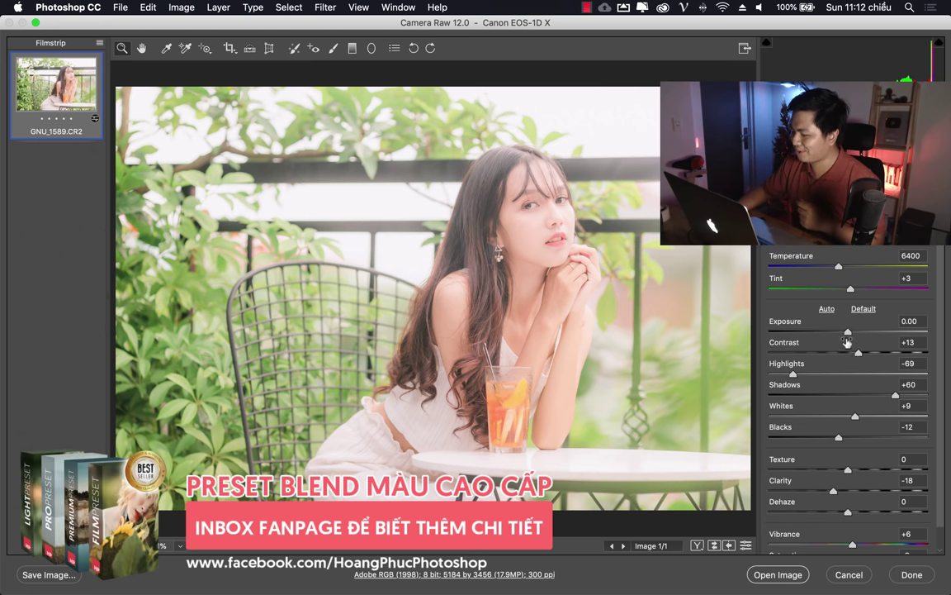
{"action": "left_click_drag", "start_coordinate": [849, 332], "coordinate": [841, 333]}
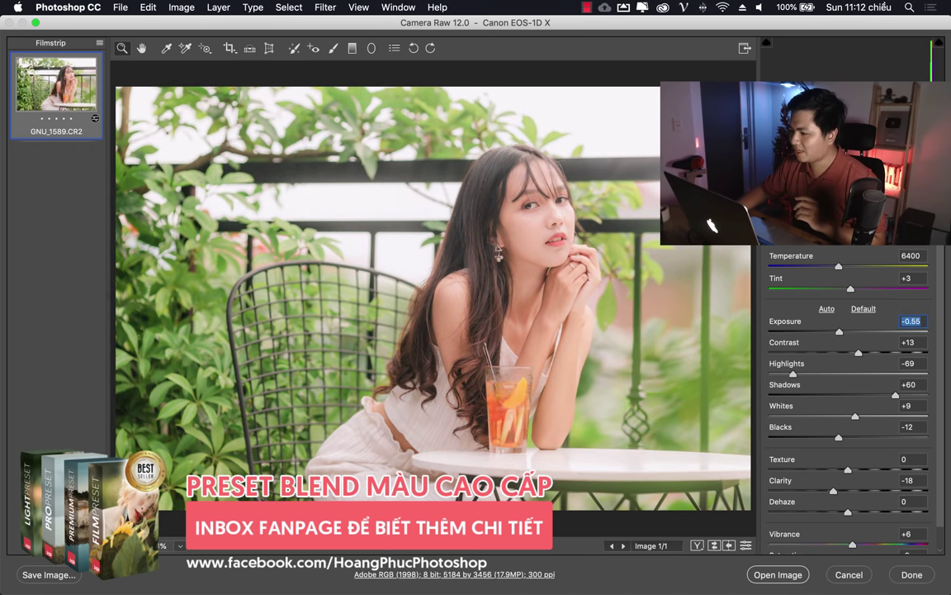
- Add a diagonal graduated filter across the portrait with Exposure about -0.35
{"action": "left_click", "coordinate": [352, 48]}
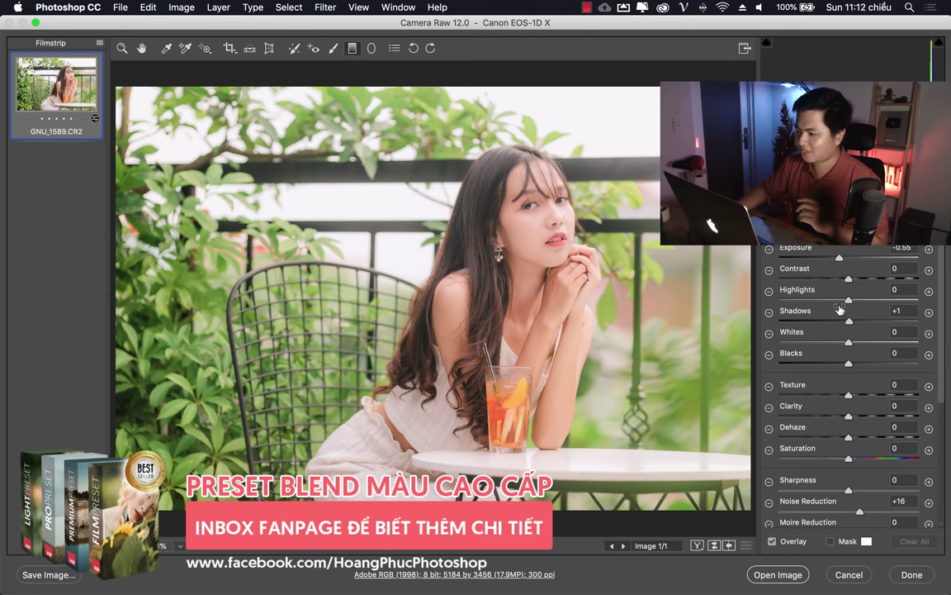
{"action": "left_click_drag", "start_coordinate": [616, 158], "coordinate": [443, 344]}
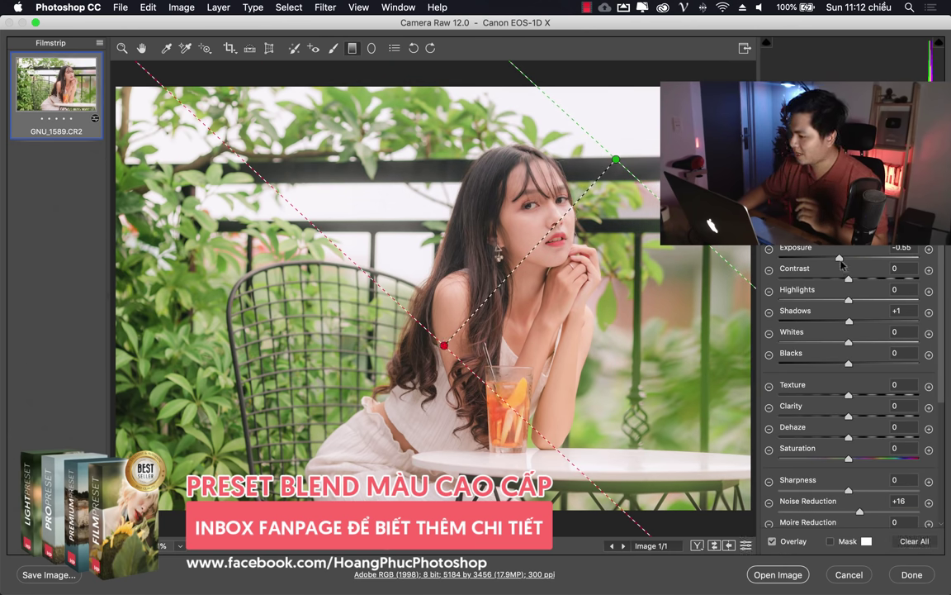
{"action": "left_click_drag", "start_coordinate": [841, 263], "coordinate": [844, 261]}
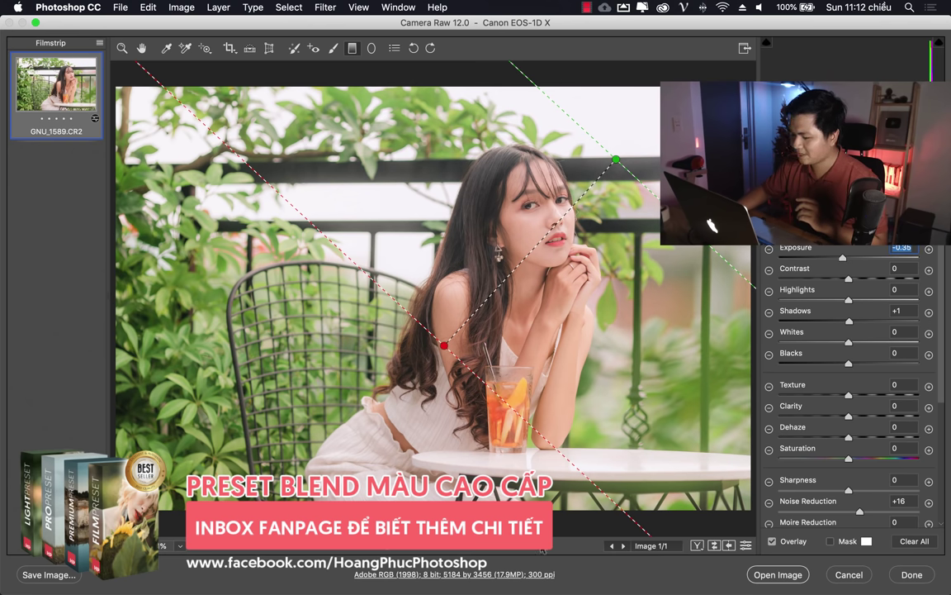
- Leave gradient editing and toggle the before/after comparison of the grade
{"action": "left_click", "coordinate": [142, 48]}
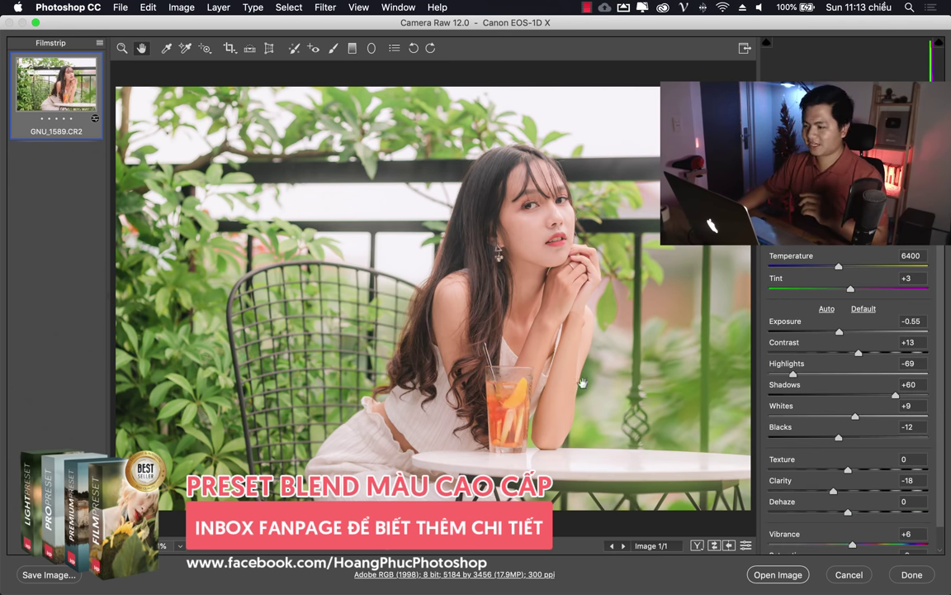
{"action": "left_click", "coordinate": [713, 546]}
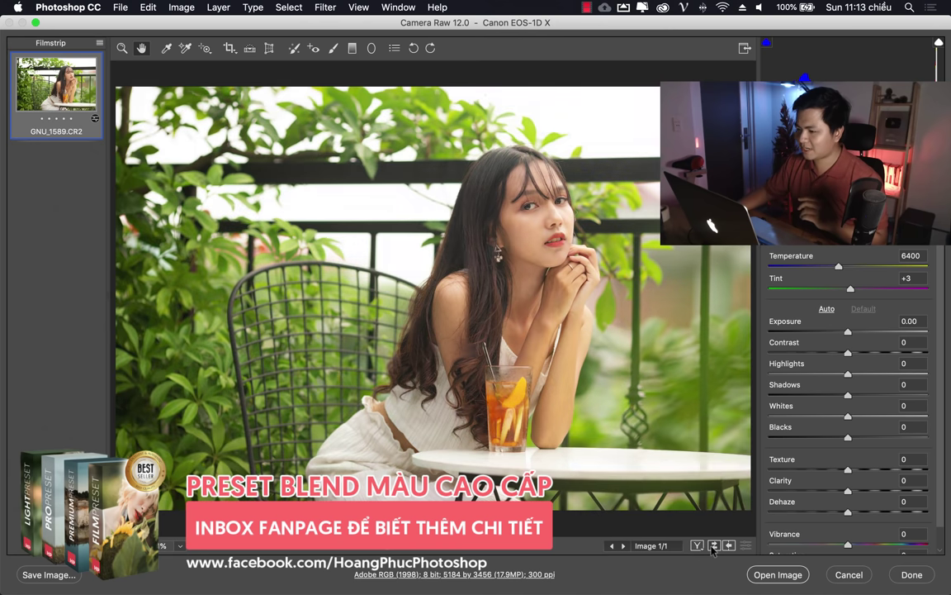
{"action": "left_click", "coordinate": [713, 546]}
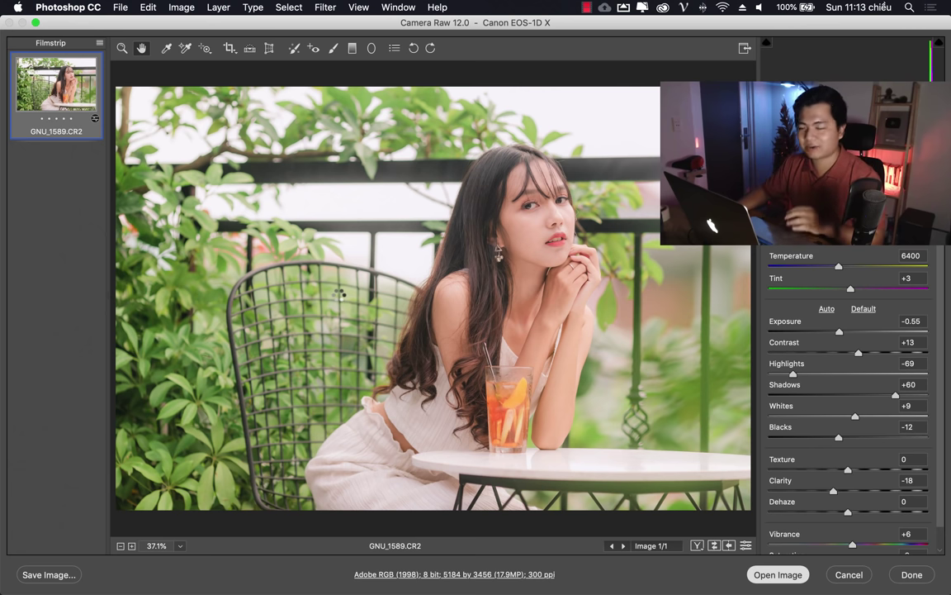
- Open the graded photo in Photoshop and bring up Google Images in Chrome
{"action": "key", "text": "Return"}
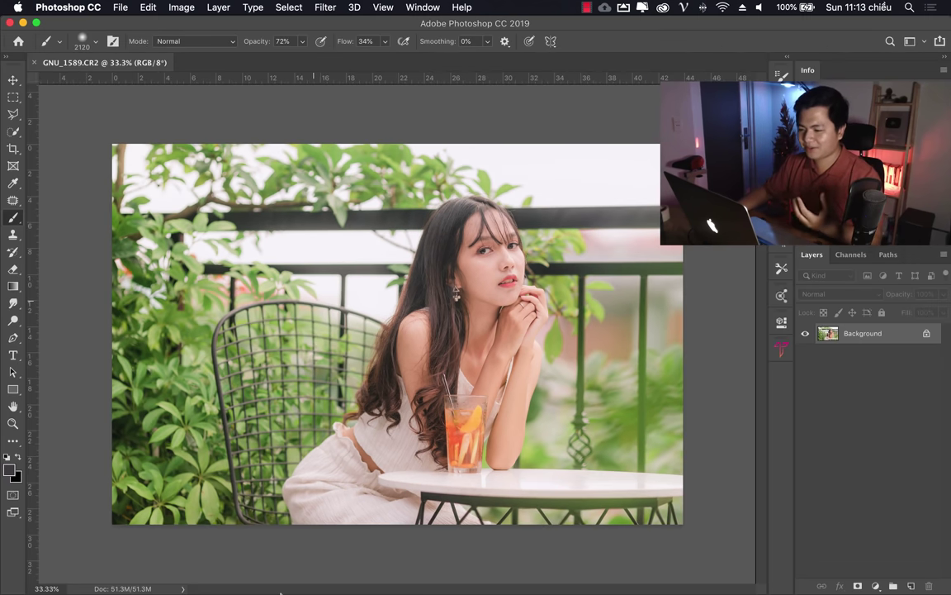
{"action": "left_click", "coordinate": [212, 567]}
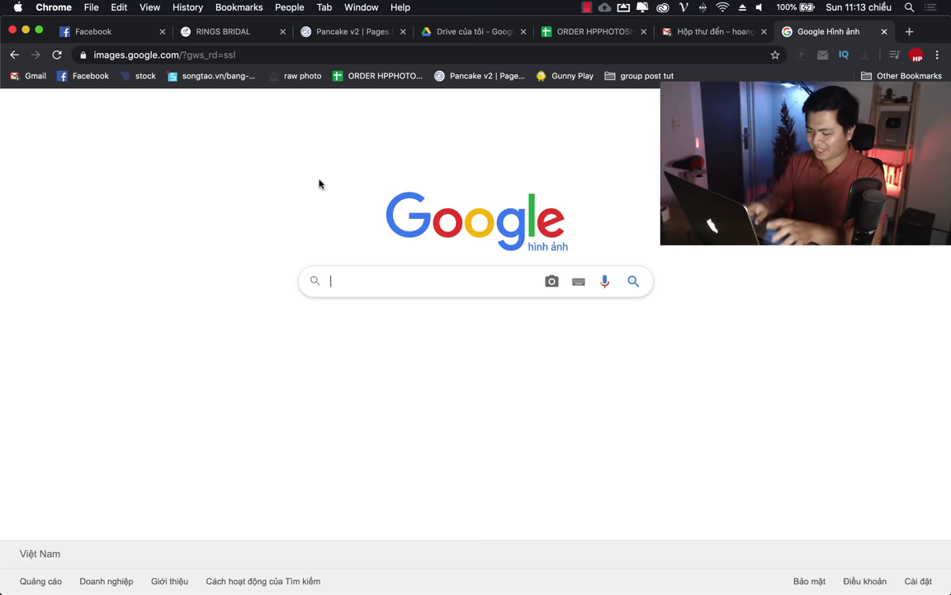
- Search Google Images for 'flare texture'
{"action": "type", "text": "flare "}
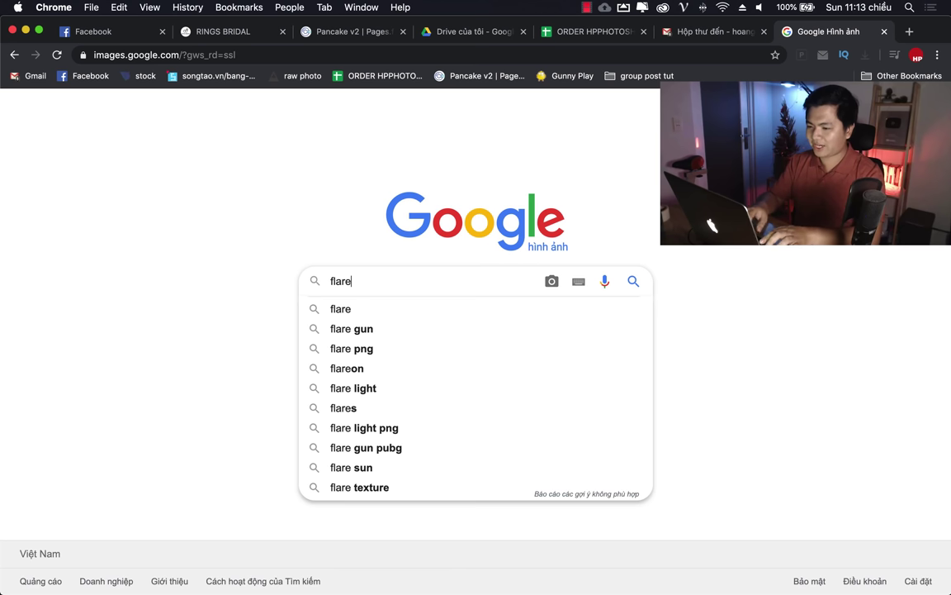
{"action": "type", "text": "text"}
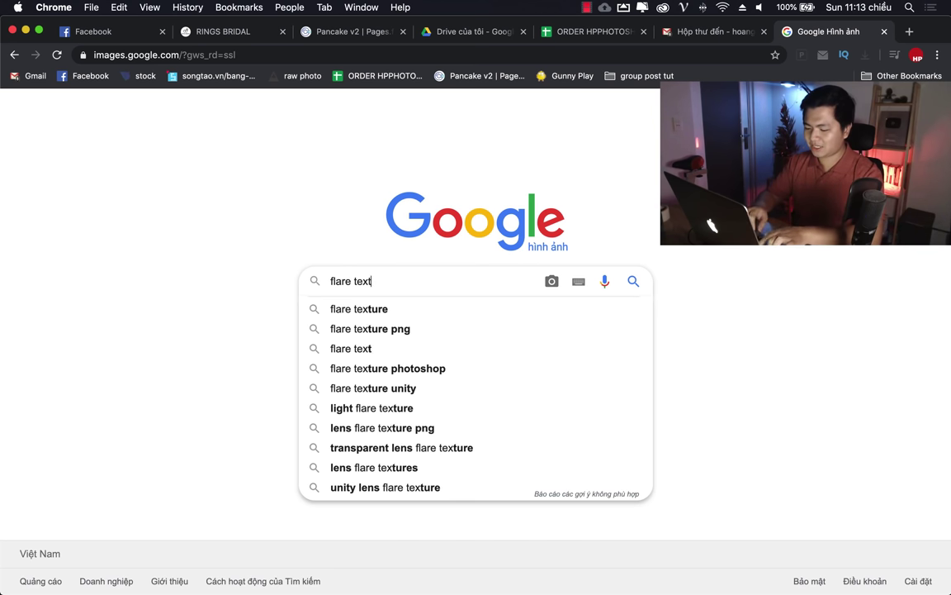
{"action": "type", "text": "ure"}
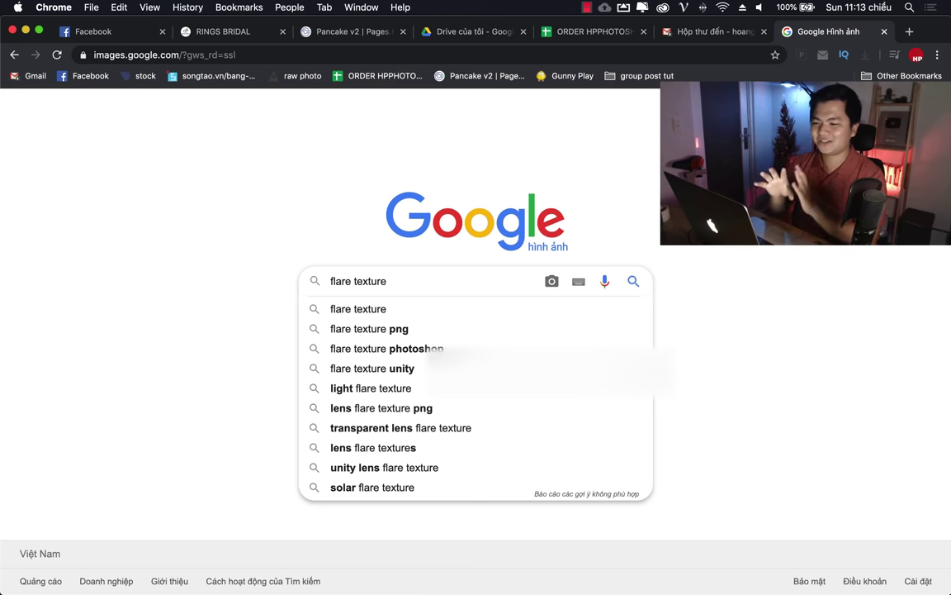
{"action": "key", "text": "Return"}
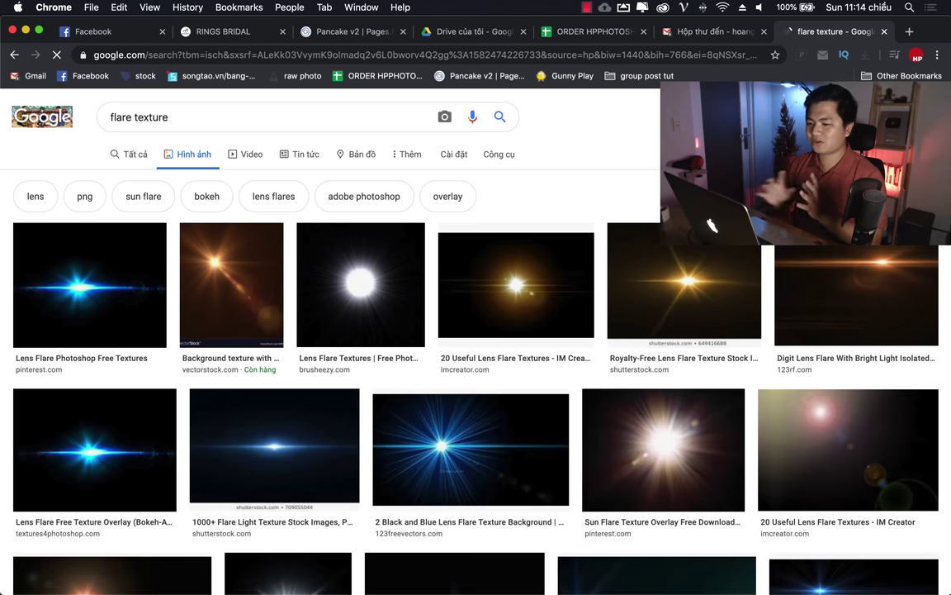
- Copy the Futuristic lens flares image from the flare texture results
{"action": "scroll", "coordinate": [507, 207], "scroll_direction": "down", "scroll_amount": 2}
{"action": "scroll", "coordinate": [507, 207], "scroll_direction": "up", "scroll_amount": 1}
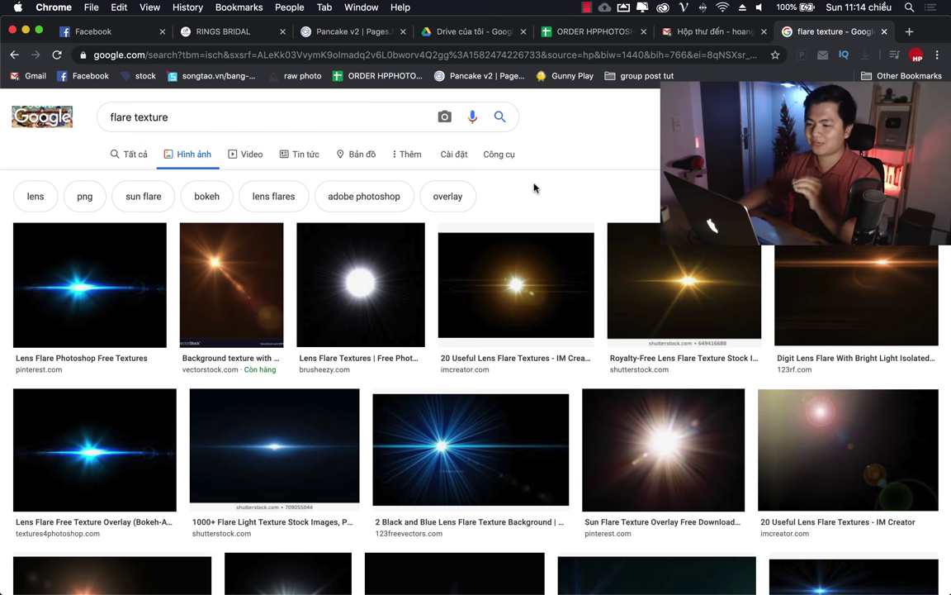
{"action": "scroll", "coordinate": [512, 204], "scroll_direction": "down", "scroll_amount": 3}
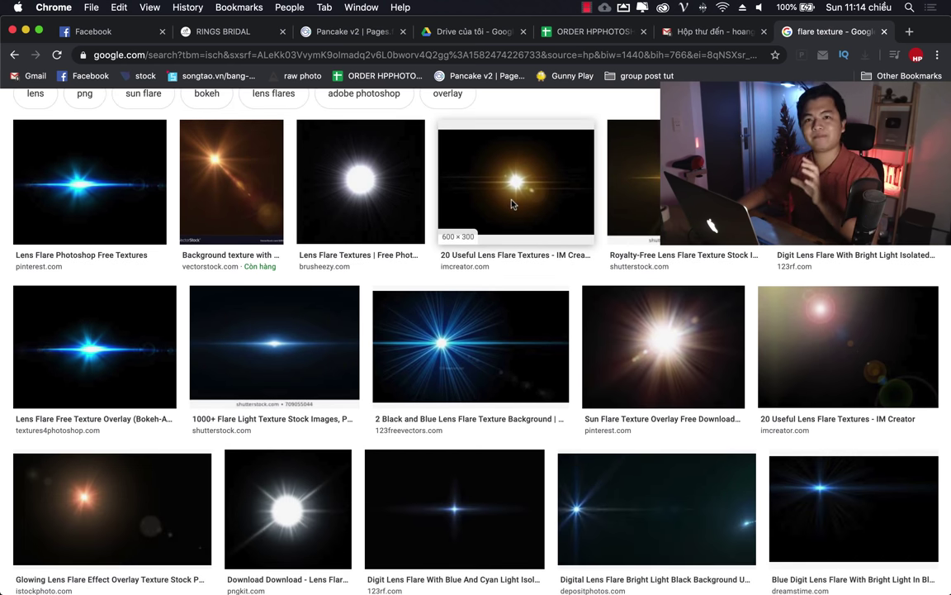
{"action": "scroll", "coordinate": [512, 205], "scroll_direction": "down", "scroll_amount": 3}
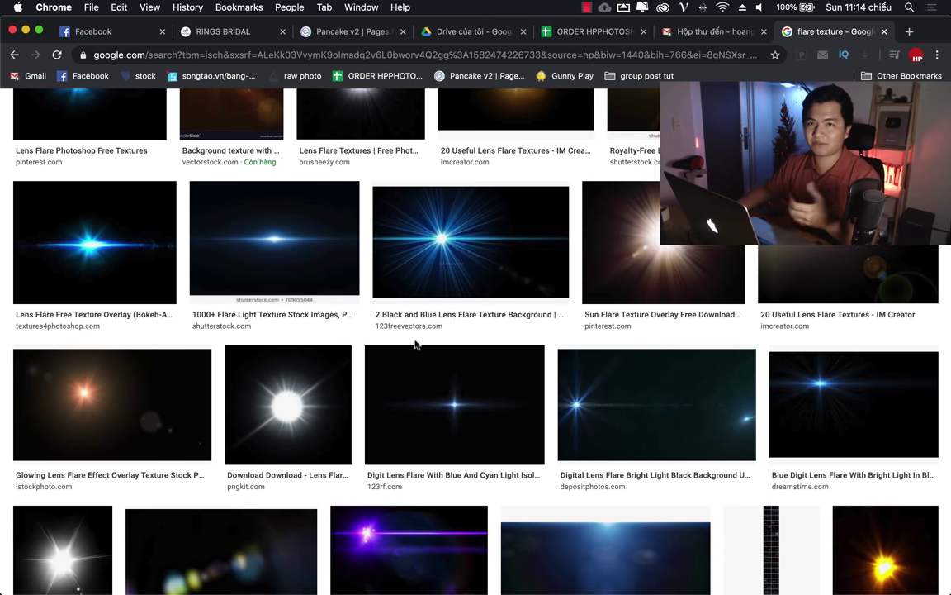
{"action": "scroll", "coordinate": [415, 345], "scroll_direction": "down", "scroll_amount": 3}
{"action": "scroll", "coordinate": [416, 345], "scroll_direction": "down", "scroll_amount": 3}
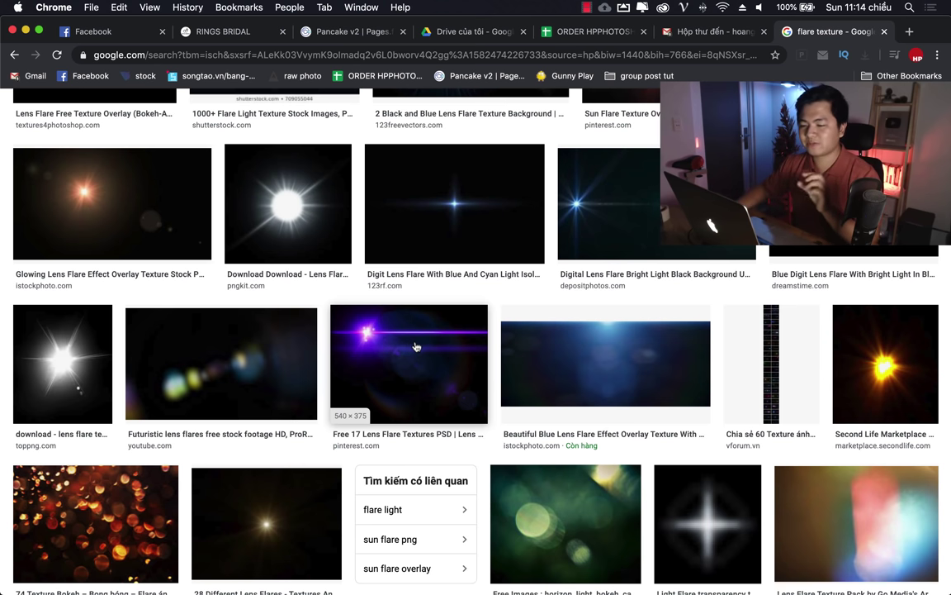
{"action": "scroll", "coordinate": [416, 347], "scroll_direction": "up", "scroll_amount": 1}
{"action": "scroll", "coordinate": [417, 347], "scroll_direction": "down", "scroll_amount": 1}
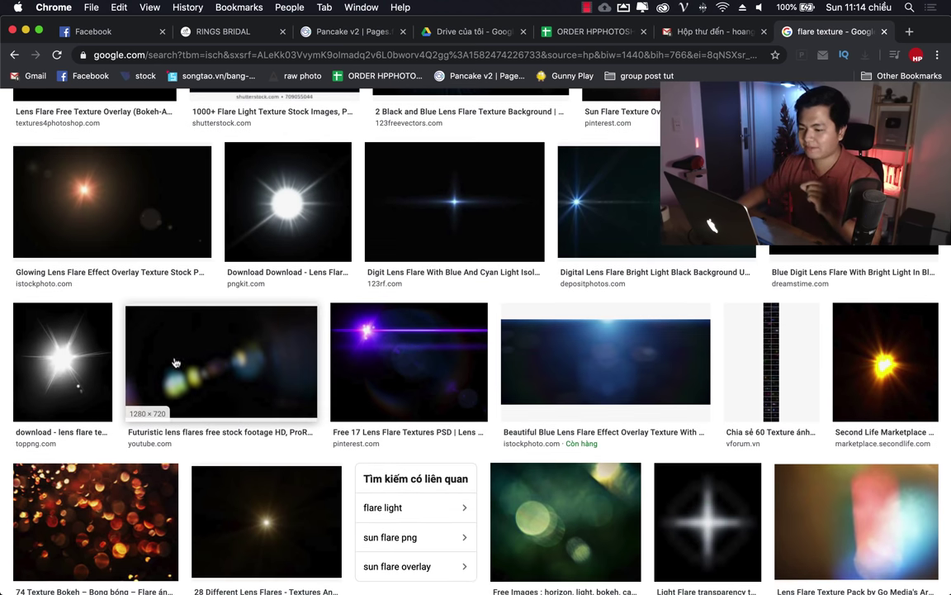
{"action": "left_click", "coordinate": [261, 365]}
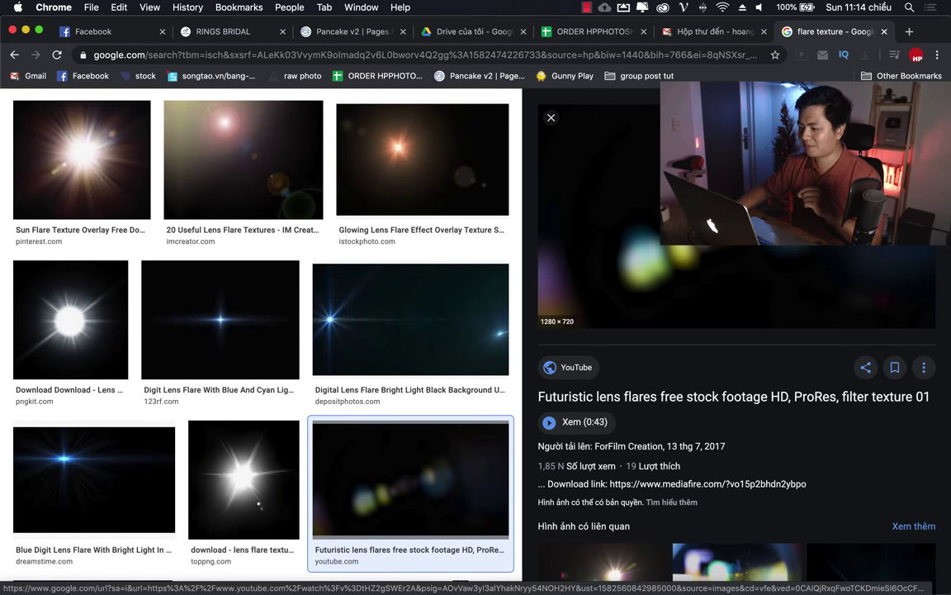
{"action": "right_click", "coordinate": [692, 198]}
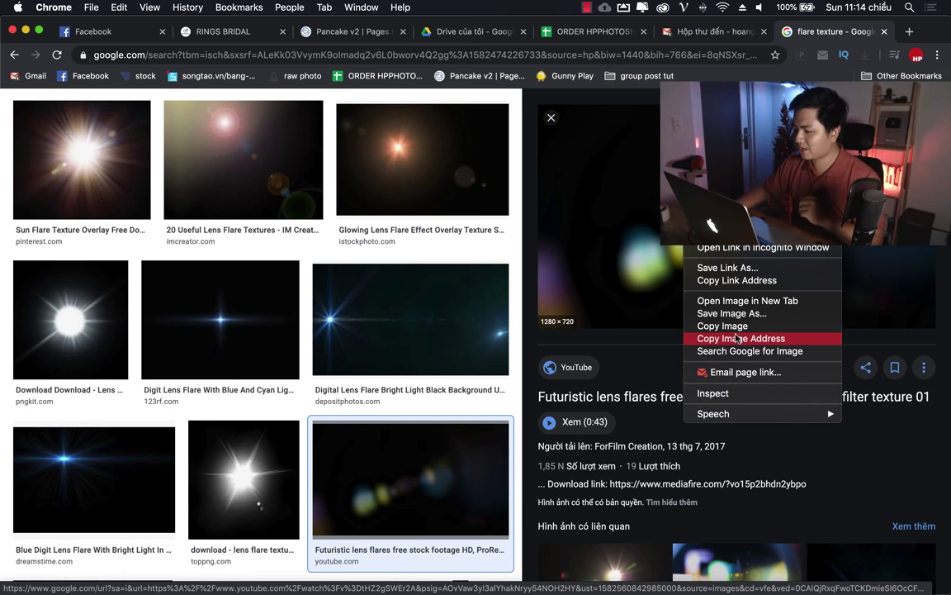
{"action": "left_click", "coordinate": [722, 325]}
- Close the preview and reveal the search Tools filters above the results
{"action": "key", "text": "Escape"}
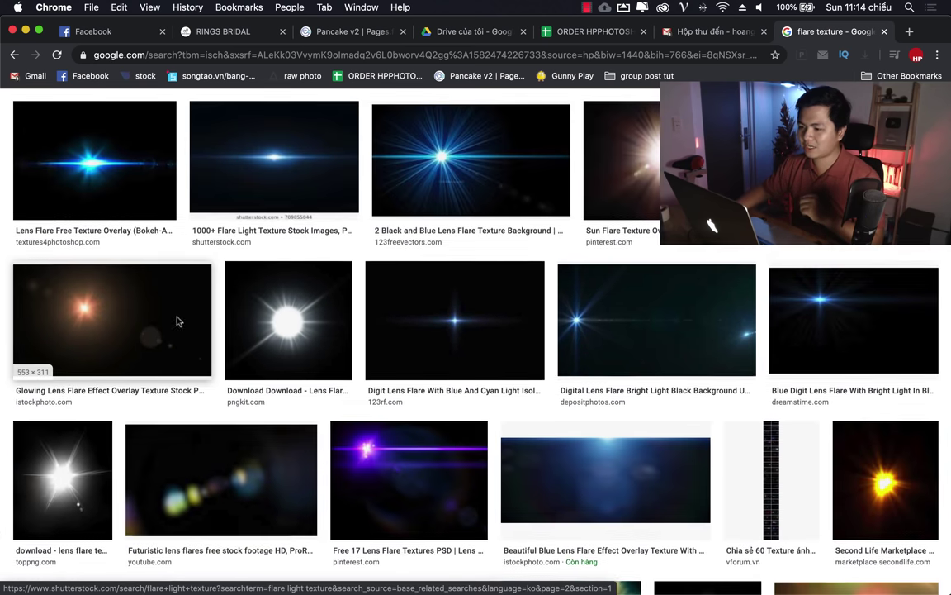
{"action": "scroll", "coordinate": [177, 321], "scroll_direction": "up", "scroll_amount": 5}
{"action": "left_click", "coordinate": [495, 155]}
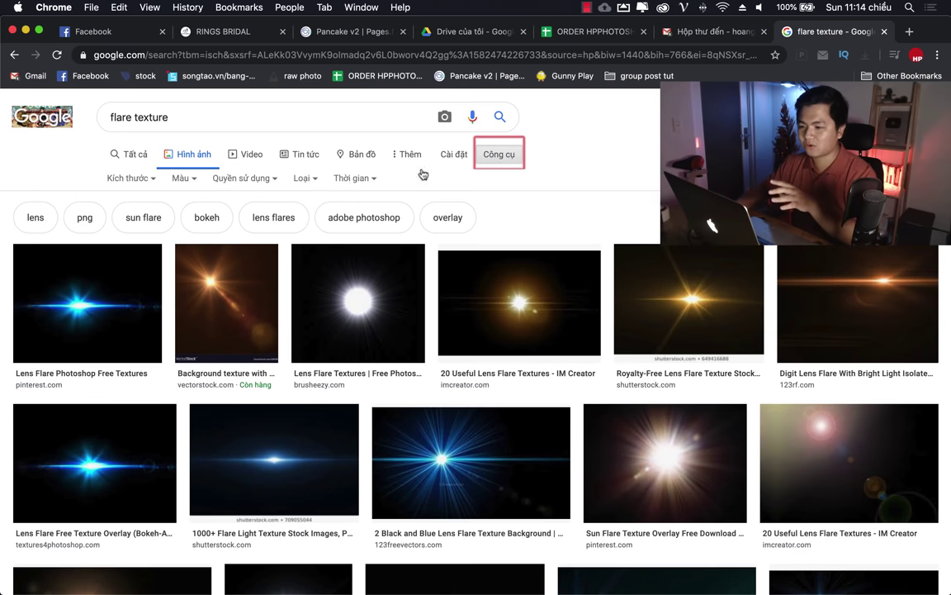
- Limit the flare texture results to large-size images
{"action": "left_click", "coordinate": [125, 178]}
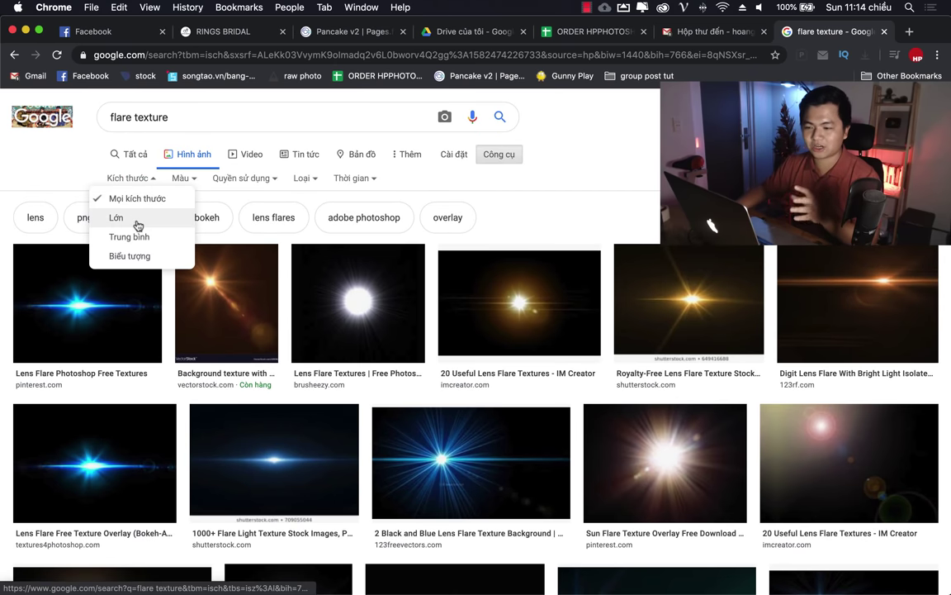
{"action": "left_click", "coordinate": [138, 224]}
{"action": "scroll", "coordinate": [413, 227], "scroll_direction": "down", "scroll_amount": 2}
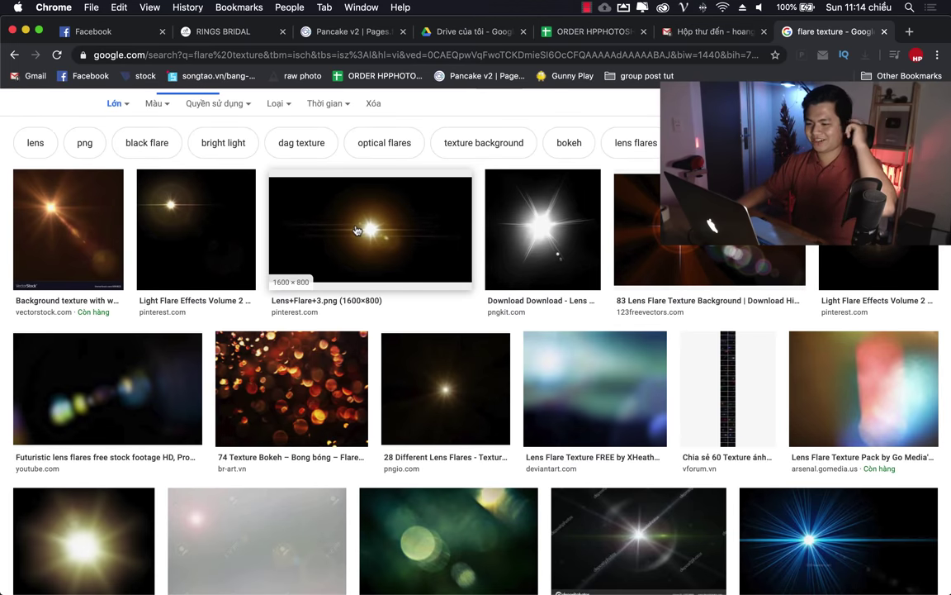
{"action": "scroll", "coordinate": [346, 330], "scroll_direction": "down", "scroll_amount": 2}
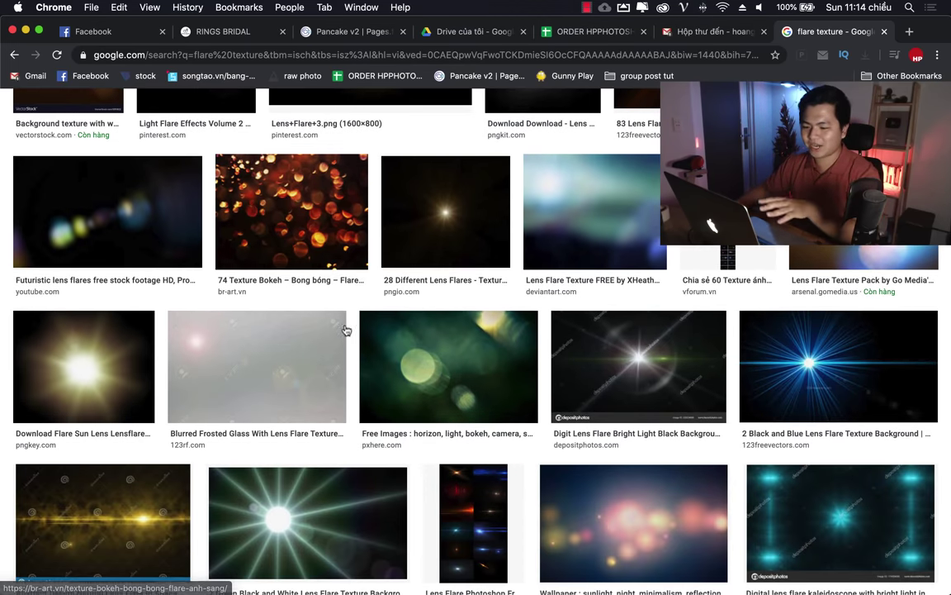
{"action": "scroll", "coordinate": [346, 330], "scroll_direction": "down", "scroll_amount": 3}
- Preview the Abstract Design Natural Lens Flare and Light Flare Effects Volume 2 images
{"action": "left_click", "coordinate": [157, 355]}
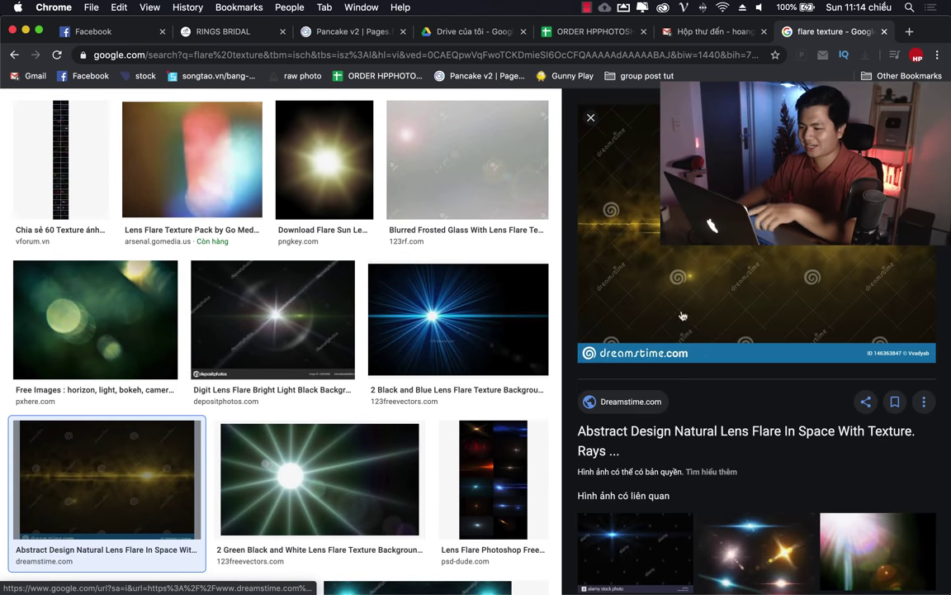
{"action": "left_click", "coordinate": [591, 117]}
{"action": "scroll", "coordinate": [315, 386], "scroll_direction": "up", "scroll_amount": 5}
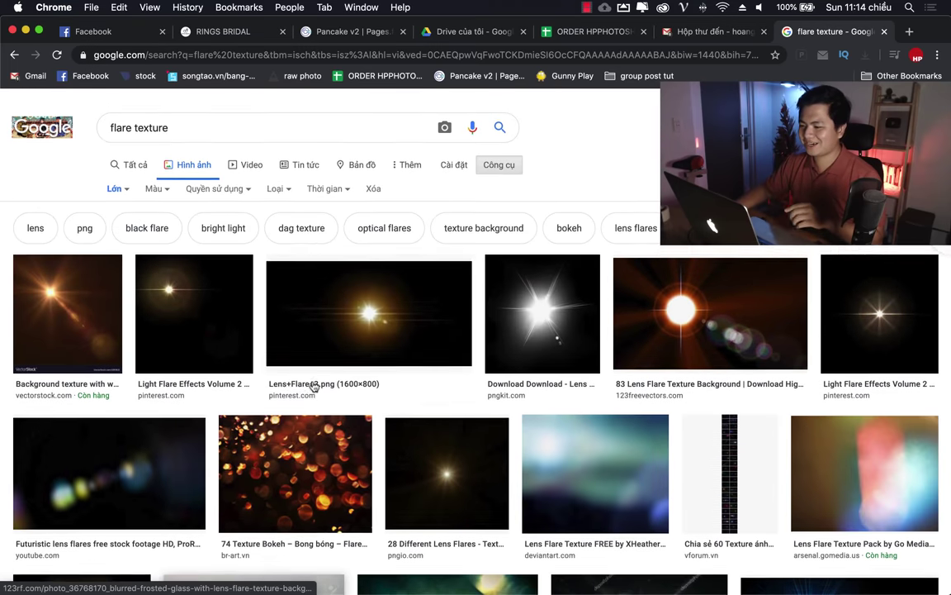
{"action": "left_click", "coordinate": [223, 310]}
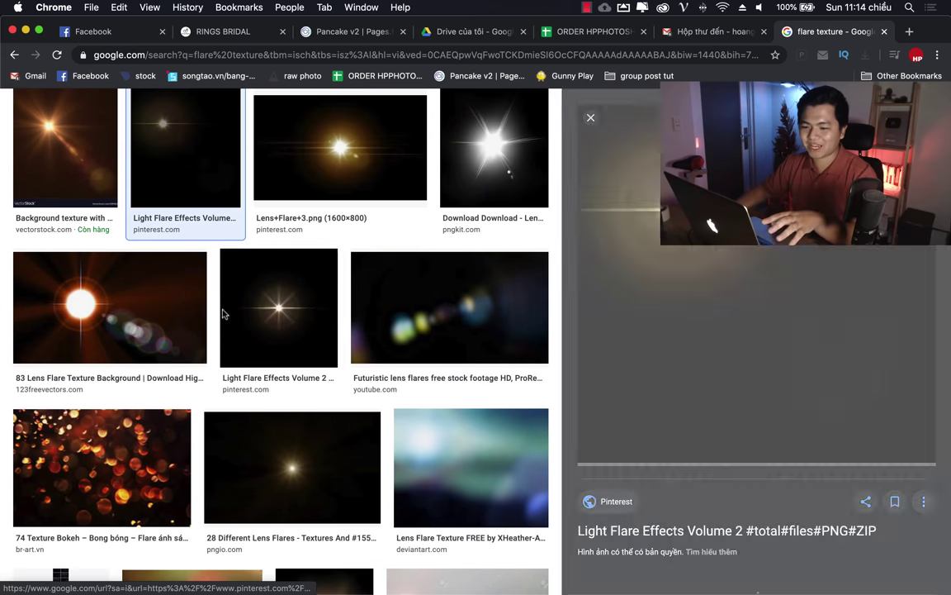
{"action": "left_click", "coordinate": [590, 118]}
{"action": "scroll", "coordinate": [256, 240], "scroll_direction": "up", "scroll_amount": 3}
{"action": "triple_click", "coordinate": [174, 117]}
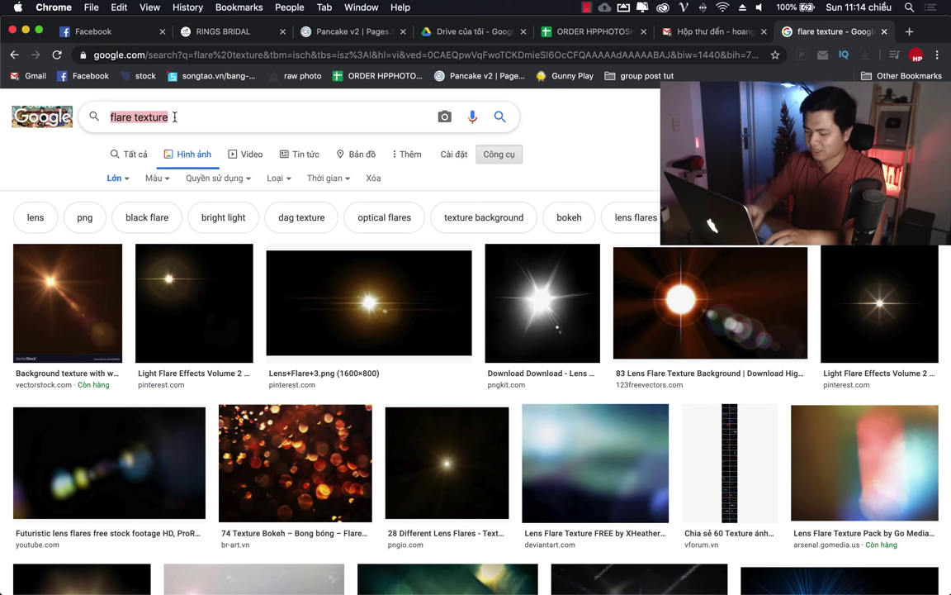
- Search Google Images for 'vintage texture'
{"action": "type", "text": "vuntage"}
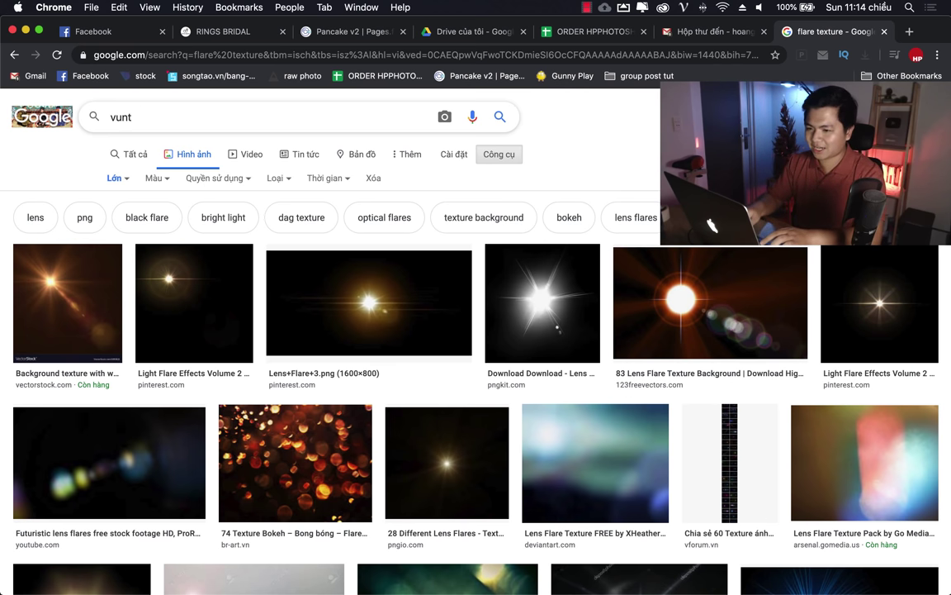
{"action": "key", "text": "BackSpace"}
{"action": "key", "text": "BackSpace"}
{"action": "key", "text": "BackSpace"}
{"action": "type", "text": "inta"}
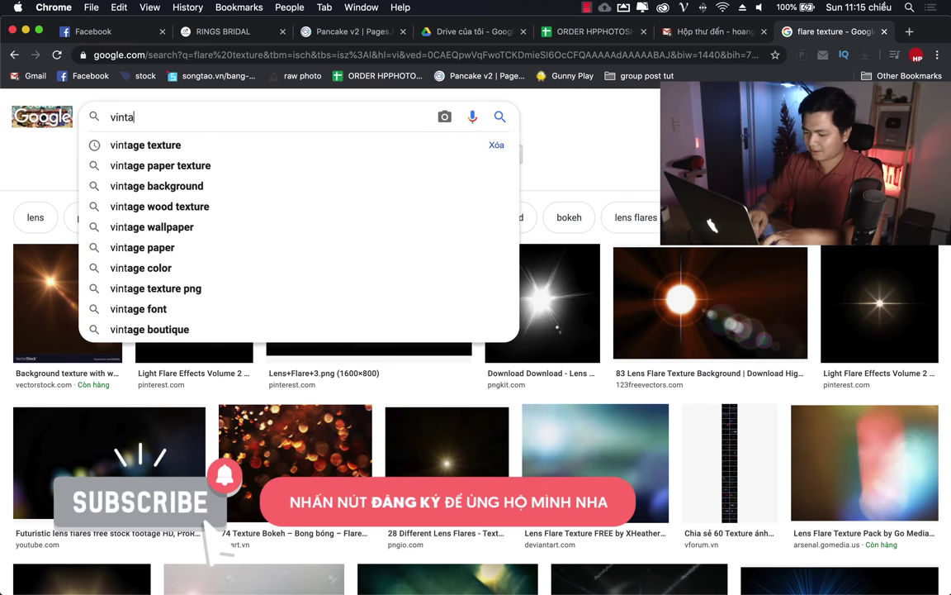
{"action": "type", "text": "ge texture"}
{"action": "key", "text": "Return"}
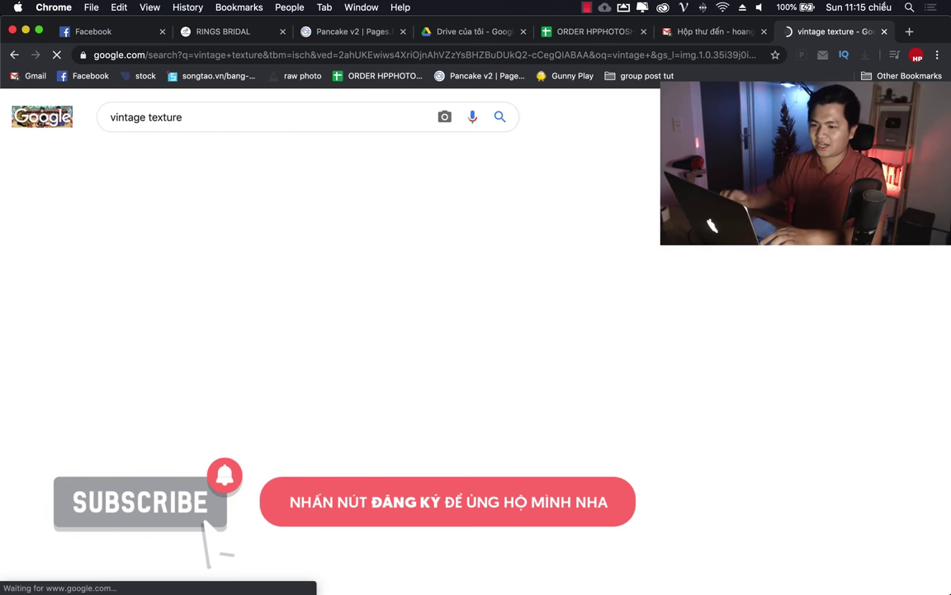
- Preview the Free Dusty Vintage Texture and a related gloomy texture, then return to Photoshop
{"action": "scroll", "coordinate": [334, 314], "scroll_direction": "down", "scroll_amount": 5}
{"action": "scroll", "coordinate": [334, 314], "scroll_direction": "down", "scroll_amount": 2}
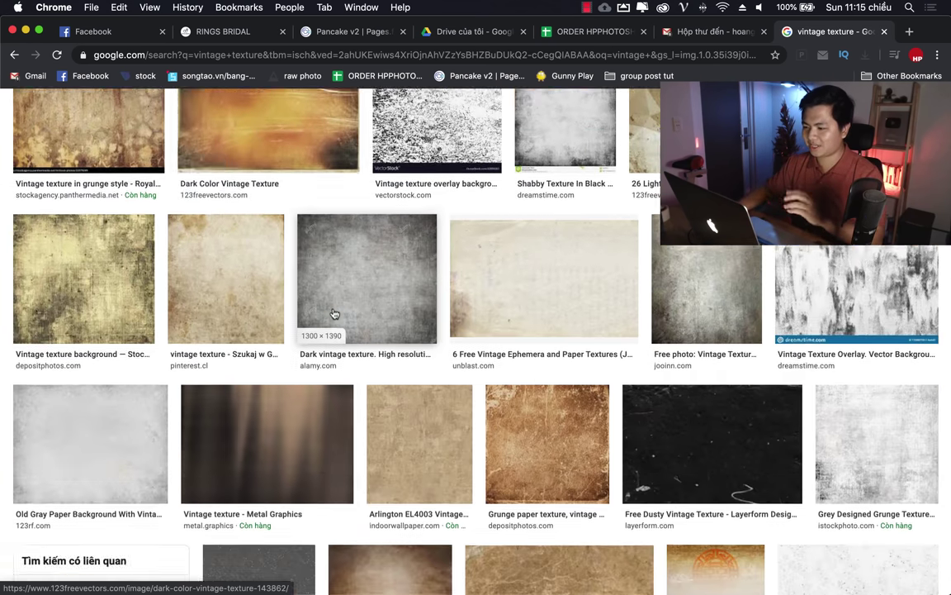
{"action": "scroll", "coordinate": [334, 314], "scroll_direction": "down", "scroll_amount": 4}
{"action": "left_click", "coordinate": [670, 259]}
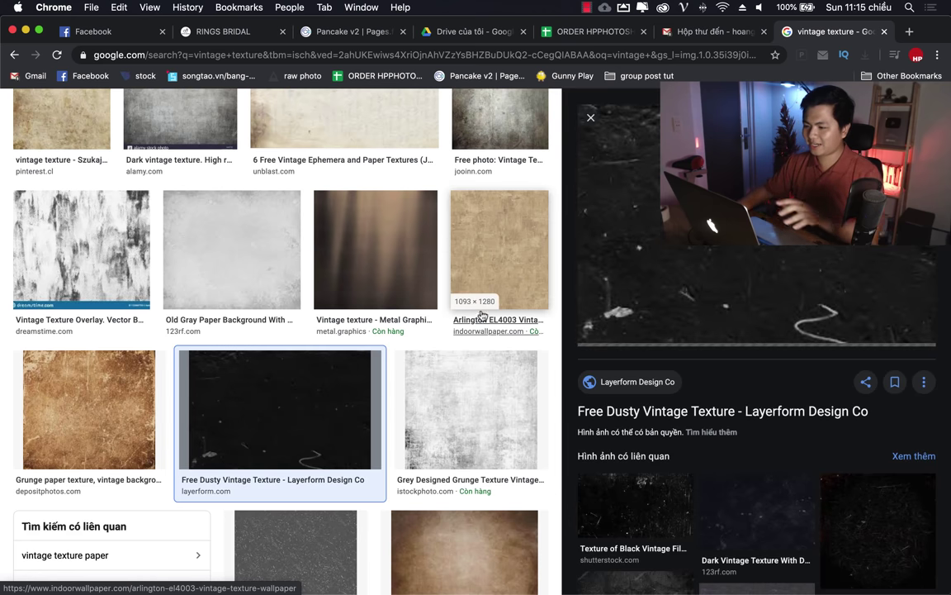
{"action": "left_click", "coordinate": [877, 507]}
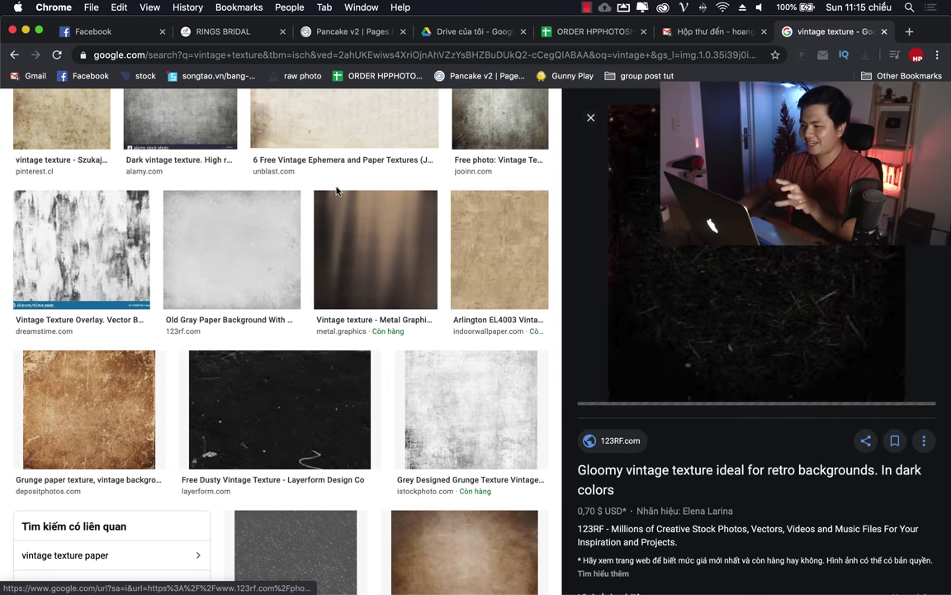
{"action": "left_click", "coordinate": [590, 117]}
{"action": "mouse_move", "coordinate": [631, 567]}
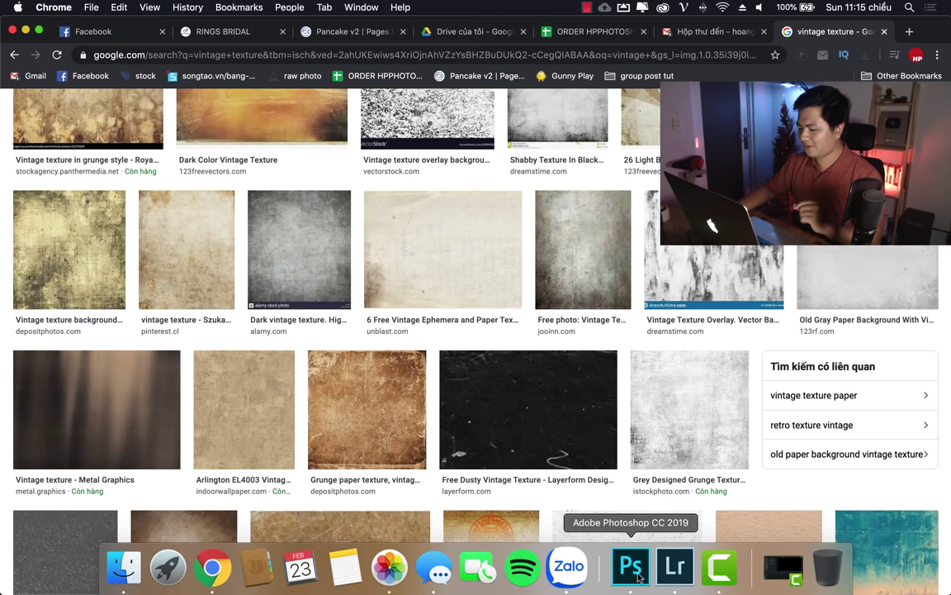
{"action": "scroll", "coordinate": [289, 342], "scroll_direction": "up", "scroll_amount": 5}
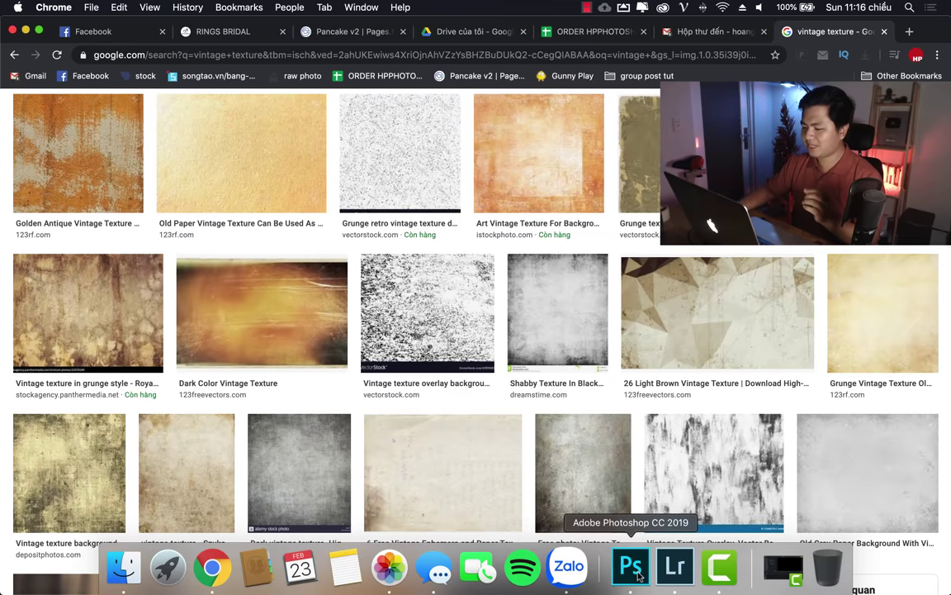
{"action": "left_click", "coordinate": [631, 568]}
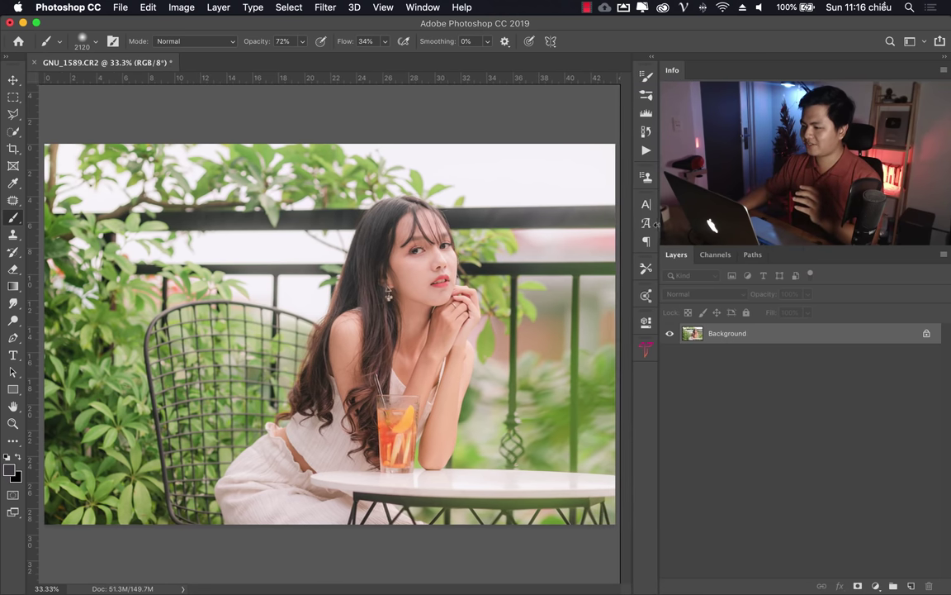
- Zoom out to fit the portrait and paste the copied lens flare as Layer 1
{"action": "key", "text": "z"}
{"action": "left_click_drag", "start_coordinate": [388, 297], "coordinate": [347, 297]}
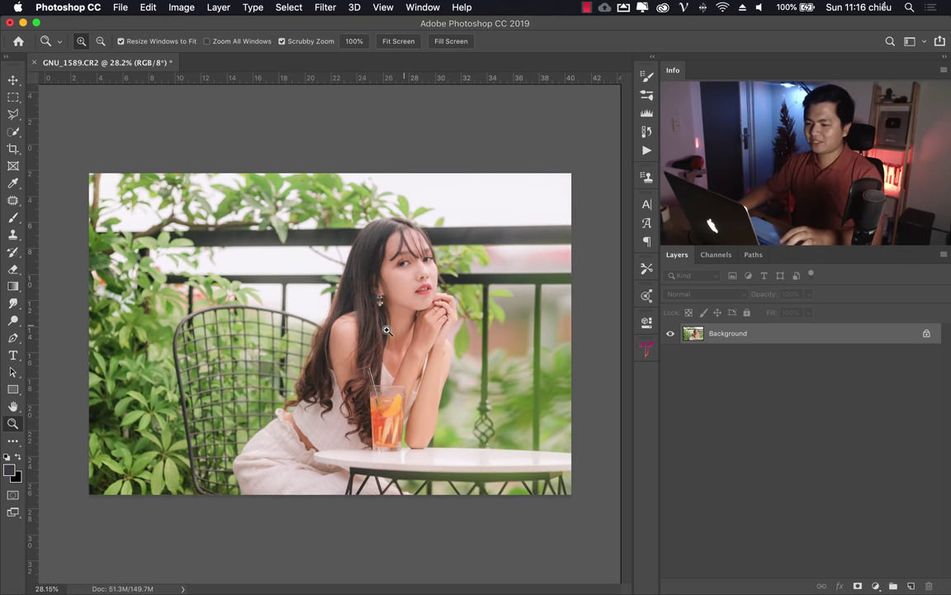
{"action": "key", "text": "super+Tab"}
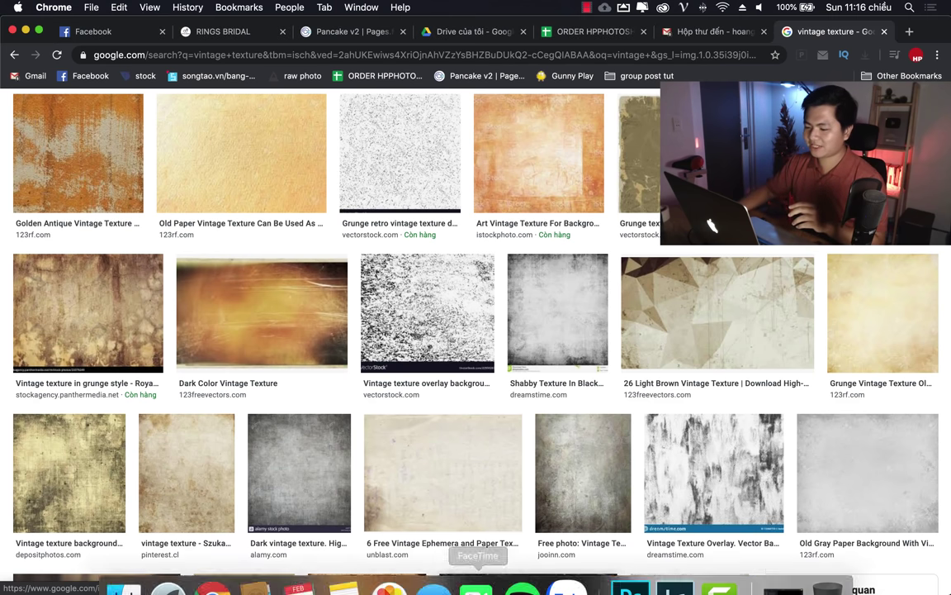
{"action": "left_click", "coordinate": [626, 569]}
{"action": "left_click", "coordinate": [153, 8]}
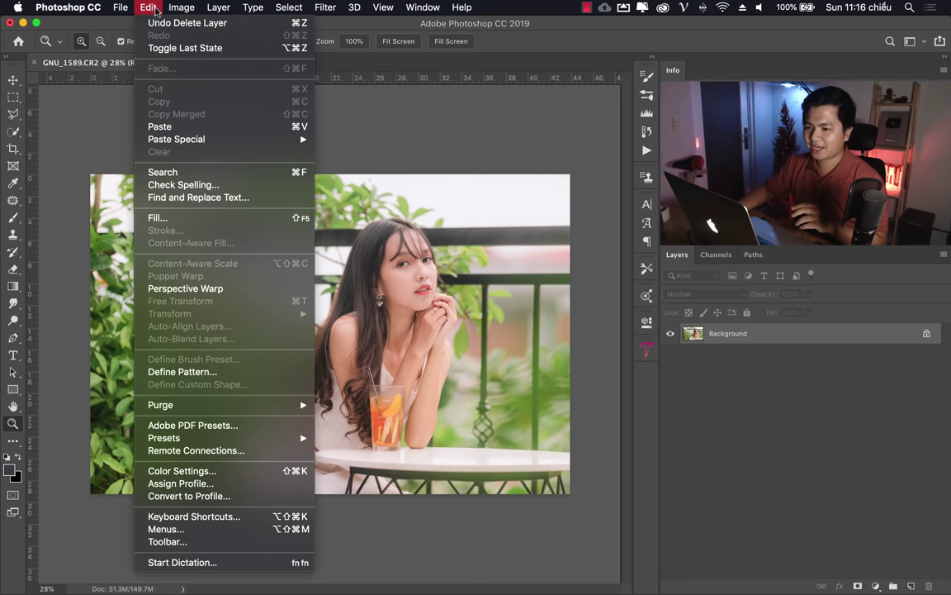
{"action": "left_click", "coordinate": [157, 125]}
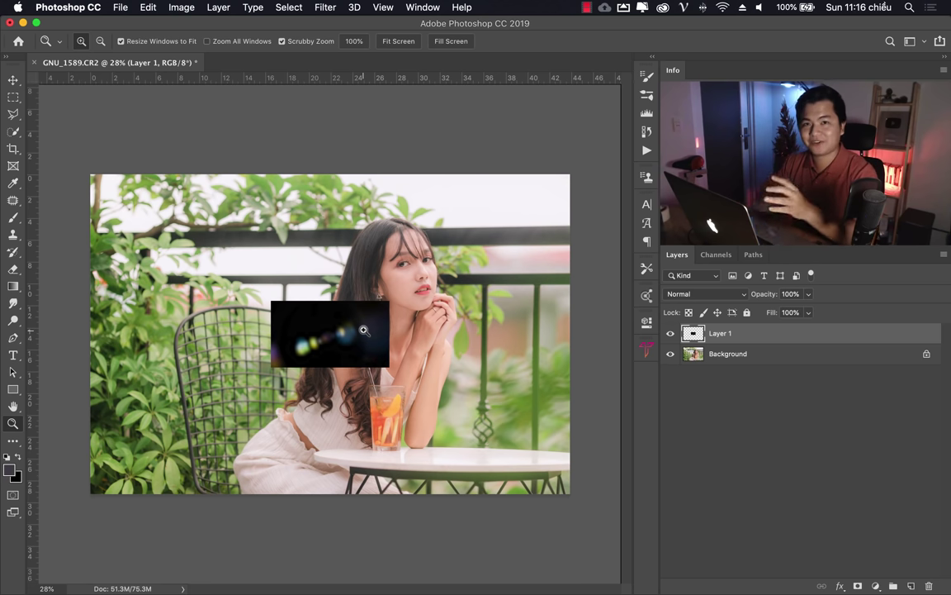
{"action": "left_click", "coordinate": [149, 8]}
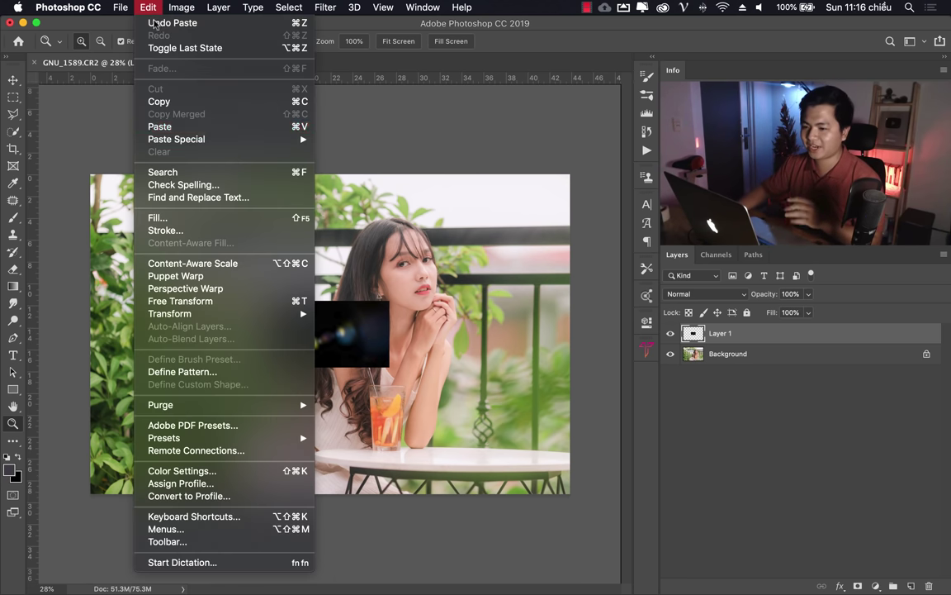
- Free-transform the flare layer to about 475% and rotate it roughly -5.7°
{"action": "left_click", "coordinate": [201, 304]}
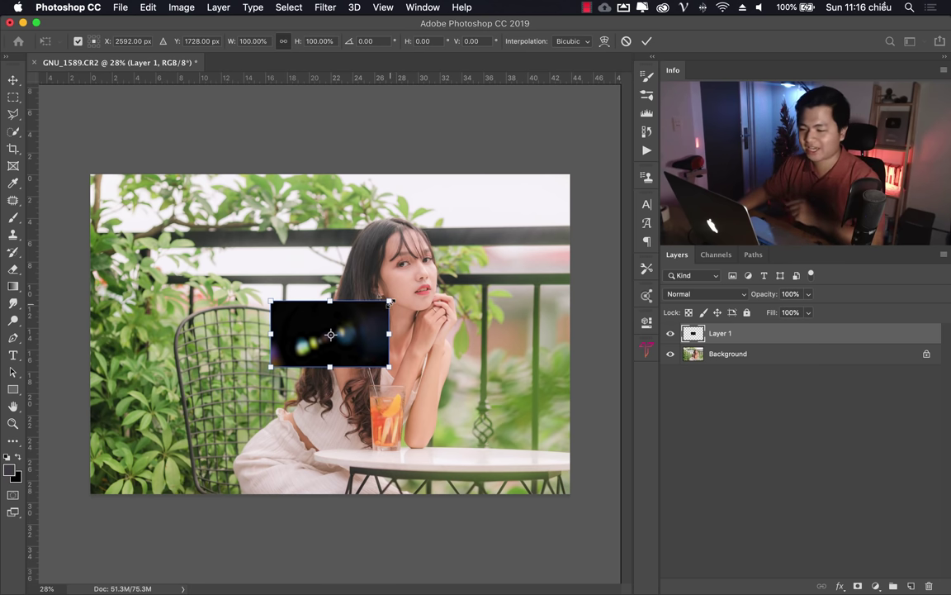
{"action": "left_click_drag", "start_coordinate": [392, 300], "coordinate": [619, 171]}
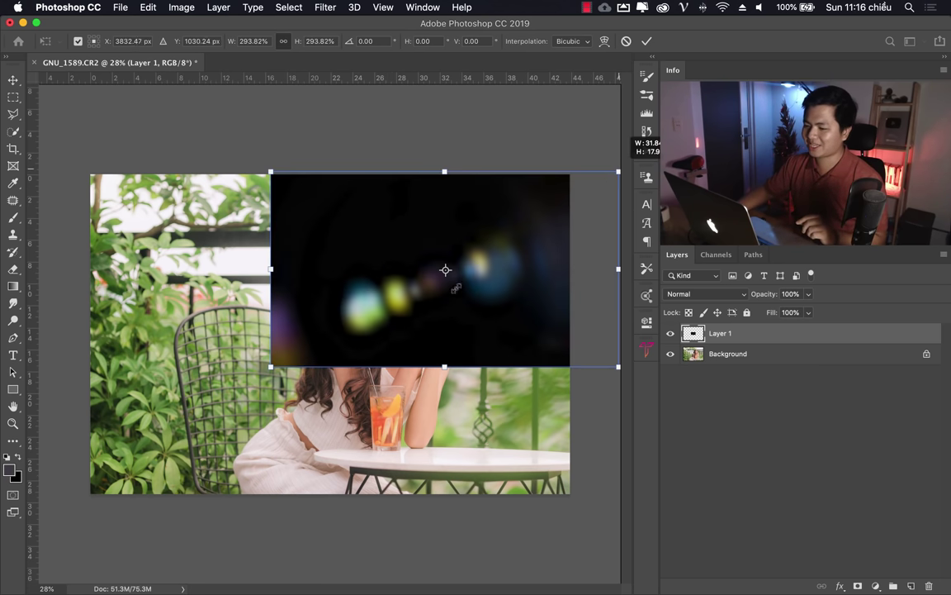
{"action": "left_click_drag", "start_coordinate": [271, 366], "coordinate": [90, 497]}
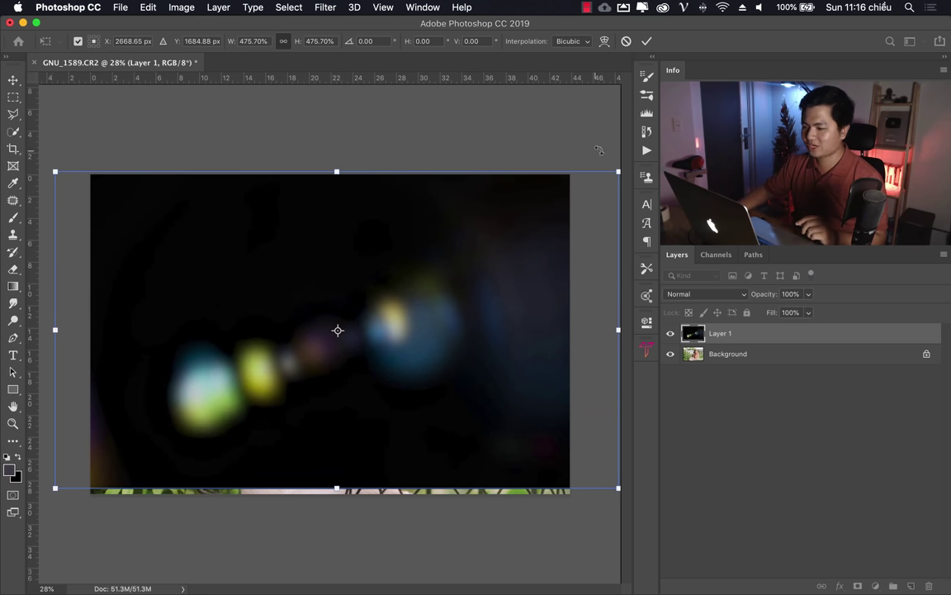
{"action": "left_click_drag", "start_coordinate": [595, 147], "coordinate": [578, 105]}
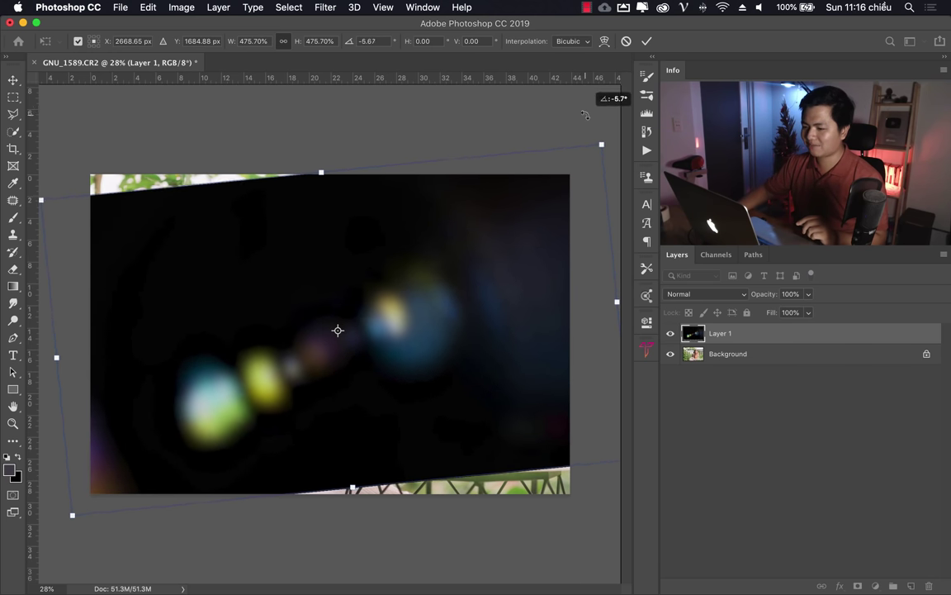
{"action": "key", "text": "Return"}
- Set Layer 1's blend mode to Screen and toggle its visibility to compare the flare glow
{"action": "key", "text": "z"}
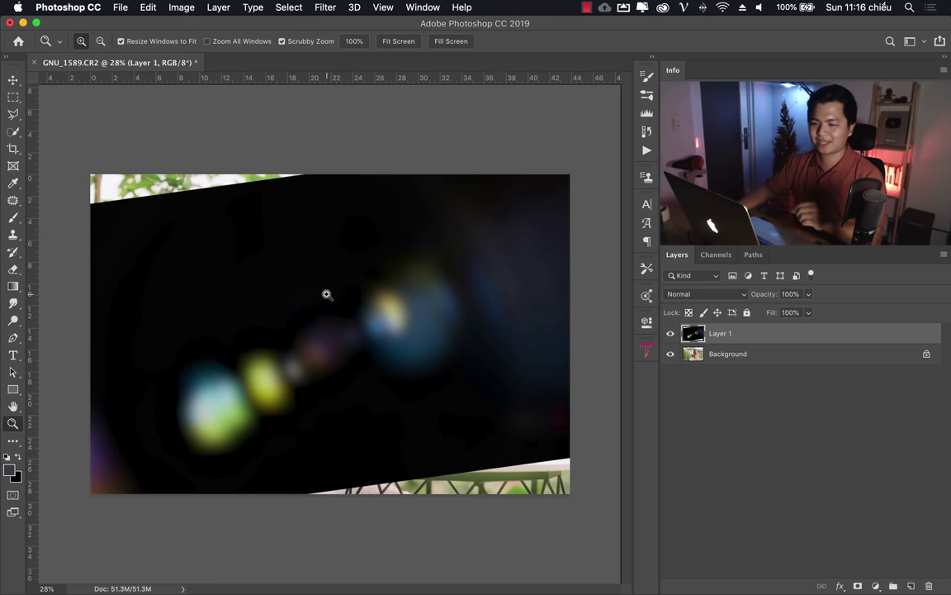
{"action": "left_click", "coordinate": [705, 298]}
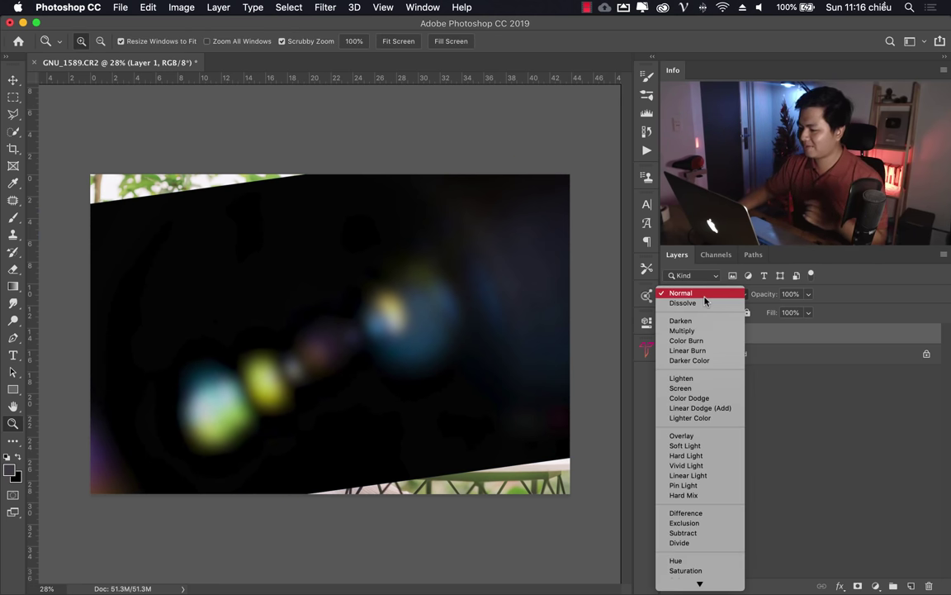
{"action": "left_click", "coordinate": [703, 295]}
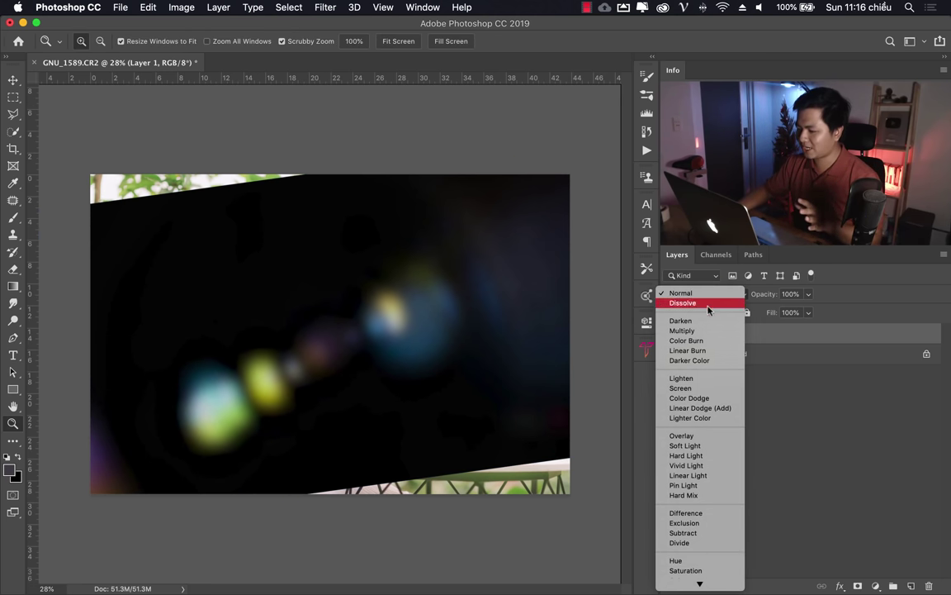
{"action": "left_click", "coordinate": [691, 389]}
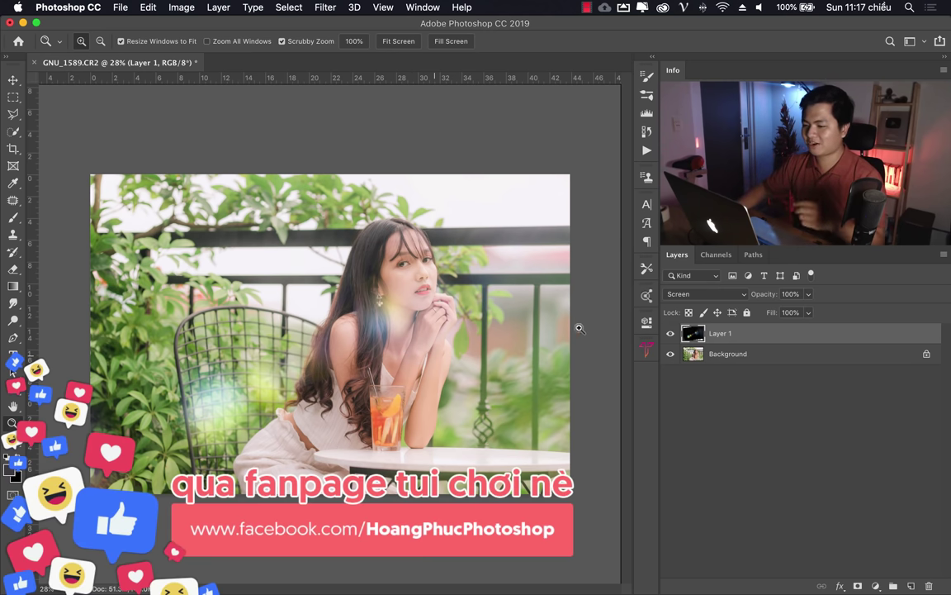
{"action": "left_click", "coordinate": [670, 333]}
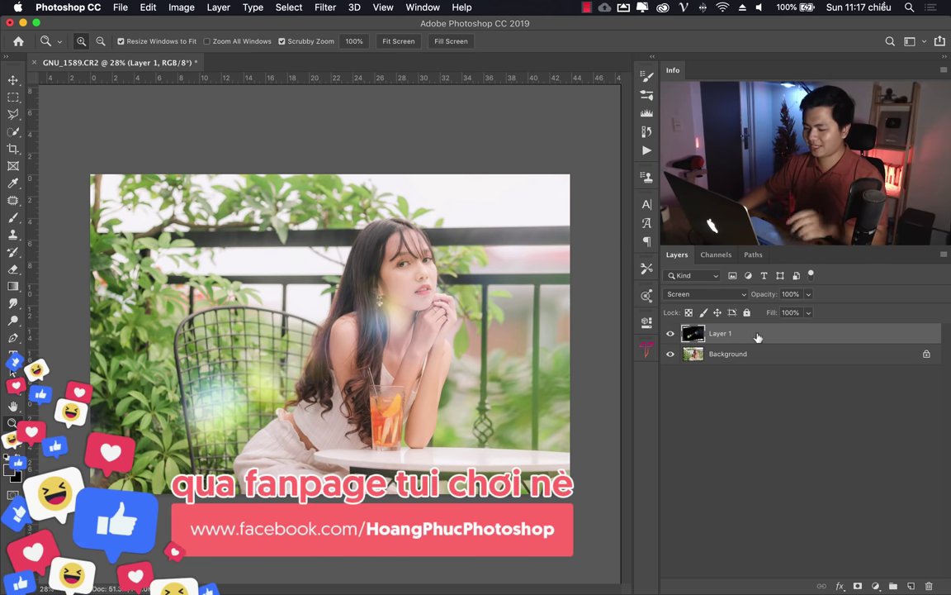
- Move the flare glow over the drink glass and enlarge it to about 121%
{"action": "key", "text": "v"}
{"action": "mouse_move", "coordinate": [359, 288]}
{"action": "left_mouse_down"}
{"action": "mouse_move", "coordinate": [456, 244]}
{"action": "mouse_move", "coordinate": [524, 359]}
{"action": "left_mouse_up"}
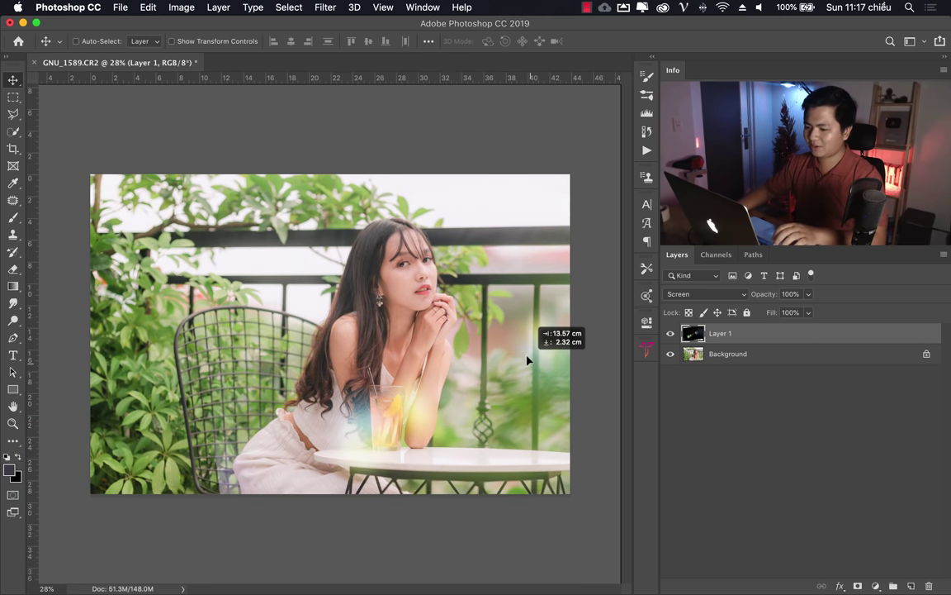
{"action": "key", "text": "ctrl+t"}
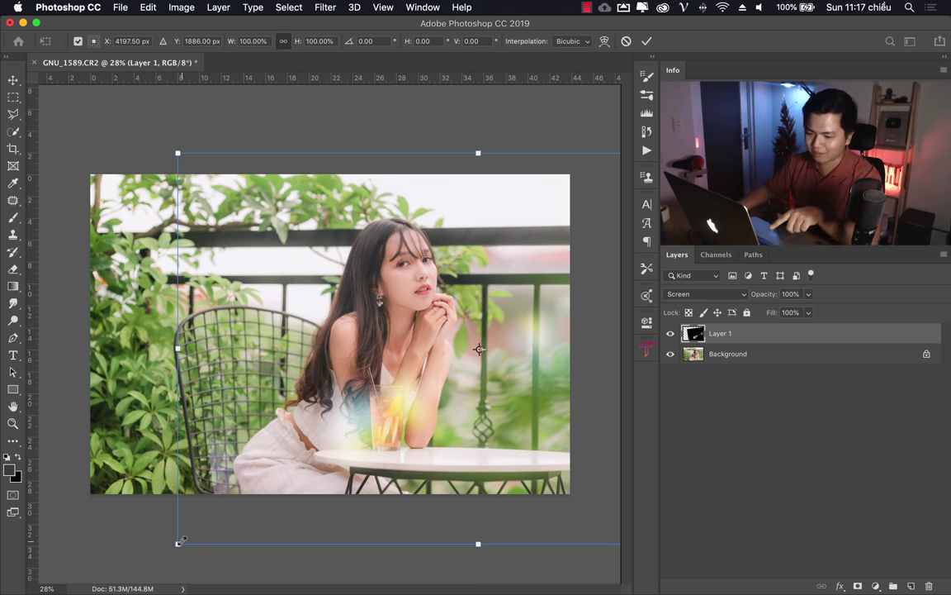
{"action": "left_click_drag", "start_coordinate": [179, 543], "coordinate": [51, 588]}
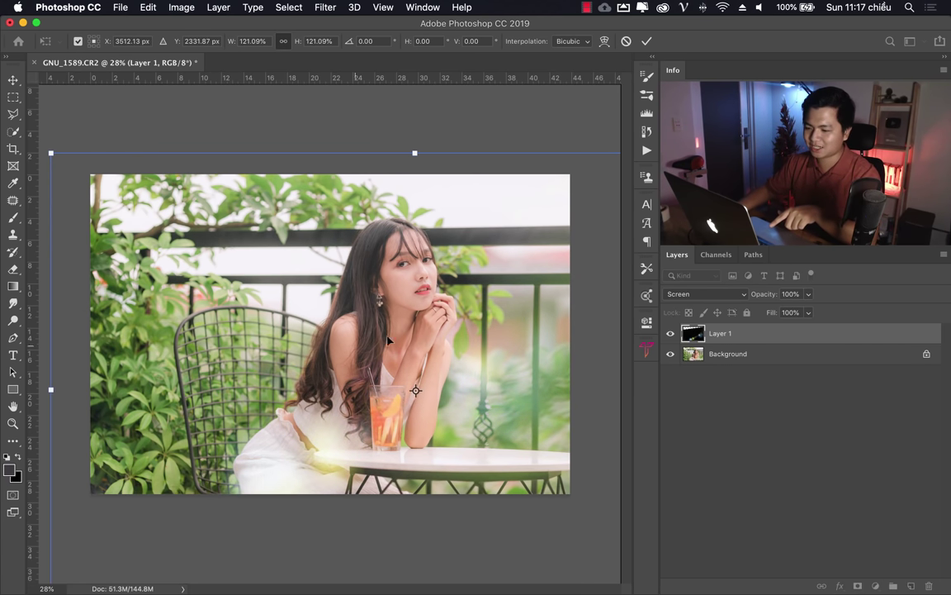
- Nudge the light leak slightly lower, commit the transform, and drag it up across the model
{"action": "left_click_drag", "start_coordinate": [387, 339], "coordinate": [402, 341]}
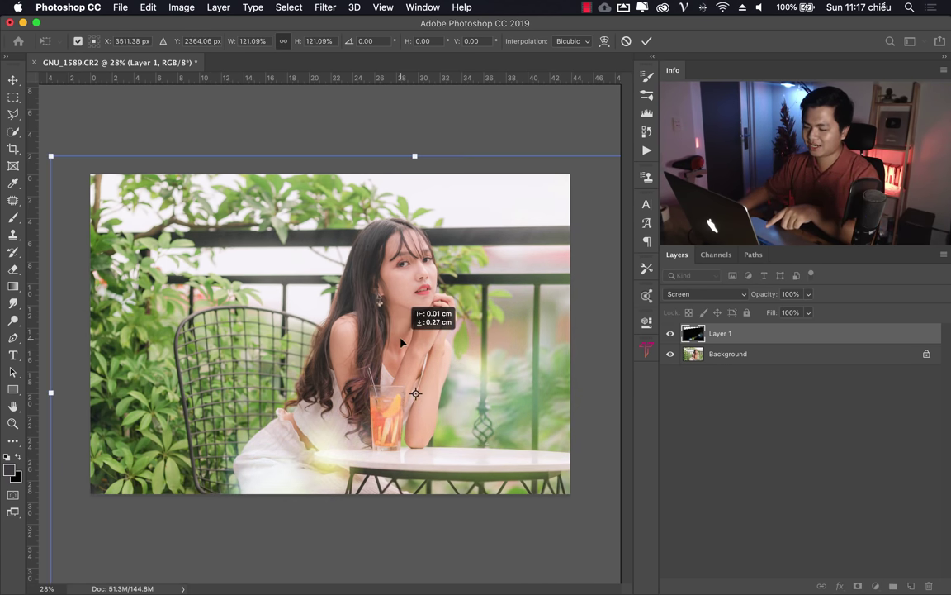
{"action": "left_click_drag", "start_coordinate": [402, 342], "coordinate": [400, 343]}
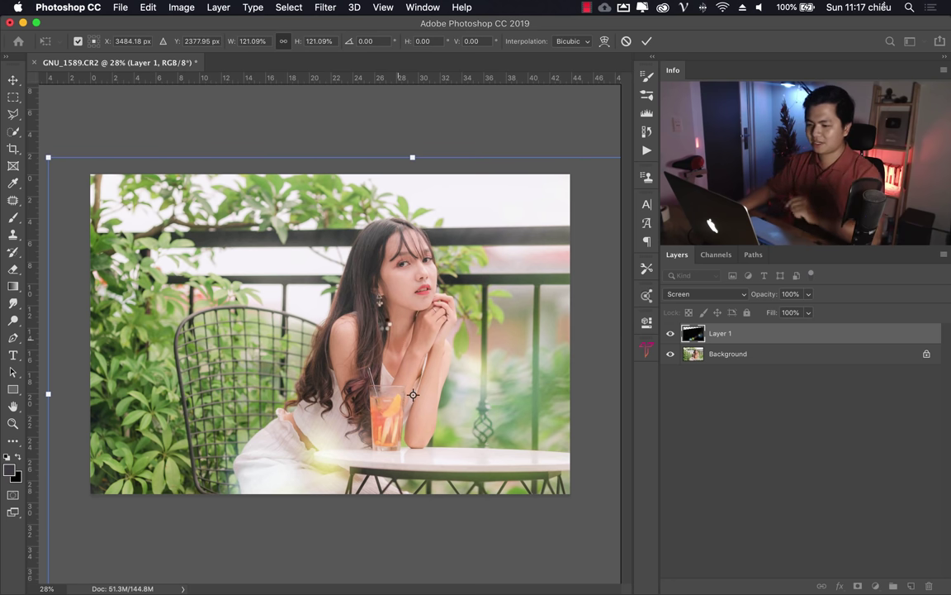
{"action": "key", "text": "Return"}
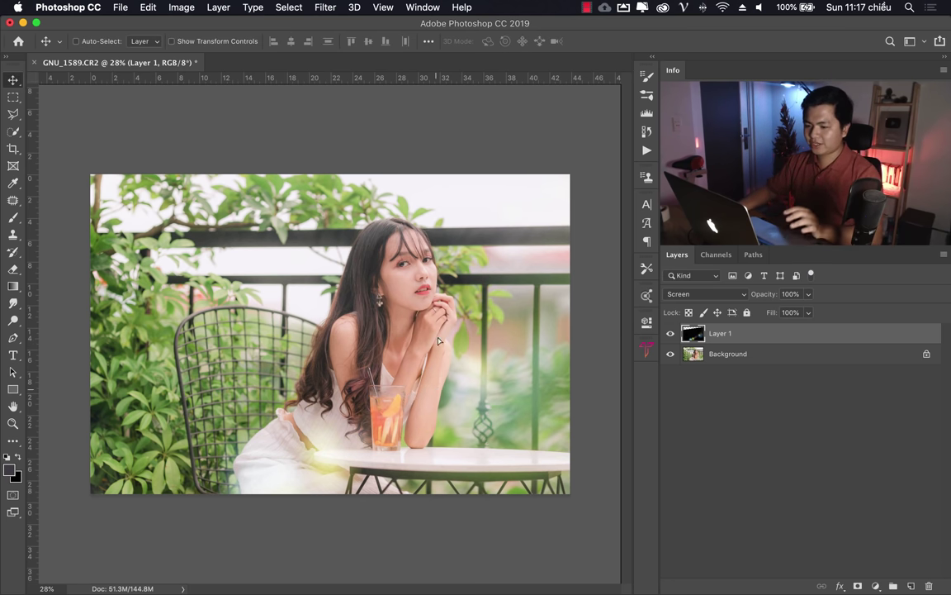
{"action": "mouse_move", "coordinate": [439, 339]}
{"action": "left_mouse_down"}
{"action": "mouse_move", "coordinate": [482, 262]}
{"action": "mouse_move", "coordinate": [453, 328]}
{"action": "left_mouse_up"}
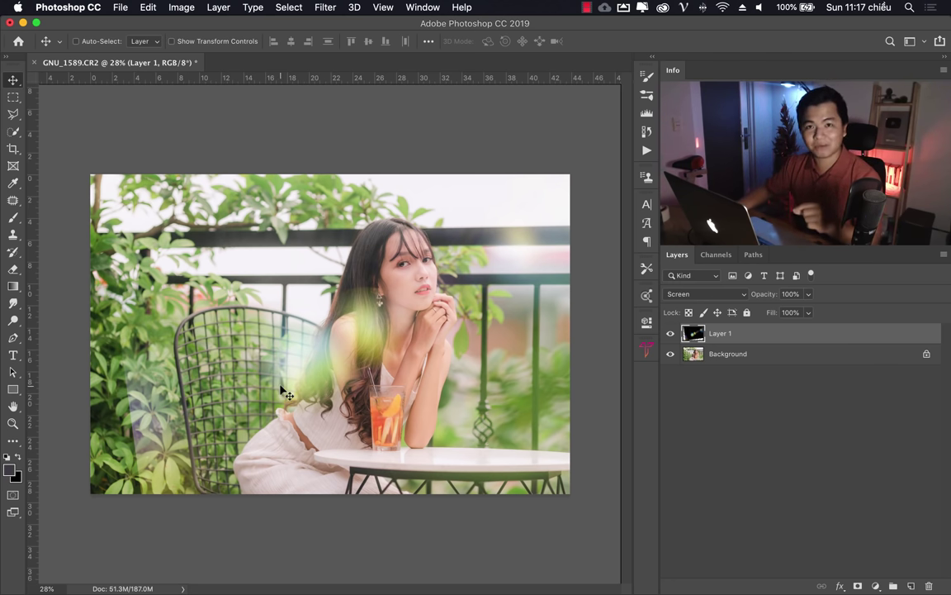
- Add a mask to Layer 1, undo the accidental layer deletion, then delete the mask
{"action": "left_click", "coordinate": [859, 587]}
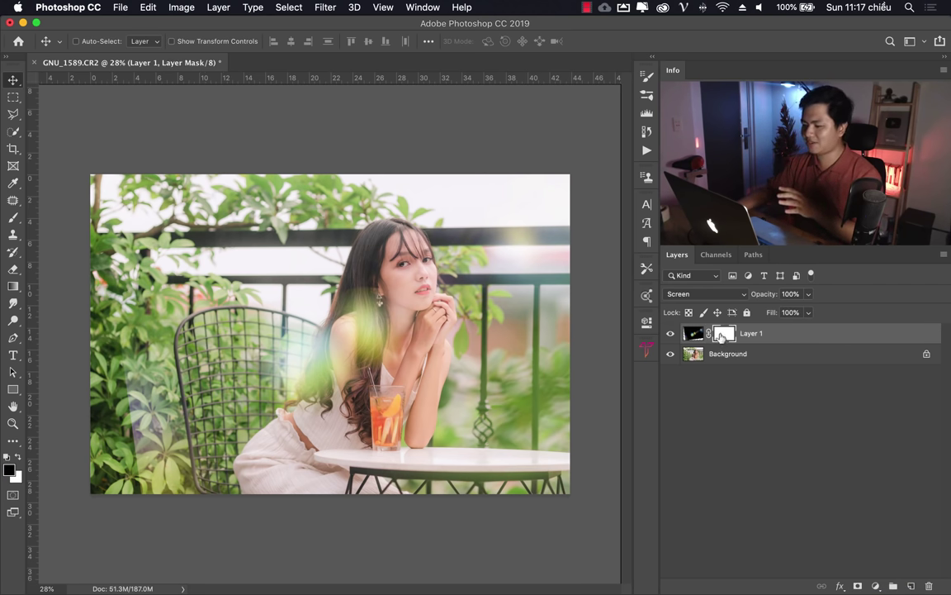
{"action": "key", "text": "Delete"}
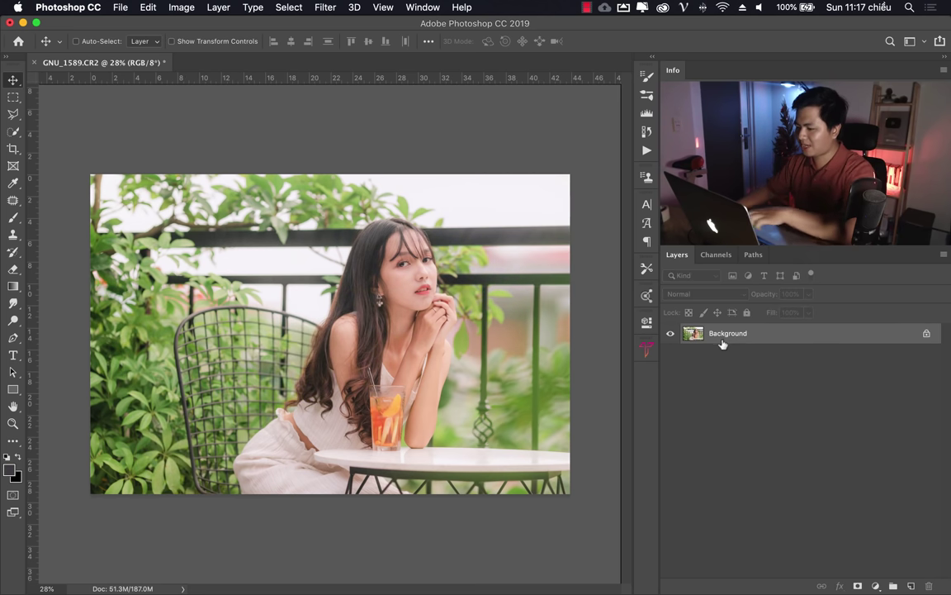
{"action": "key", "text": "ctrl+z"}
{"action": "right_click", "coordinate": [728, 332]}
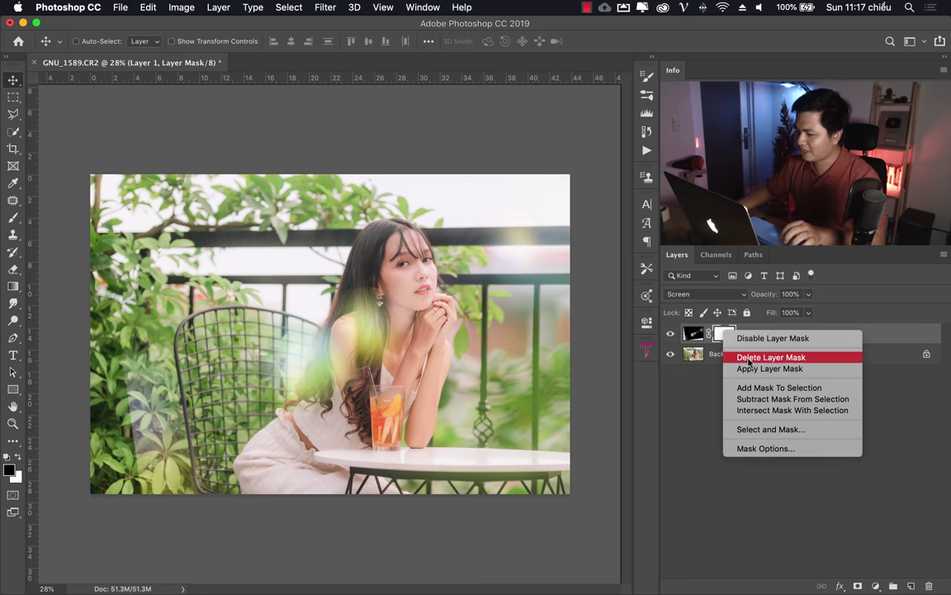
{"action": "left_click", "coordinate": [743, 358]}
{"action": "right_click", "coordinate": [732, 339]}
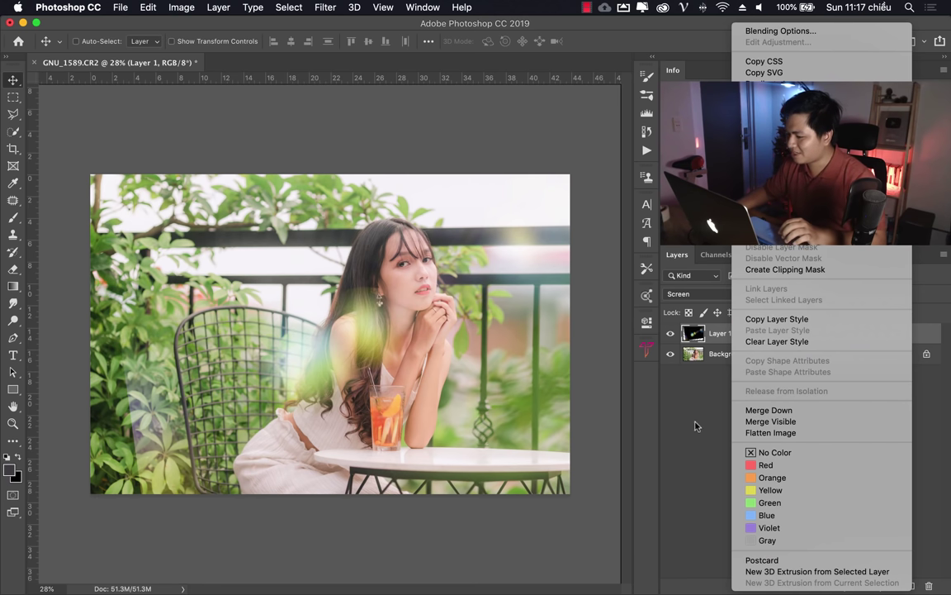
{"action": "double_click", "coordinate": [720, 333]}
- Add a Reveal All layer mask to Layer 1 from the Layer menu and select the Brush tool
{"action": "left_click", "coordinate": [219, 8]}
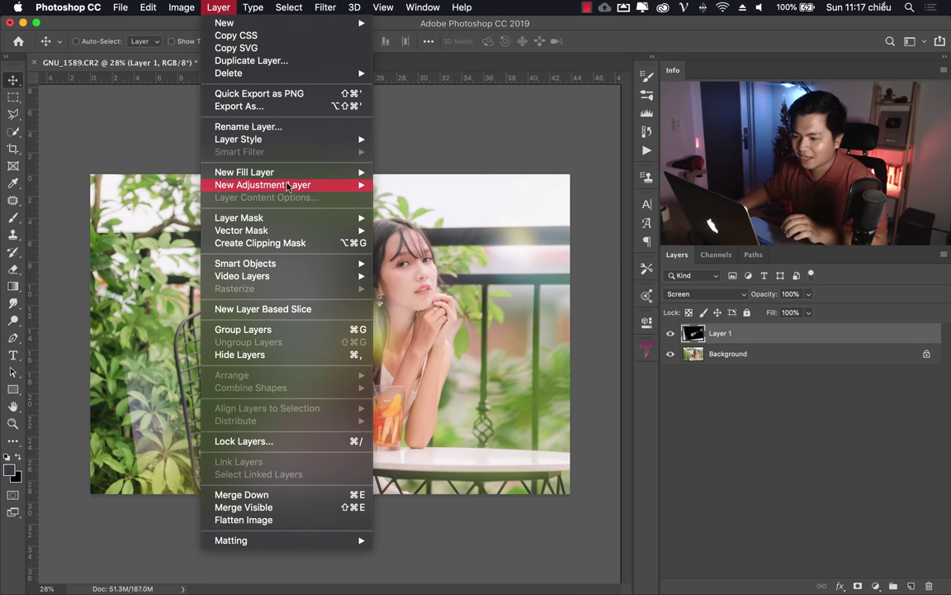
{"action": "mouse_move", "coordinate": [248, 218]}
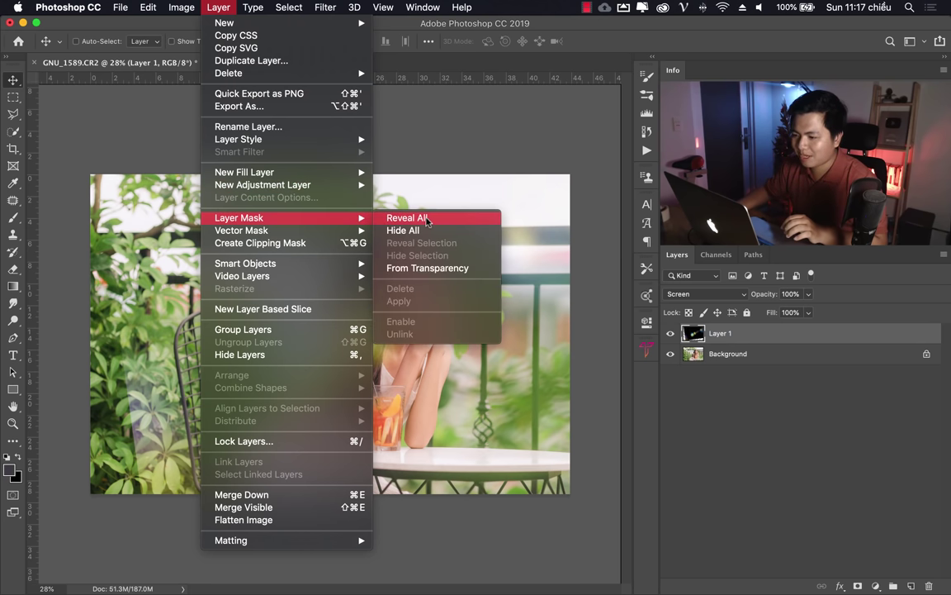
{"action": "left_click", "coordinate": [409, 218]}
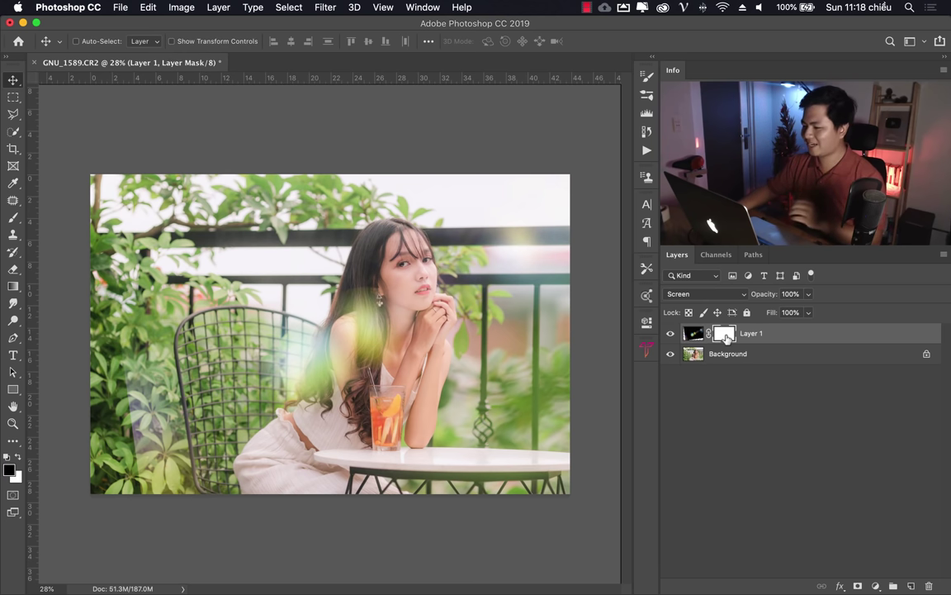
{"action": "left_click", "coordinate": [13, 217]}
- Check the brush size and hardness and set the foreground colour to black
{"action": "right_click", "coordinate": [206, 223]}
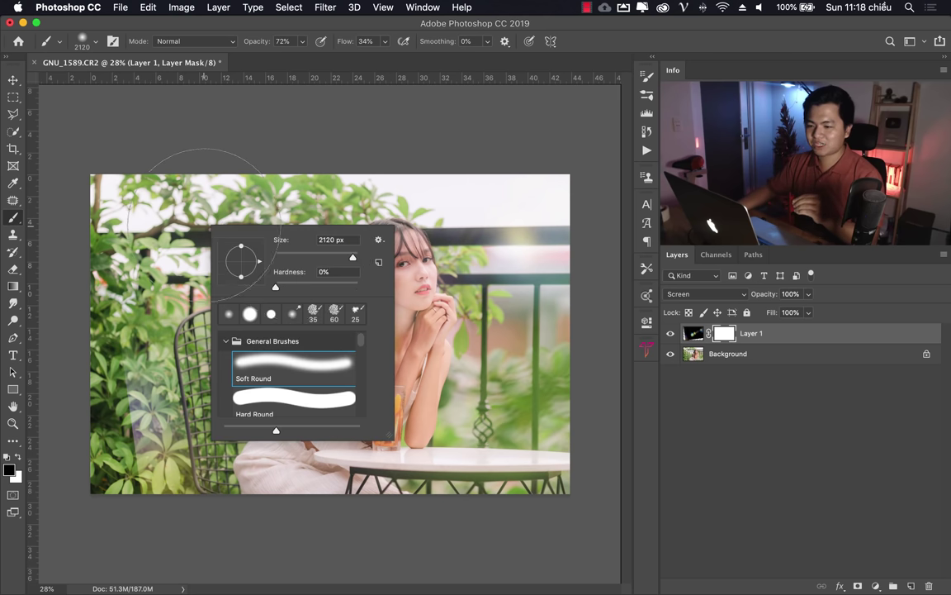
{"action": "left_click", "coordinate": [9, 472]}
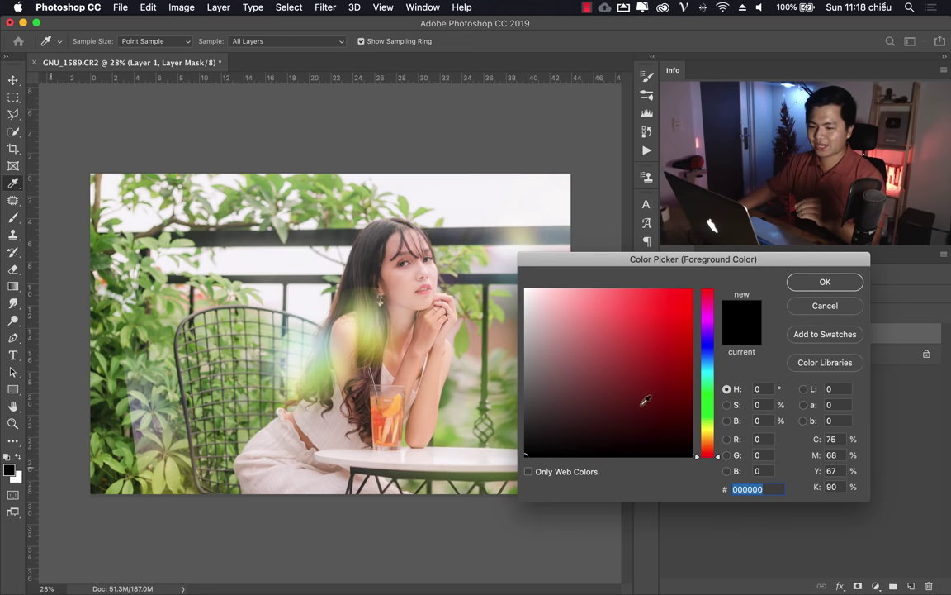
{"action": "left_click", "coordinate": [859, 287]}
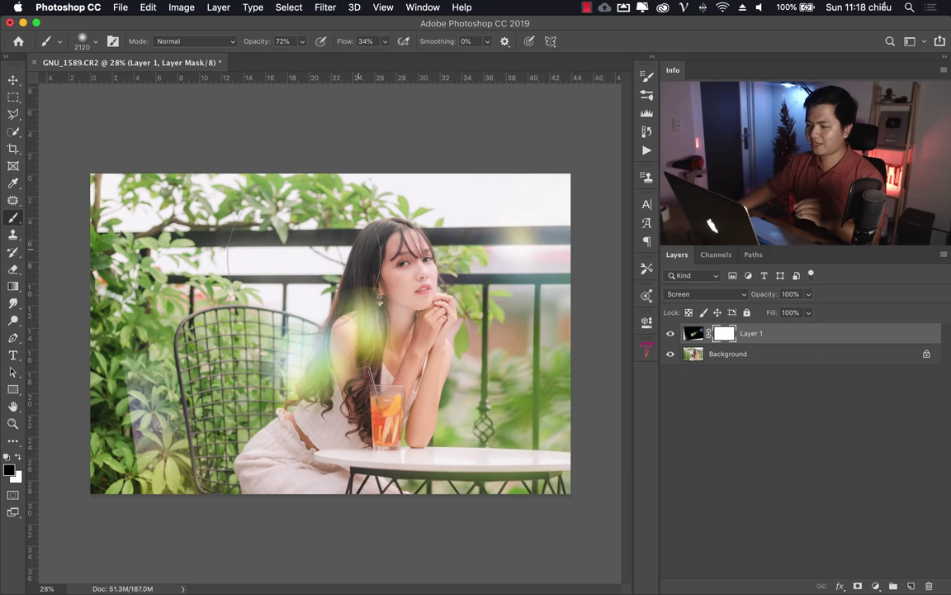
{"action": "right_click", "coordinate": [172, 251]}
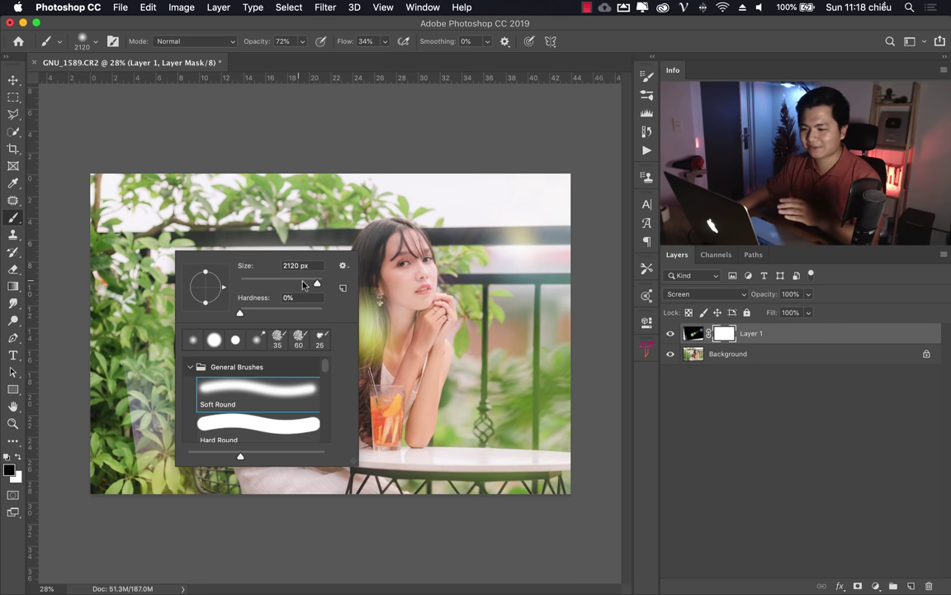
{"action": "left_click", "coordinate": [635, 55]}
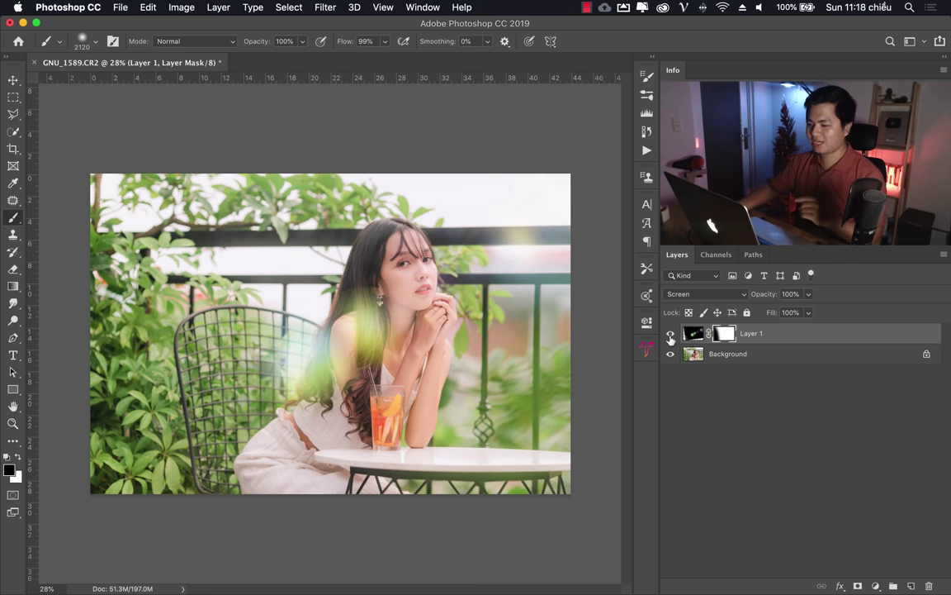
- Compare Layer 1 on and off, move its glow down over the glass and table, and return to Chrome
{"action": "left_click", "coordinate": [670, 333]}
{"action": "left_click", "coordinate": [694, 333]}
{"action": "key", "text": "v"}
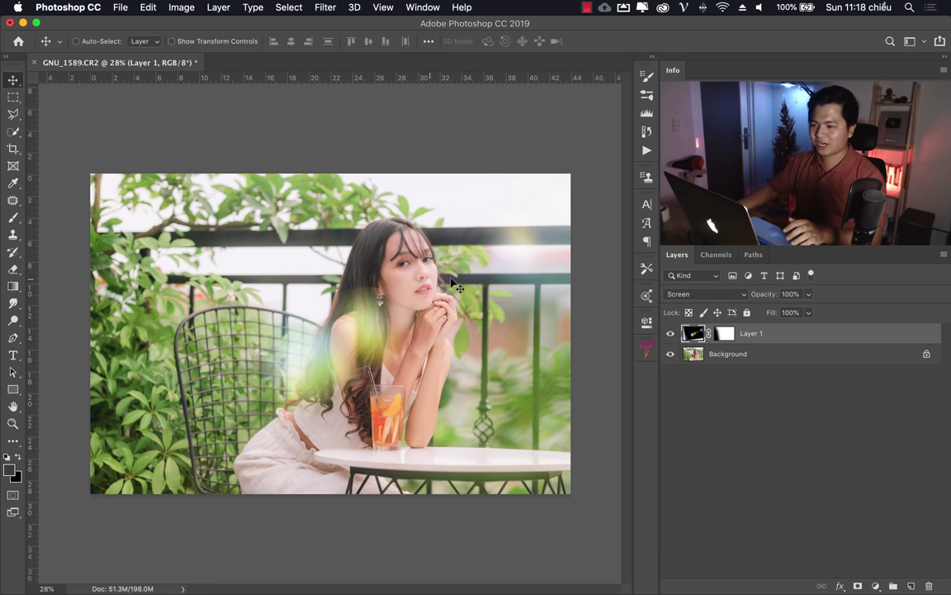
{"action": "left_click_drag", "start_coordinate": [452, 280], "coordinate": [457, 389]}
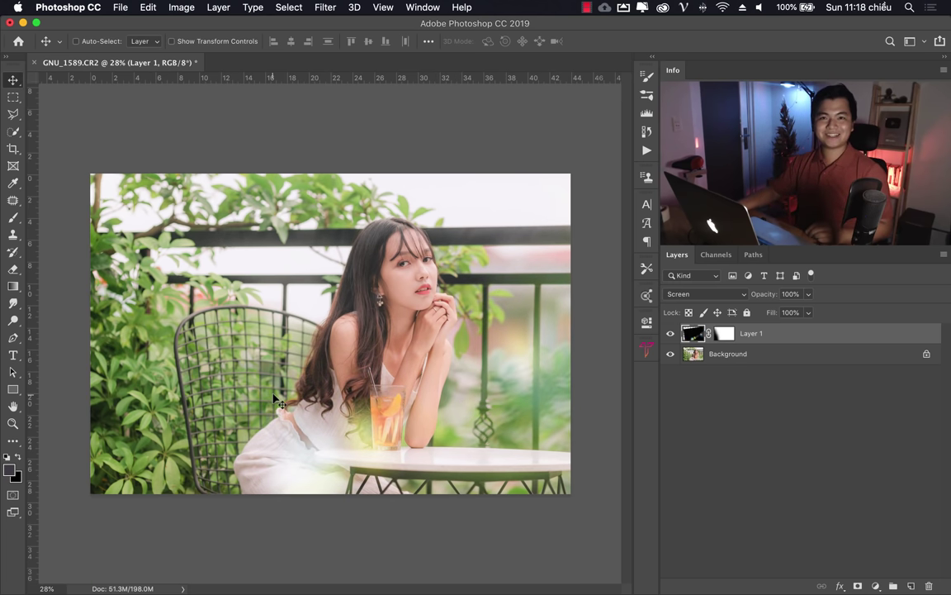
{"action": "mouse_move", "coordinate": [300, 582]}
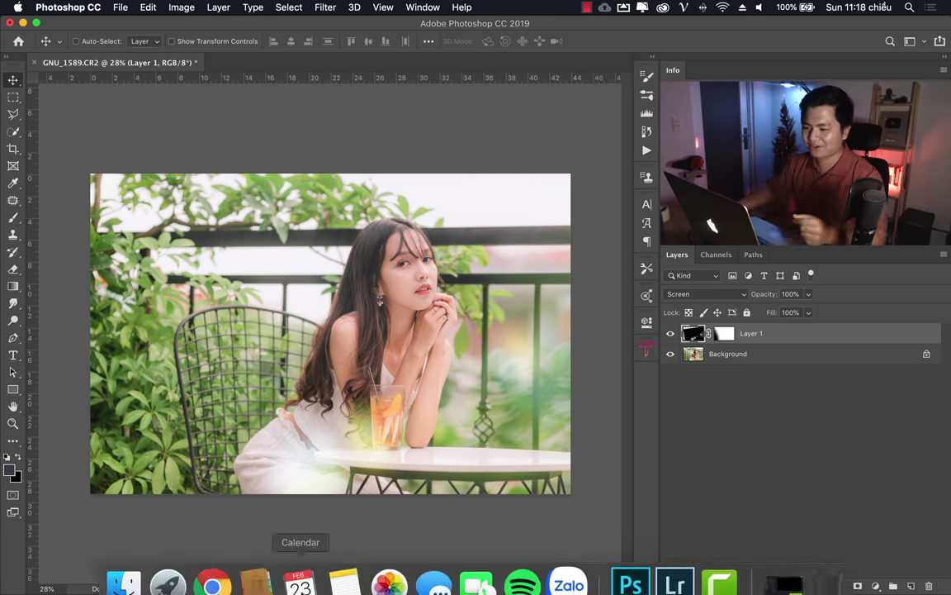
{"action": "left_click", "coordinate": [212, 585]}
- Change the image search from 'vintage texture' to 'old film texture'
{"action": "scroll", "coordinate": [501, 322], "scroll_direction": "down", "scroll_amount": 3}
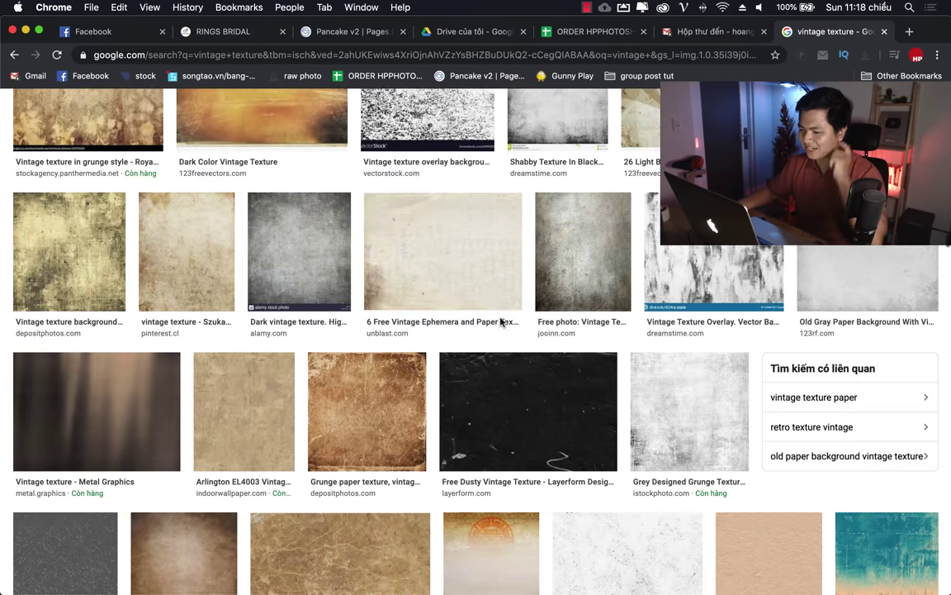
{"action": "scroll", "coordinate": [502, 322], "scroll_direction": "down", "scroll_amount": 1}
{"action": "scroll", "coordinate": [502, 326], "scroll_direction": "down", "scroll_amount": 4}
{"action": "scroll", "coordinate": [502, 334], "scroll_direction": "up", "scroll_amount": 1}
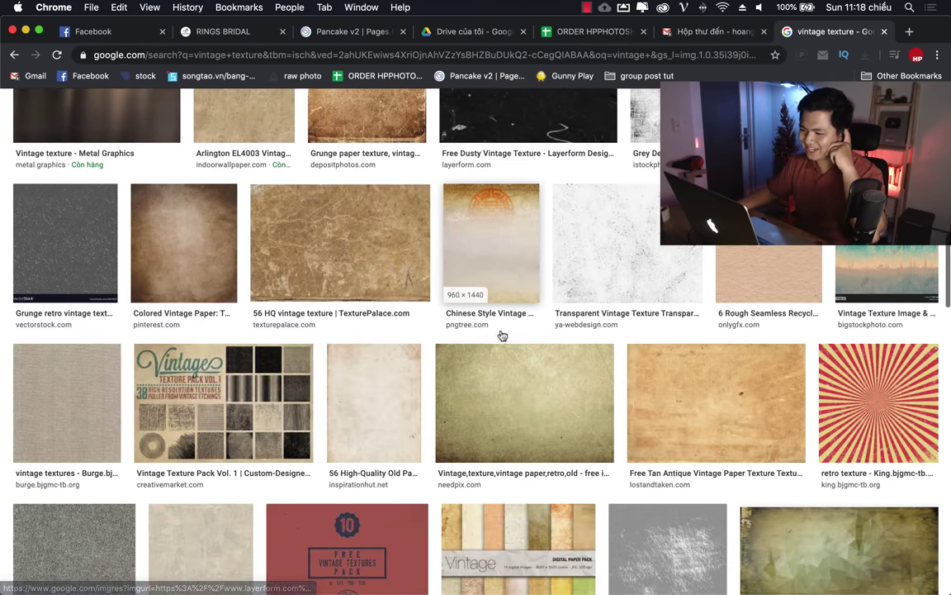
{"action": "scroll", "coordinate": [501, 335], "scroll_direction": "up", "scroll_amount": 5}
{"action": "double_click", "coordinate": [141, 118]}
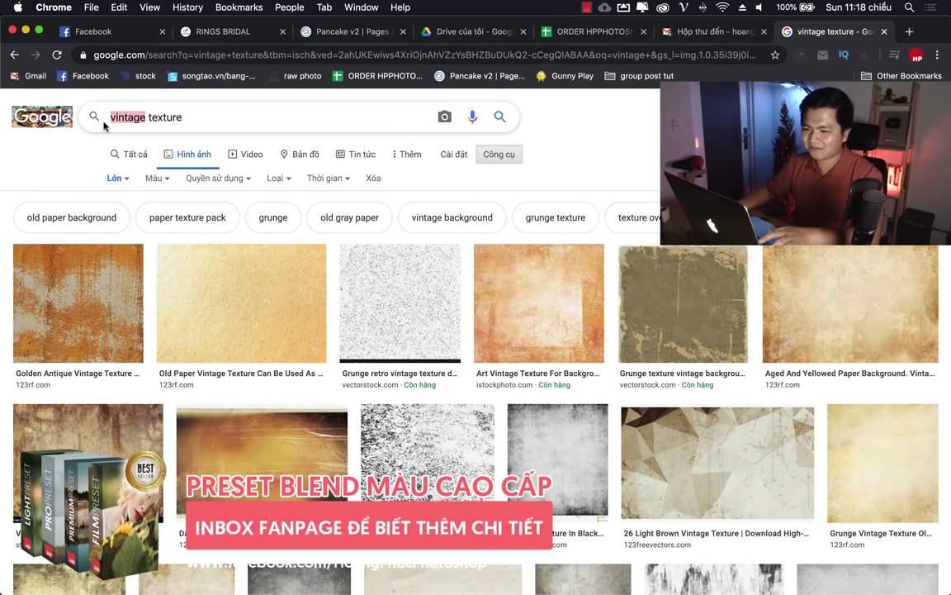
{"action": "type", "text": "old film"}
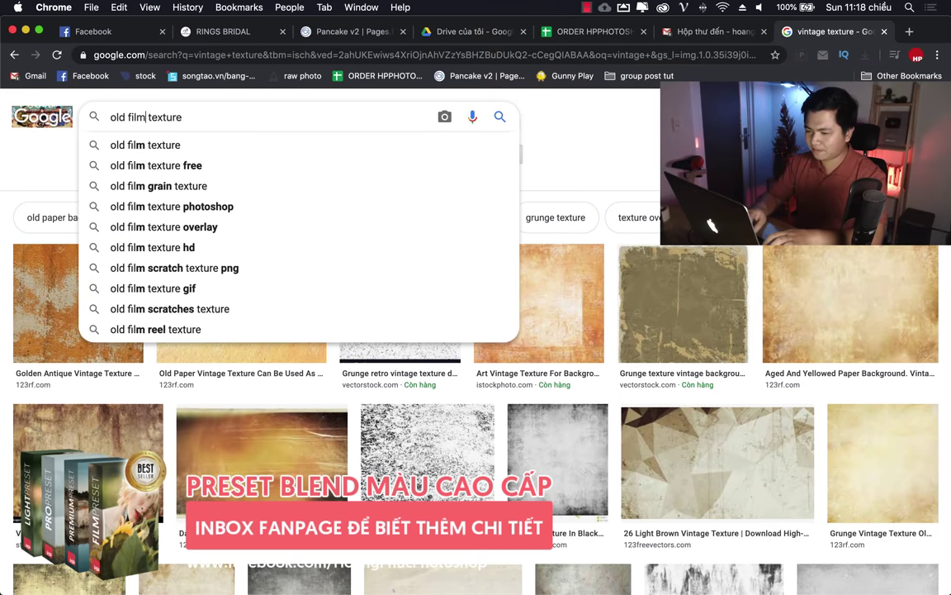
{"action": "key", "text": "Return"}
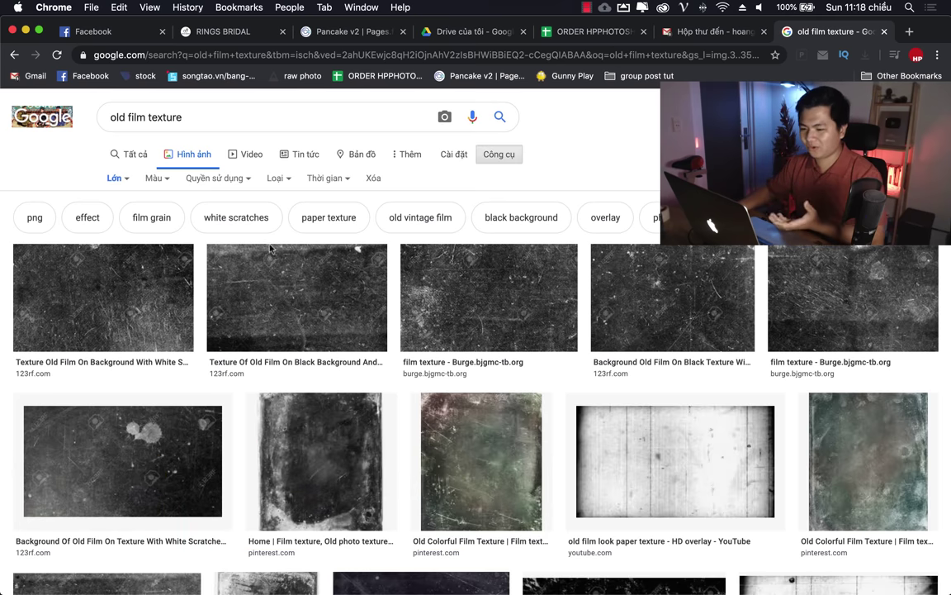
- Set the image size filter under Tools to any size (Mọi kích thước)
{"action": "scroll", "coordinate": [281, 281], "scroll_direction": "down", "scroll_amount": 4}
{"action": "scroll", "coordinate": [308, 332], "scroll_direction": "down", "scroll_amount": 2}
{"action": "scroll", "coordinate": [310, 332], "scroll_direction": "up", "scroll_amount": 6}
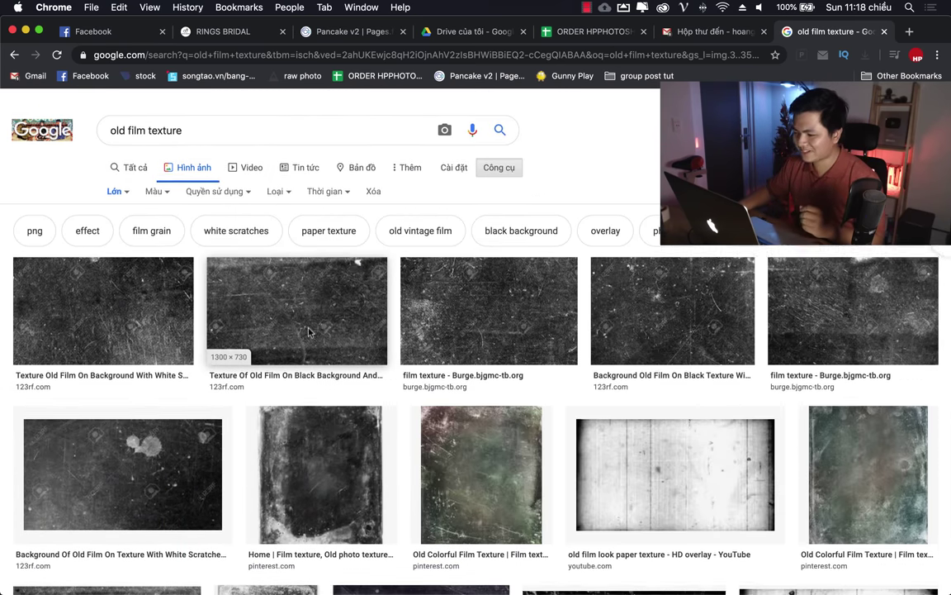
{"action": "left_click", "coordinate": [499, 167]}
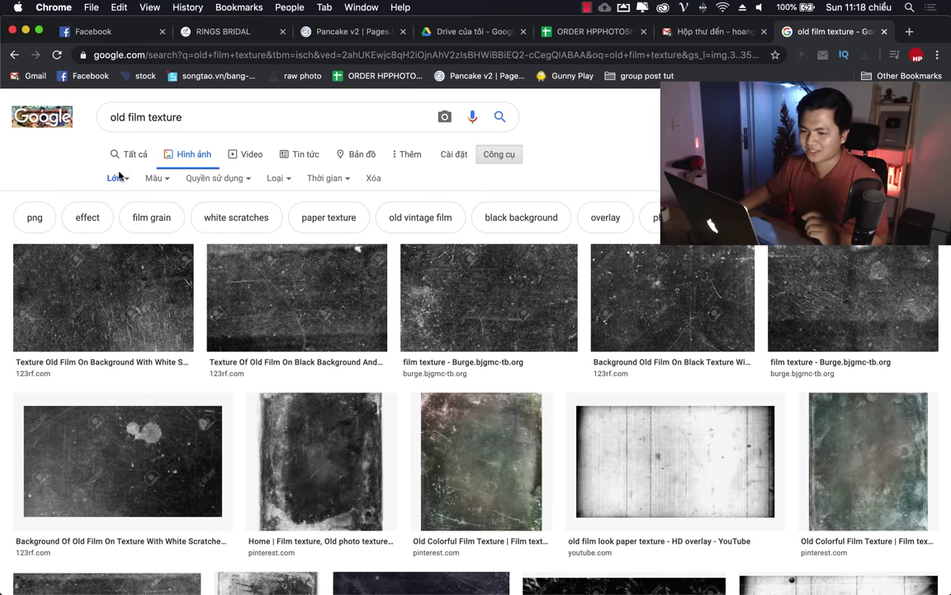
{"action": "left_click", "coordinate": [115, 177]}
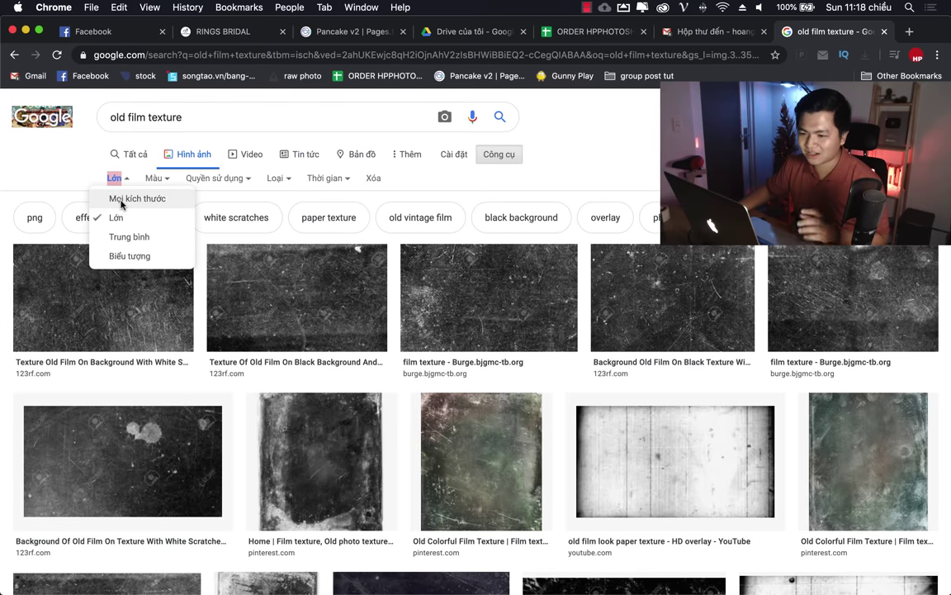
{"action": "left_click", "coordinate": [121, 202]}
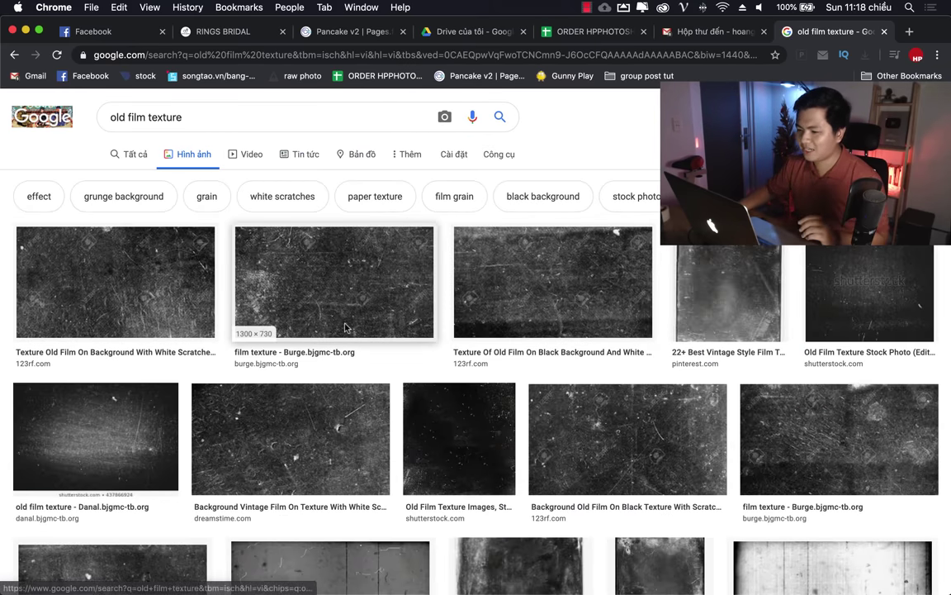
- Browse the old film texture results and limit them to large images
{"action": "scroll", "coordinate": [345, 328], "scroll_direction": "down", "scroll_amount": 5}
{"action": "scroll", "coordinate": [444, 283], "scroll_direction": "down", "scroll_amount": 8}
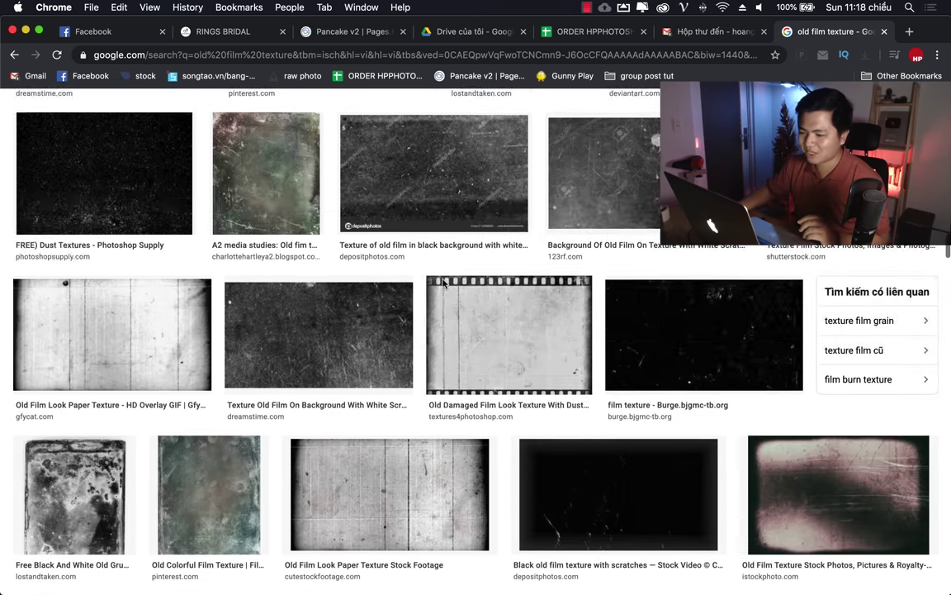
{"action": "scroll", "coordinate": [444, 283], "scroll_direction": "down", "scroll_amount": 1}
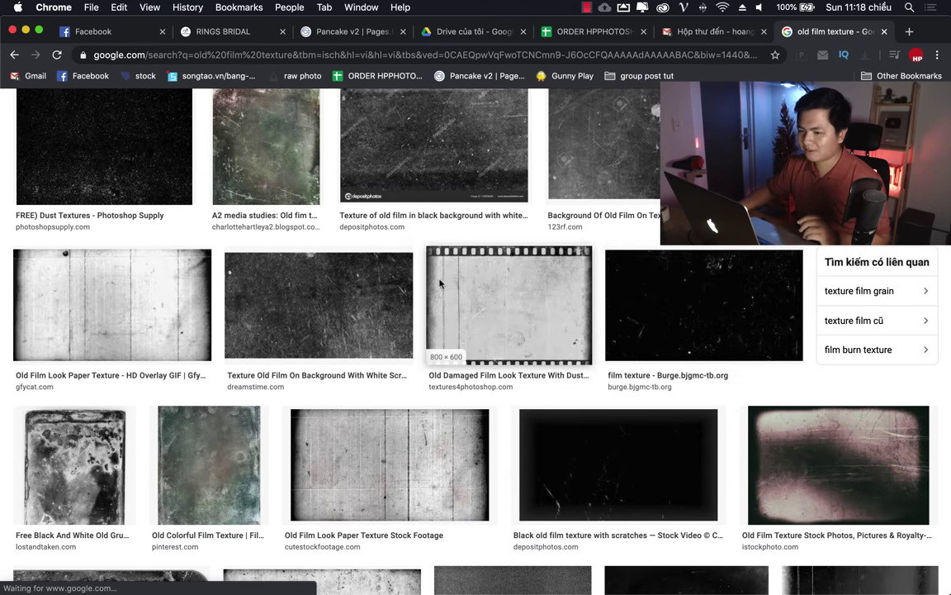
{"action": "scroll", "coordinate": [727, 347], "scroll_direction": "up", "scroll_amount": 3}
{"action": "scroll", "coordinate": [769, 389], "scroll_direction": "up", "scroll_amount": 2}
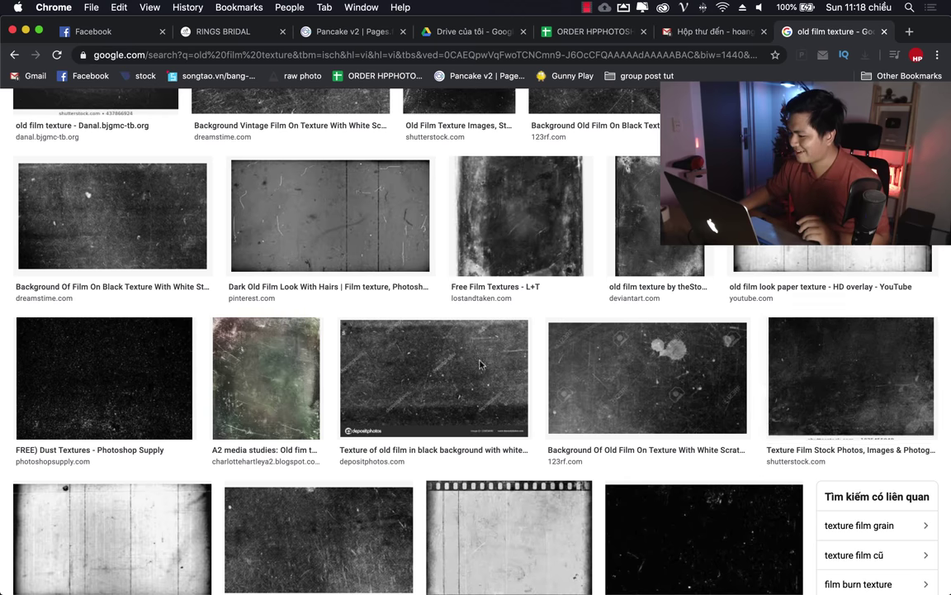
{"action": "scroll", "coordinate": [270, 327], "scroll_direction": "up", "scroll_amount": 3}
{"action": "scroll", "coordinate": [271, 327], "scroll_direction": "up", "scroll_amount": 5}
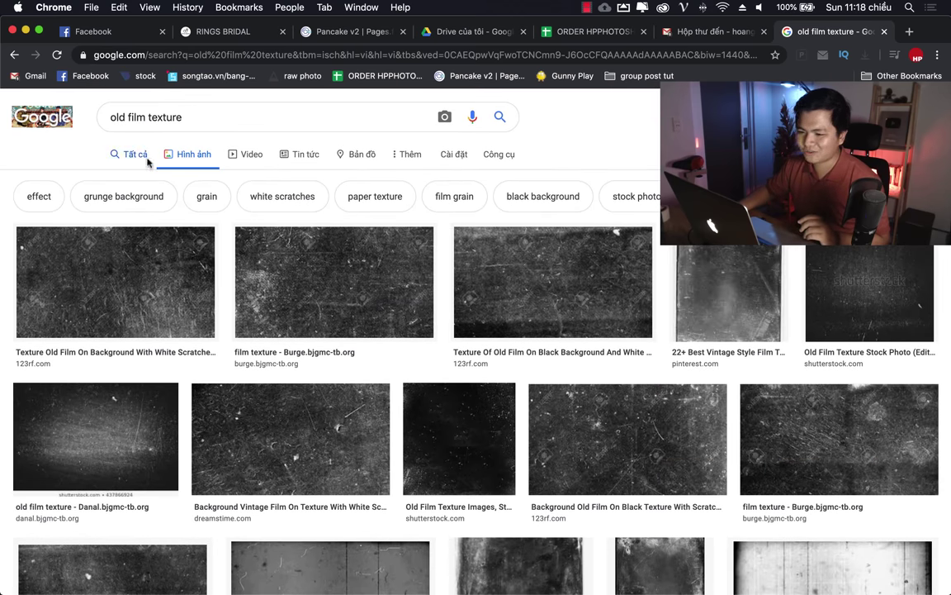
{"action": "scroll", "coordinate": [512, 273], "scroll_direction": "down", "scroll_amount": 2}
{"action": "scroll", "coordinate": [495, 347], "scroll_direction": "down", "scroll_amount": 8}
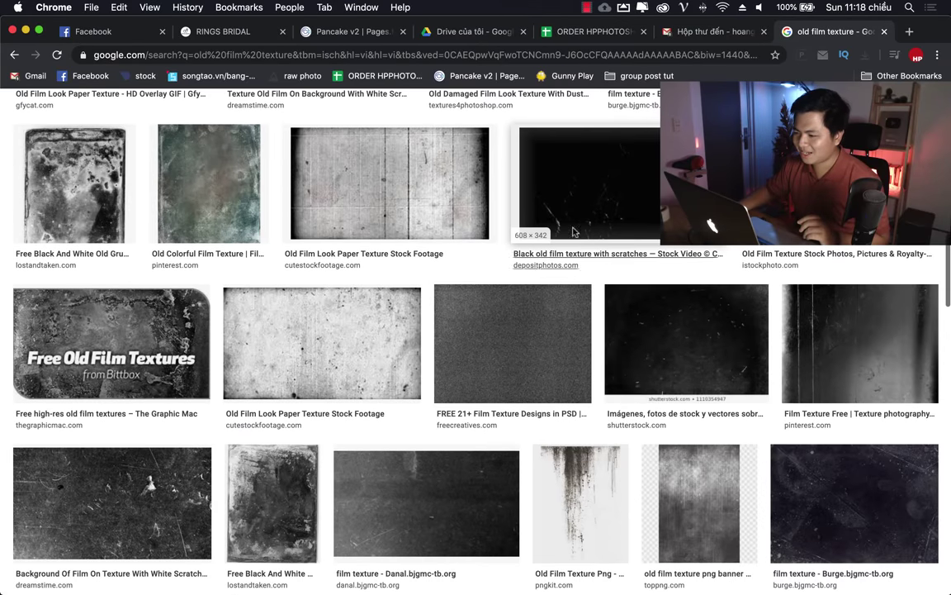
{"action": "scroll", "coordinate": [604, 171], "scroll_direction": "down", "scroll_amount": 2}
{"action": "scroll", "coordinate": [597, 229], "scroll_direction": "down", "scroll_amount": 1}
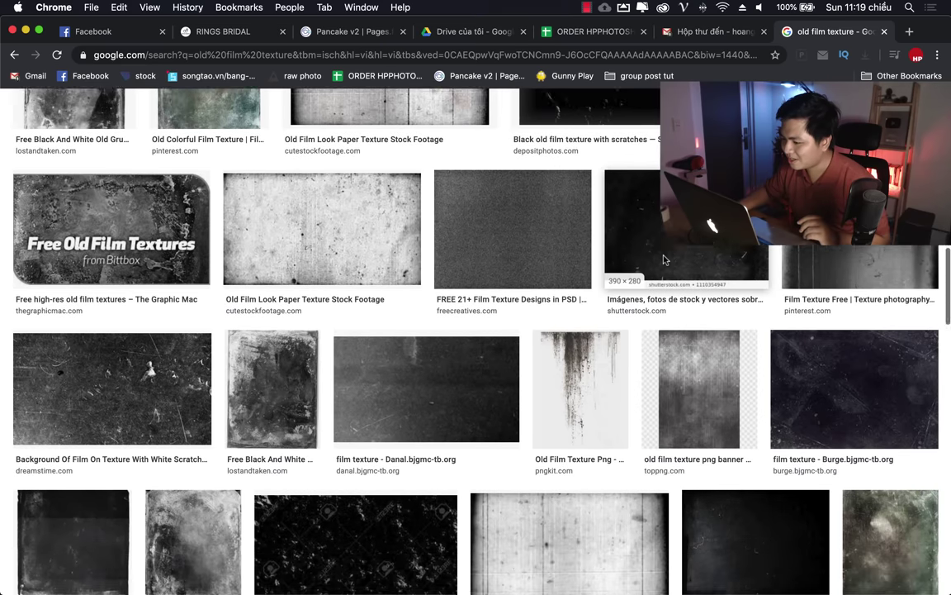
{"action": "scroll", "coordinate": [344, 264], "scroll_direction": "down", "scroll_amount": 2}
{"action": "scroll", "coordinate": [342, 265], "scroll_direction": "down", "scroll_amount": 1}
{"action": "scroll", "coordinate": [339, 267], "scroll_direction": "down", "scroll_amount": 3}
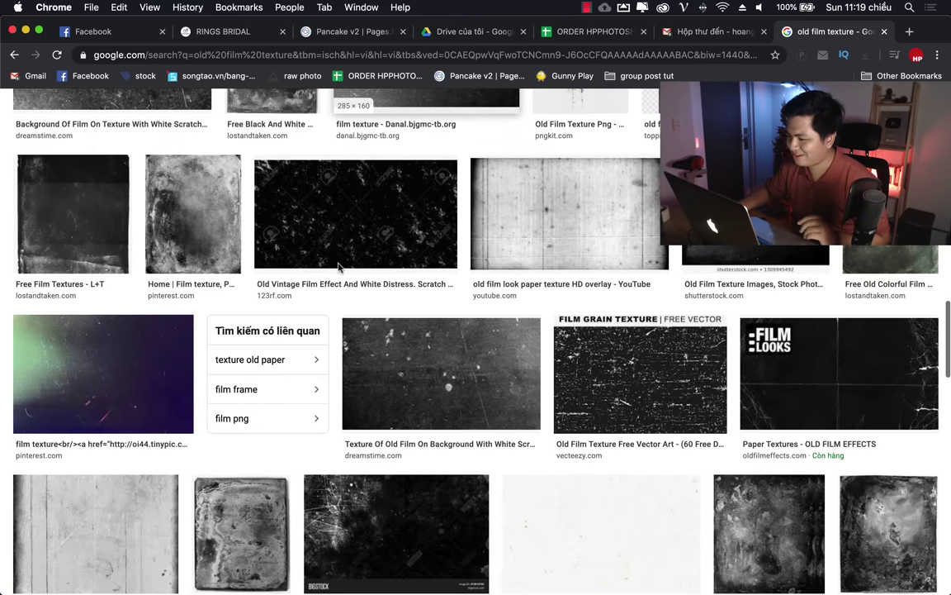
{"action": "scroll", "coordinate": [338, 266], "scroll_direction": "up", "scroll_amount": 5}
{"action": "scroll", "coordinate": [330, 264], "scroll_direction": "up", "scroll_amount": 15}
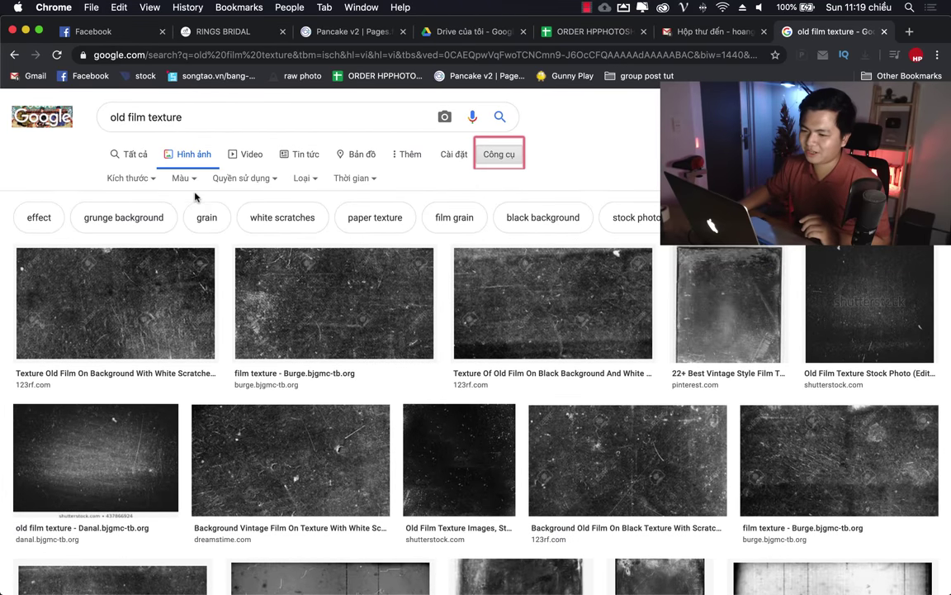
{"action": "left_click", "coordinate": [131, 178]}
{"action": "left_click", "coordinate": [141, 215]}
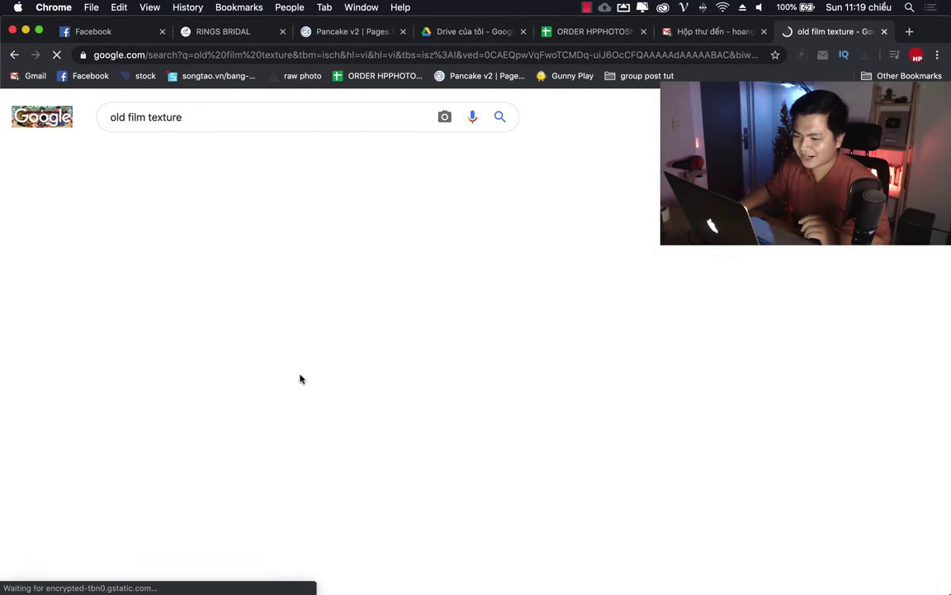
- Scroll through the large-image results, then reset the size filter to any size
{"action": "scroll", "coordinate": [302, 375], "scroll_direction": "down", "scroll_amount": 6}
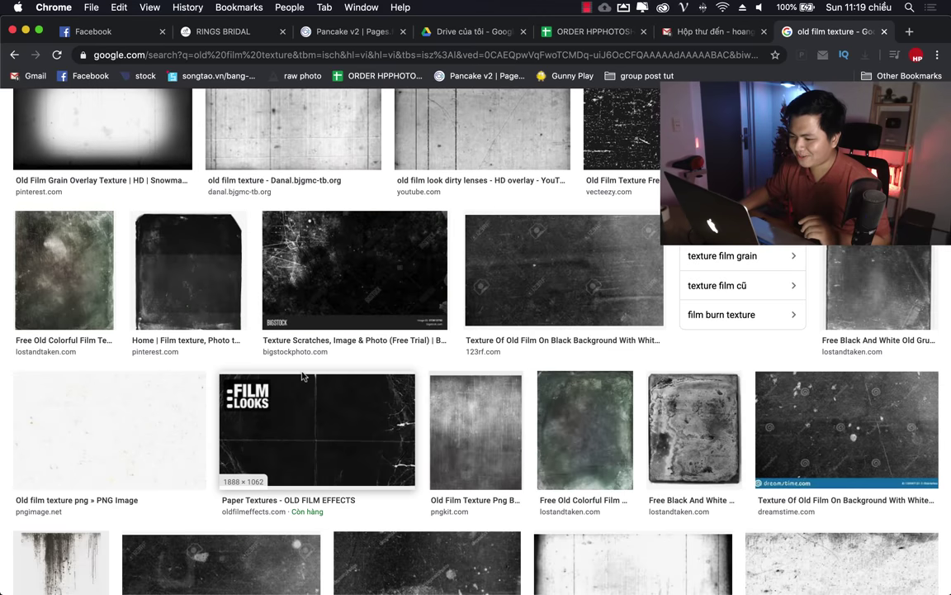
{"action": "scroll", "coordinate": [303, 376], "scroll_direction": "up", "scroll_amount": 1}
{"action": "scroll", "coordinate": [303, 377], "scroll_direction": "up", "scroll_amount": 3}
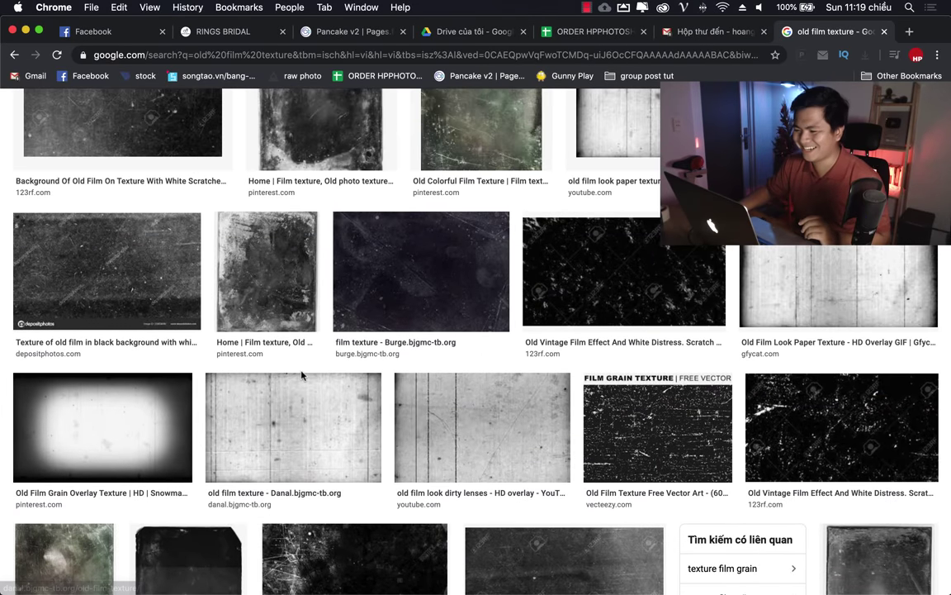
{"action": "scroll", "coordinate": [302, 376], "scroll_direction": "up", "scroll_amount": 2}
{"action": "scroll", "coordinate": [302, 376], "scroll_direction": "down", "scroll_amount": 3}
{"action": "scroll", "coordinate": [303, 376], "scroll_direction": "down", "scroll_amount": 5}
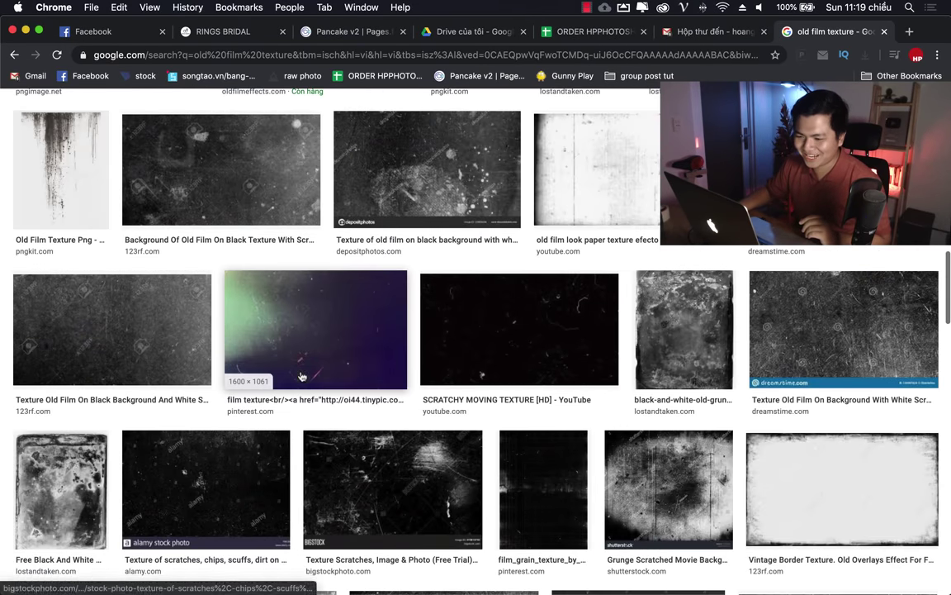
{"action": "scroll", "coordinate": [493, 336], "scroll_direction": "down", "scroll_amount": 5}
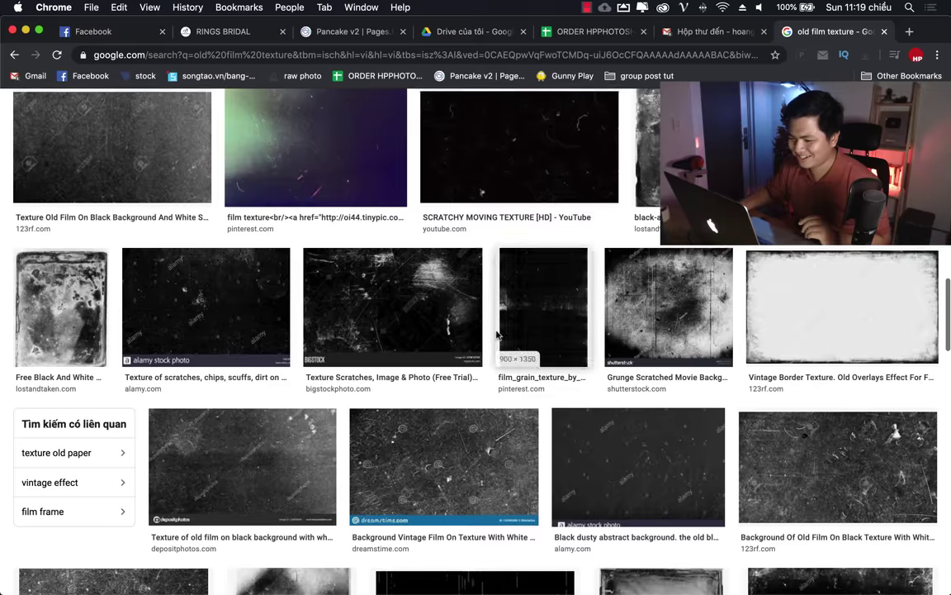
{"action": "scroll", "coordinate": [493, 337], "scroll_direction": "down", "scroll_amount": 3}
{"action": "scroll", "coordinate": [493, 337], "scroll_direction": "down", "scroll_amount": 3}
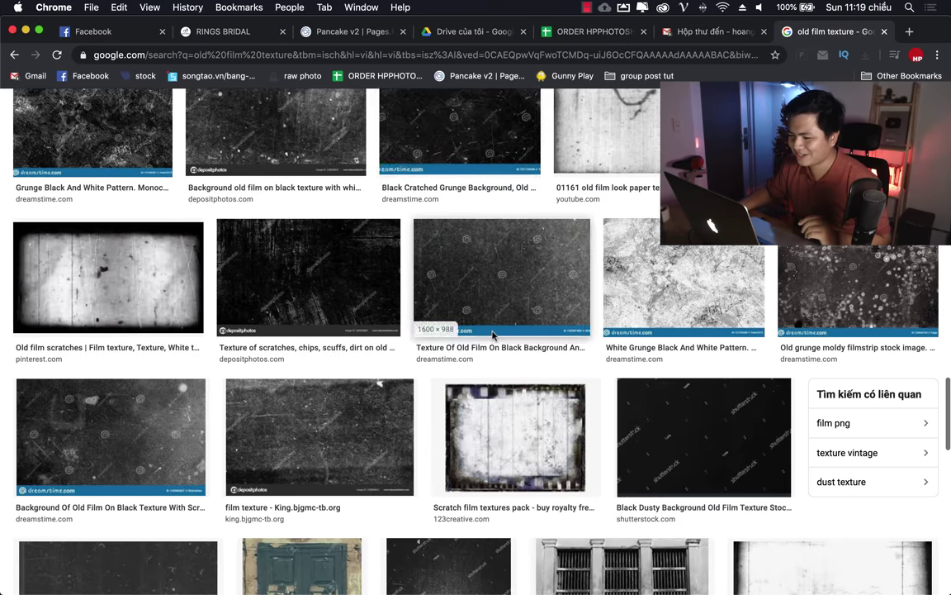
{"action": "scroll", "coordinate": [493, 337], "scroll_direction": "down", "scroll_amount": 5}
{"action": "scroll", "coordinate": [493, 337], "scroll_direction": "down", "scroll_amount": 2}
{"action": "scroll", "coordinate": [493, 335], "scroll_direction": "down", "scroll_amount": 5}
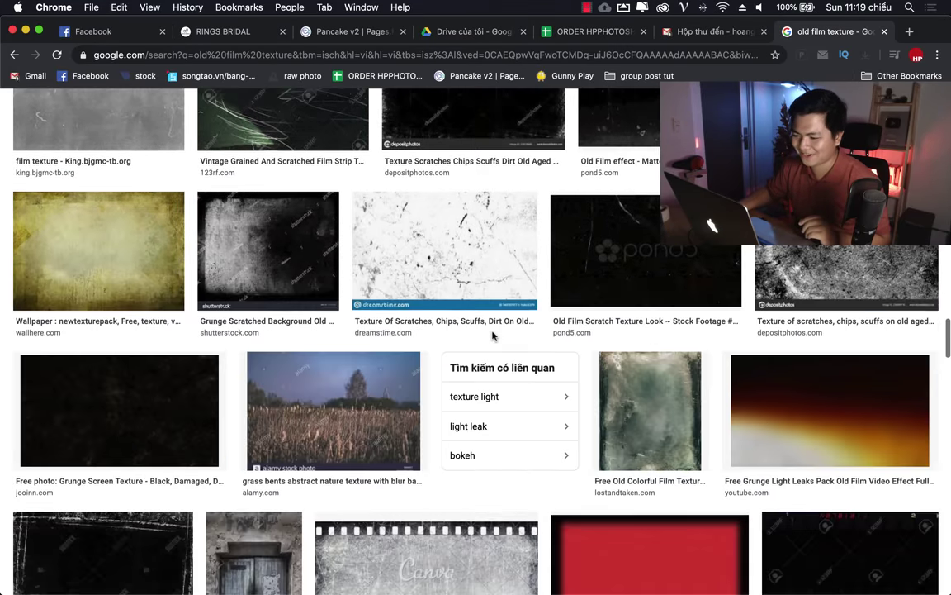
{"action": "scroll", "coordinate": [493, 335], "scroll_direction": "down", "scroll_amount": 1}
{"action": "scroll", "coordinate": [493, 335], "scroll_direction": "down", "scroll_amount": 5}
{"action": "scroll", "coordinate": [493, 335], "scroll_direction": "down", "scroll_amount": 5}
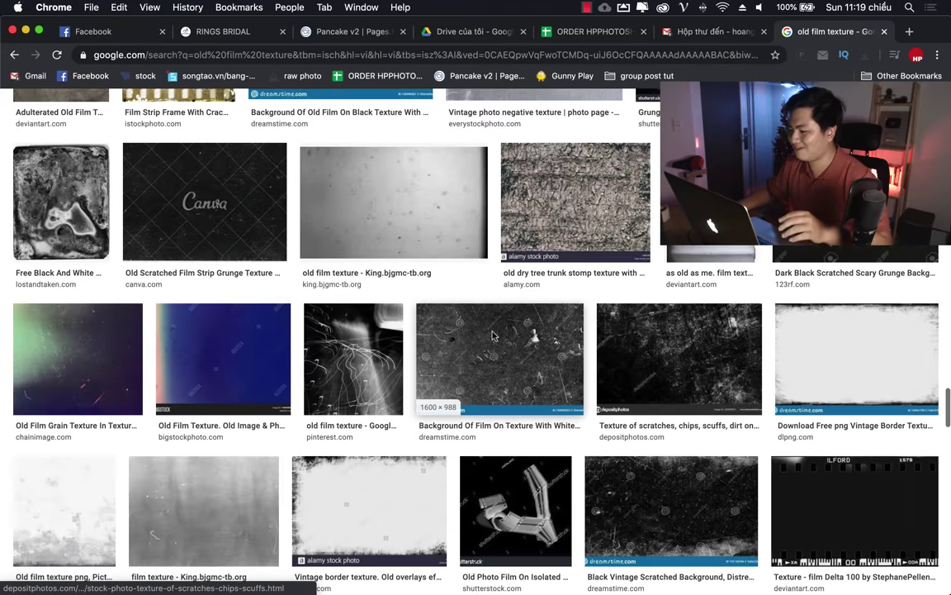
{"action": "scroll", "coordinate": [493, 336], "scroll_direction": "down", "scroll_amount": 5}
{"action": "scroll", "coordinate": [493, 335], "scroll_direction": "down", "scroll_amount": 5}
{"action": "scroll", "coordinate": [493, 336], "scroll_direction": "down", "scroll_amount": 4}
{"action": "scroll", "coordinate": [493, 335], "scroll_direction": "up", "scroll_amount": 5}
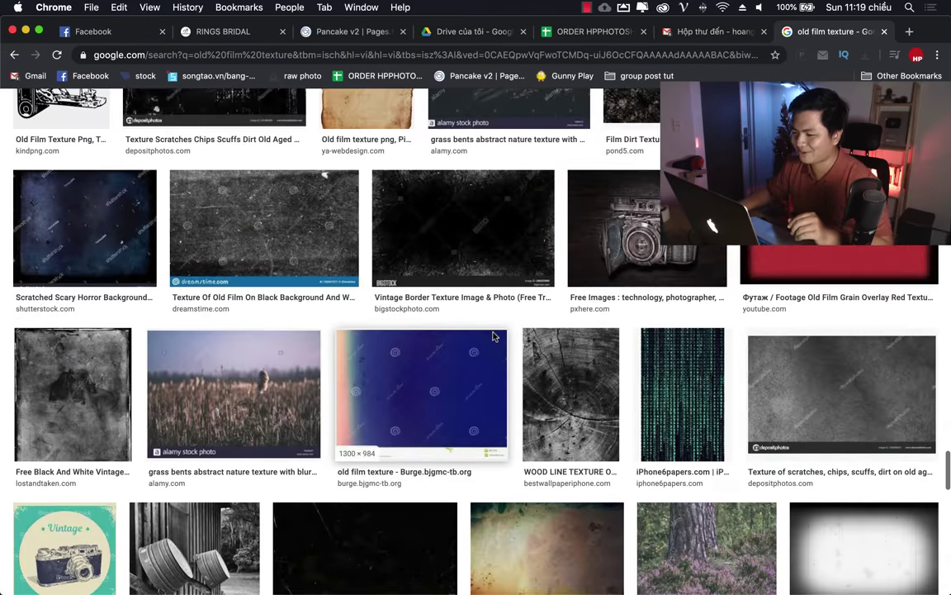
{"action": "scroll", "coordinate": [493, 335], "scroll_direction": "down", "scroll_amount": 3}
{"action": "scroll", "coordinate": [492, 336], "scroll_direction": "down", "scroll_amount": 4}
{"action": "scroll", "coordinate": [490, 336], "scroll_direction": "up", "scroll_amount": 1}
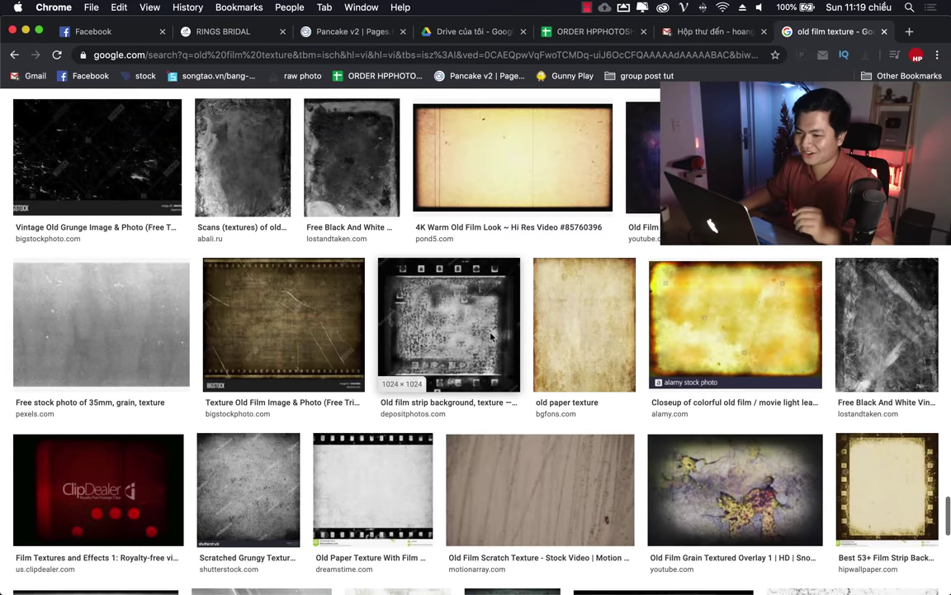
{"action": "scroll", "coordinate": [438, 314], "scroll_direction": "up", "scroll_amount": 8}
{"action": "scroll", "coordinate": [430, 331], "scroll_direction": "up", "scroll_amount": 8}
{"action": "scroll", "coordinate": [422, 346], "scroll_direction": "up", "scroll_amount": 5}
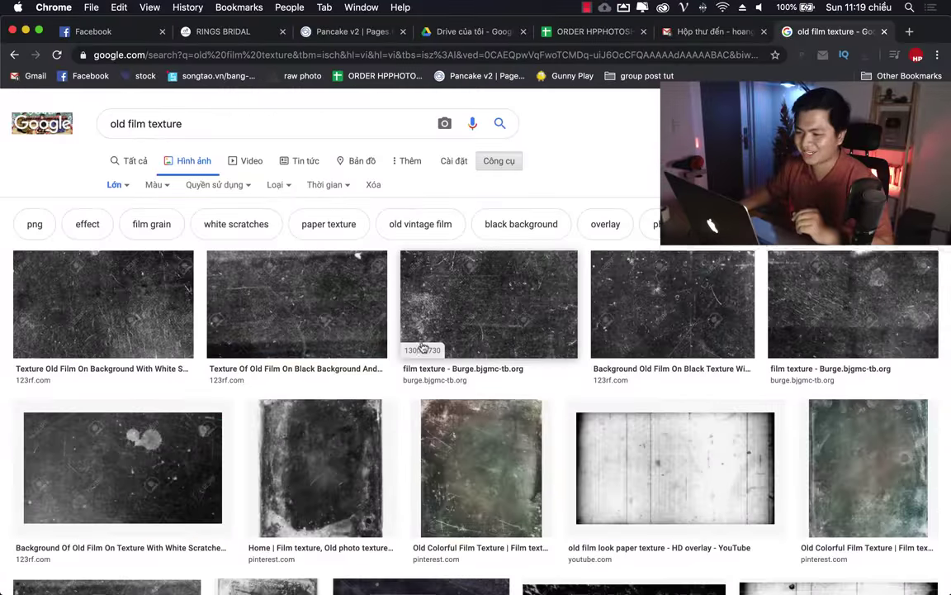
{"action": "scroll", "coordinate": [423, 347], "scroll_direction": "down", "scroll_amount": 1}
{"action": "scroll", "coordinate": [423, 348], "scroll_direction": "down", "scroll_amount": 8}
{"action": "scroll", "coordinate": [409, 347], "scroll_direction": "up", "scroll_amount": 2}
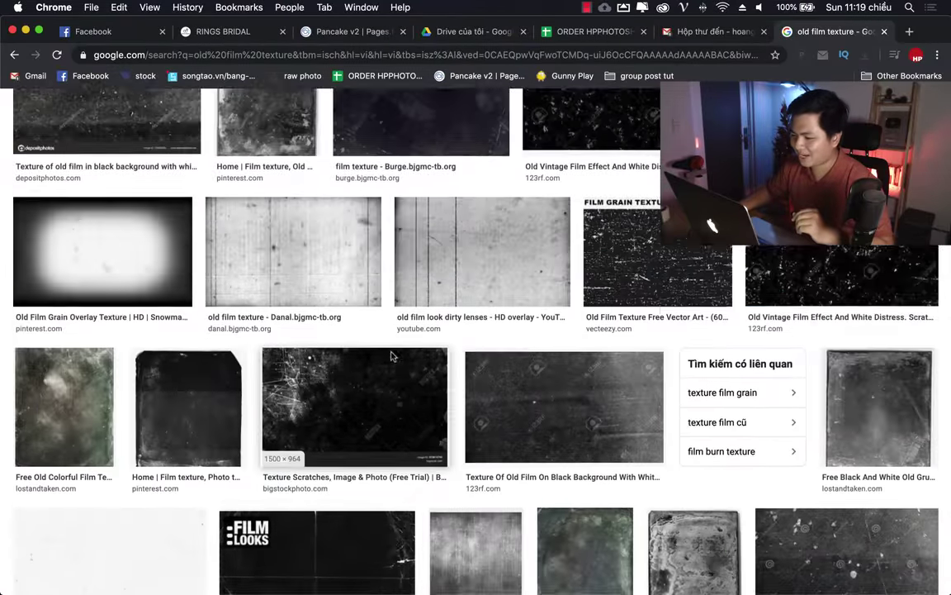
{"action": "scroll", "coordinate": [404, 348], "scroll_direction": "up", "scroll_amount": 5}
{"action": "scroll", "coordinate": [392, 350], "scroll_direction": "down", "scroll_amount": 10}
{"action": "scroll", "coordinate": [382, 351], "scroll_direction": "up", "scroll_amount": 1}
{"action": "scroll", "coordinate": [382, 347], "scroll_direction": "up", "scroll_amount": 1}
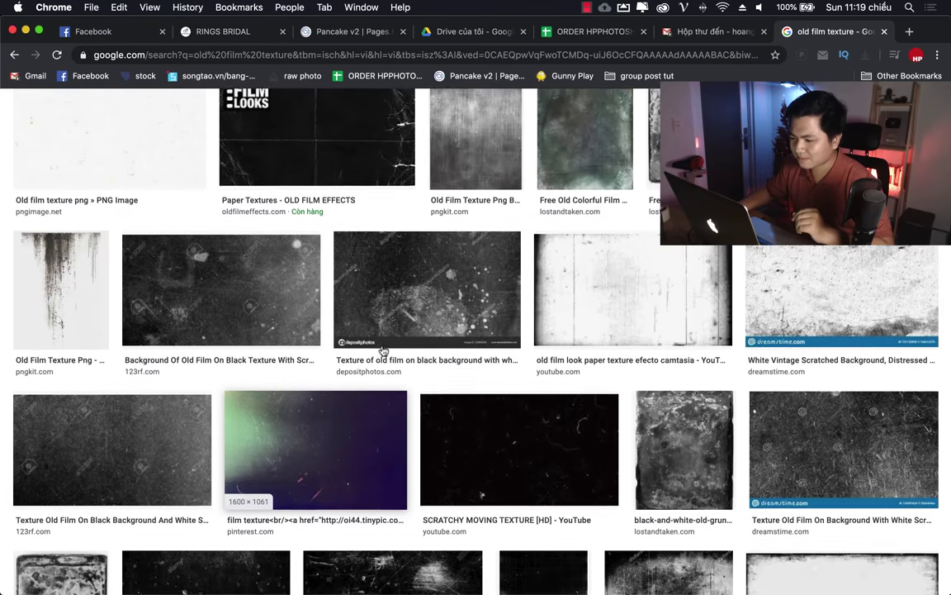
{"action": "scroll", "coordinate": [382, 347], "scroll_direction": "up", "scroll_amount": 2}
{"action": "scroll", "coordinate": [285, 242], "scroll_direction": "up", "scroll_amount": 5}
{"action": "scroll", "coordinate": [285, 242], "scroll_direction": "down", "scroll_amount": 1}
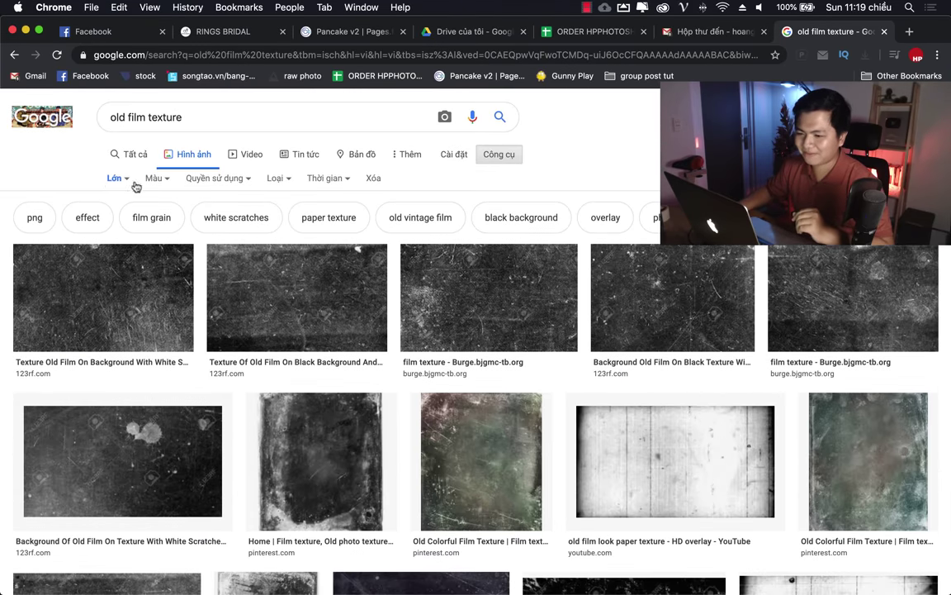
{"action": "left_click", "coordinate": [116, 177]}
{"action": "left_click", "coordinate": [131, 205]}
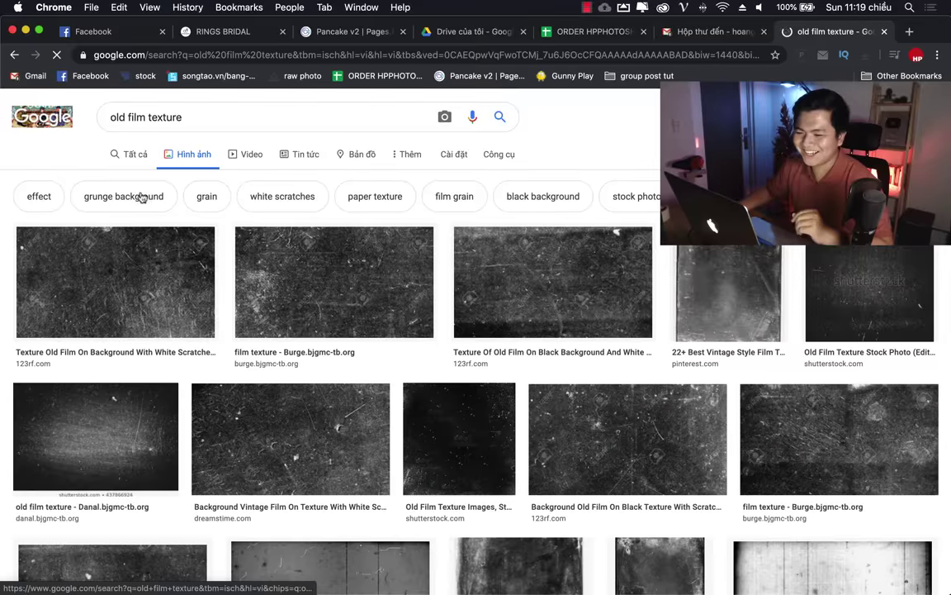
- Preview the 852×480 dark scratched film texture, copy the image, and return to Photoshop
{"action": "scroll", "coordinate": [487, 347], "scroll_direction": "down", "scroll_amount": 1}
{"action": "scroll", "coordinate": [462, 363], "scroll_direction": "down", "scroll_amount": 1}
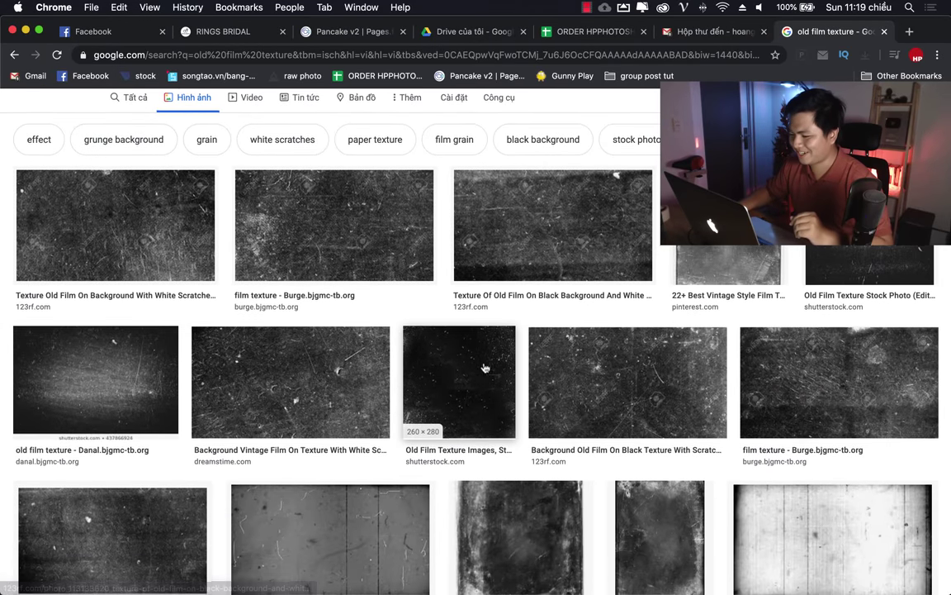
{"action": "scroll", "coordinate": [470, 378], "scroll_direction": "down", "scroll_amount": 5}
{"action": "scroll", "coordinate": [420, 334], "scroll_direction": "down", "scroll_amount": 2}
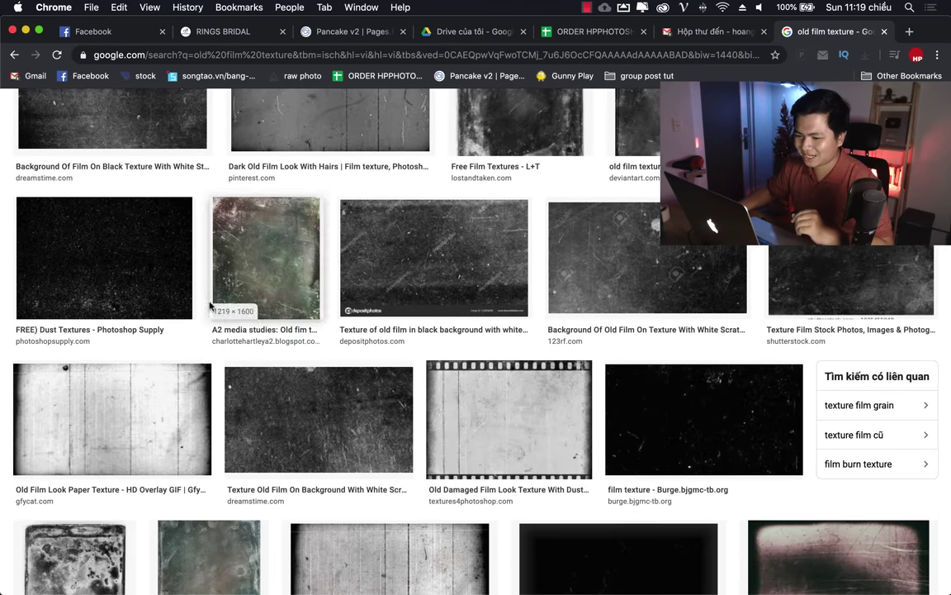
{"action": "scroll", "coordinate": [133, 273], "scroll_direction": "down", "scroll_amount": 1}
{"action": "scroll", "coordinate": [496, 289], "scroll_direction": "down", "scroll_amount": 2}
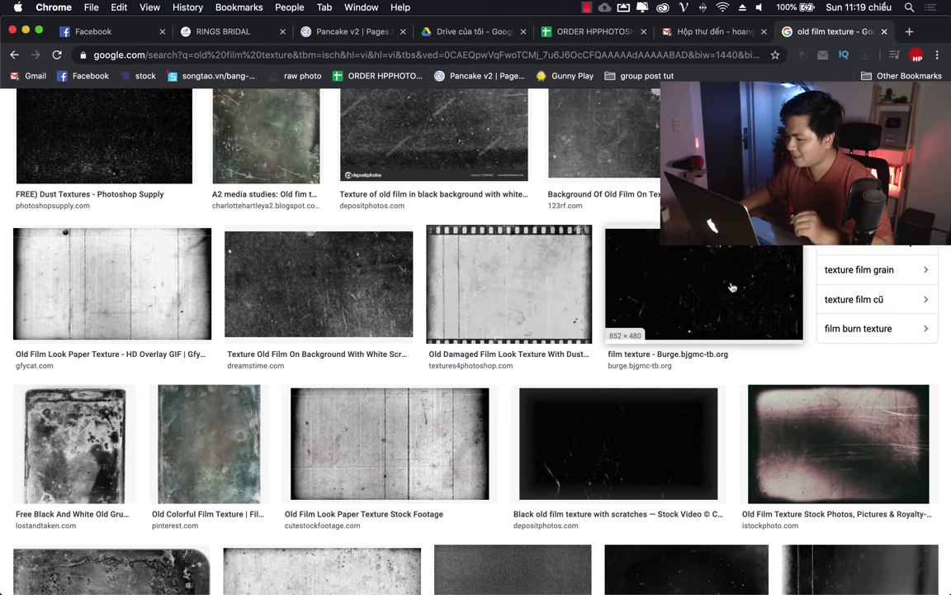
{"action": "scroll", "coordinate": [731, 288], "scroll_direction": "down", "scroll_amount": 4}
{"action": "scroll", "coordinate": [722, 388], "scroll_direction": "up", "scroll_amount": 4}
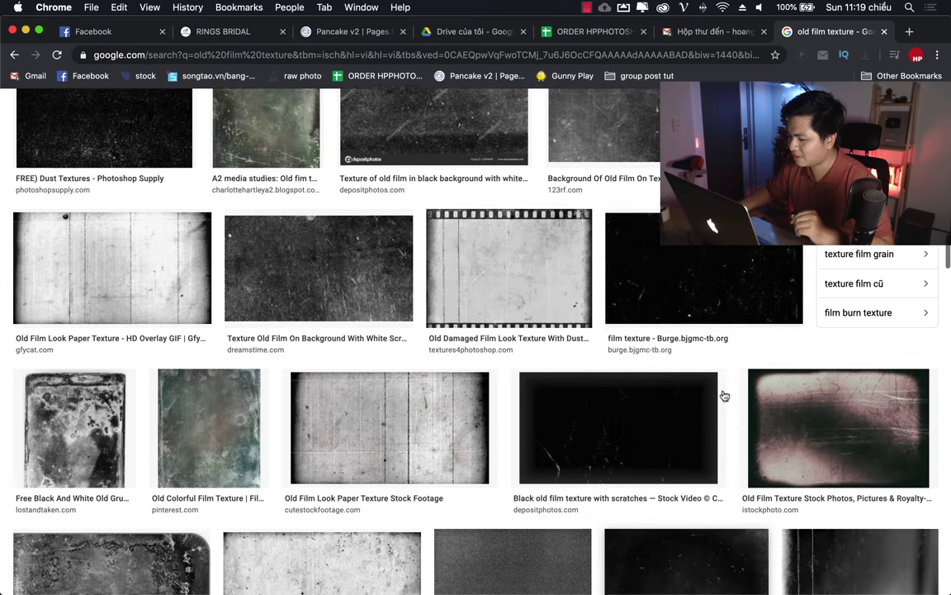
{"action": "left_click", "coordinate": [677, 267]}
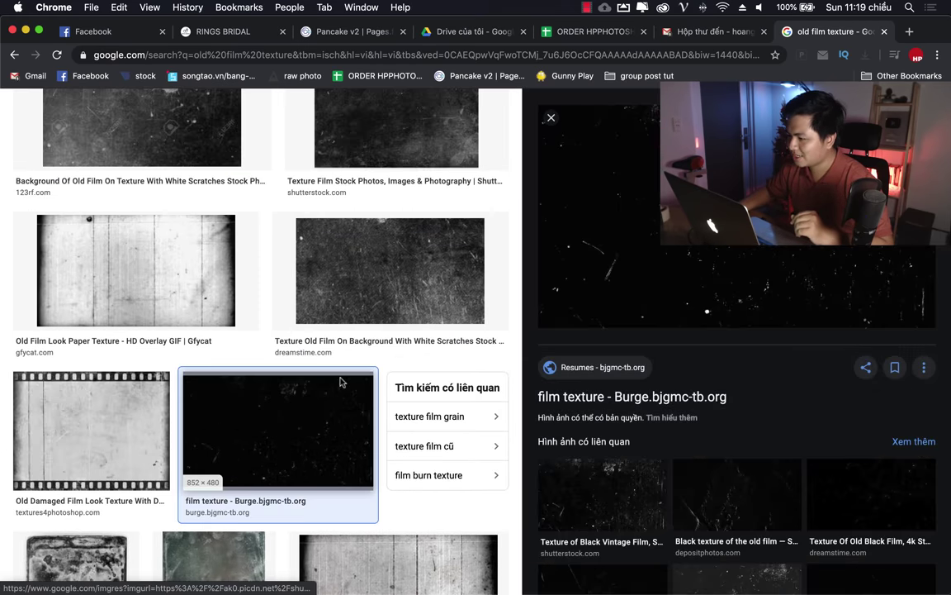
{"action": "scroll", "coordinate": [595, 242], "scroll_direction": "down", "scroll_amount": 3}
{"action": "scroll", "coordinate": [595, 242], "scroll_direction": "up", "scroll_amount": 3}
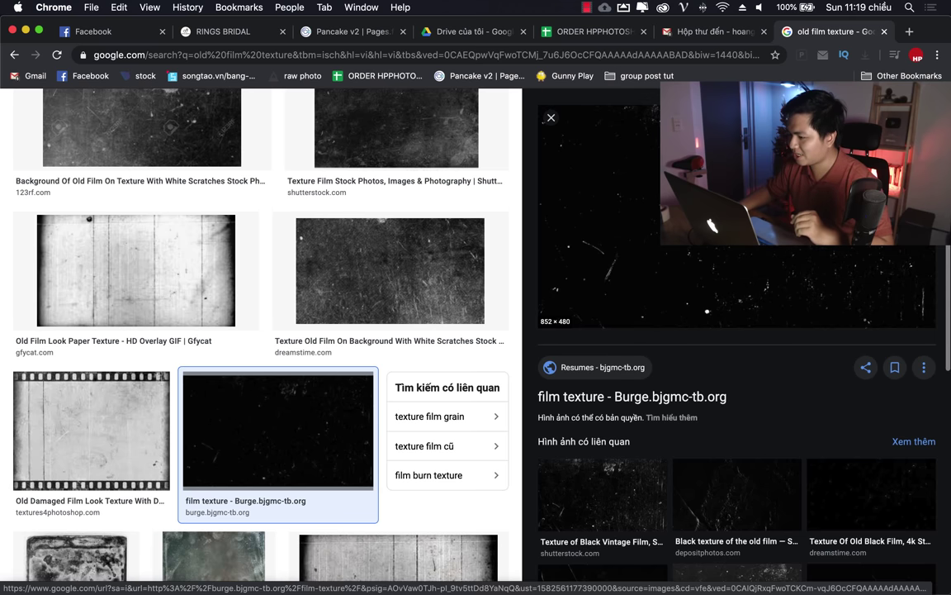
{"action": "right_click", "coordinate": [645, 221]}
{"action": "left_click", "coordinate": [686, 285]}
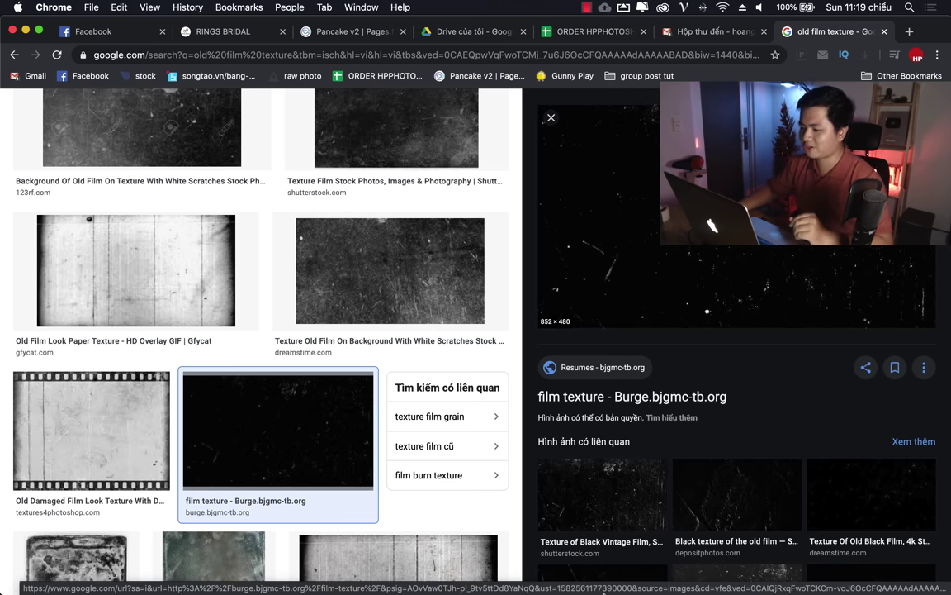
{"action": "left_click", "coordinate": [628, 570]}
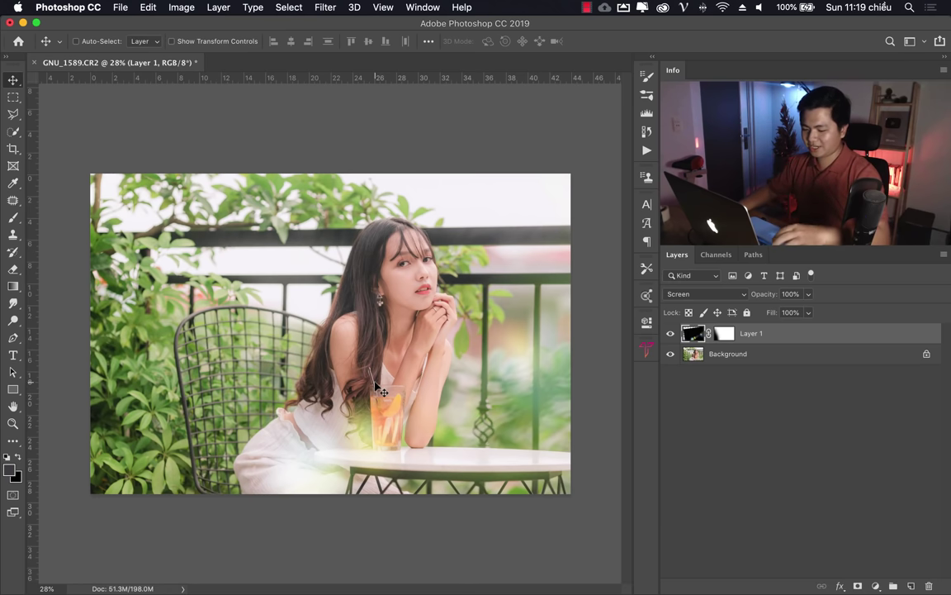
- Paste the film texture as Layer 2, scale it to cover the photo, and blend it in Screen
{"action": "key", "text": "super+v"}
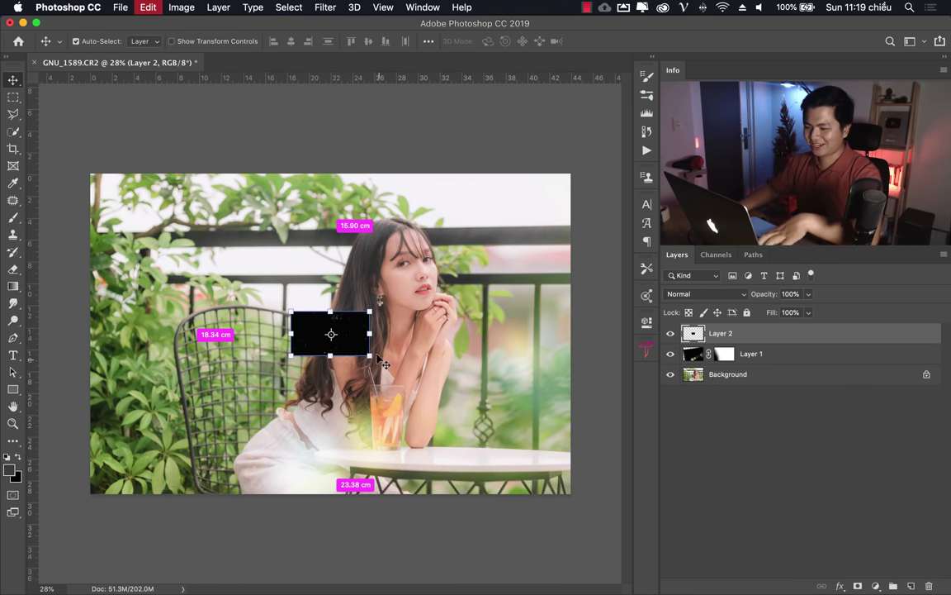
{"action": "key", "text": "super+t"}
{"action": "left_click_drag", "start_coordinate": [369, 313], "coordinate": [649, 221]}
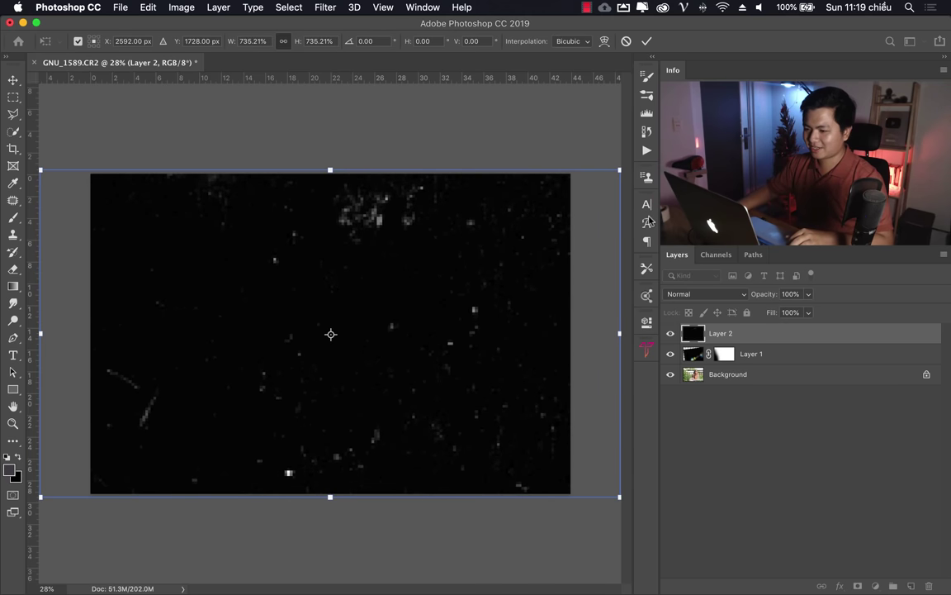
{"action": "key", "text": "Return"}
{"action": "left_click", "coordinate": [702, 294]}
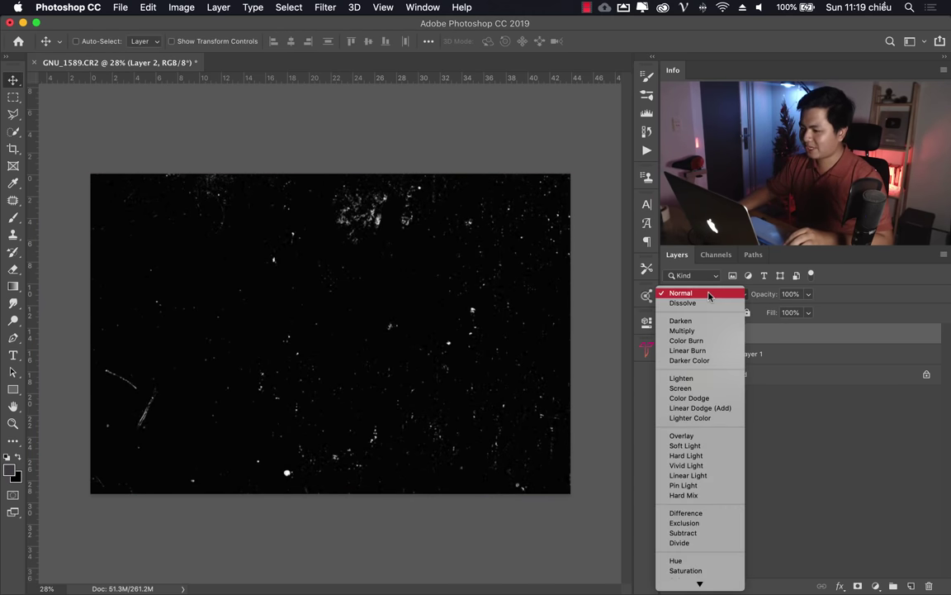
{"action": "left_click", "coordinate": [697, 388]}
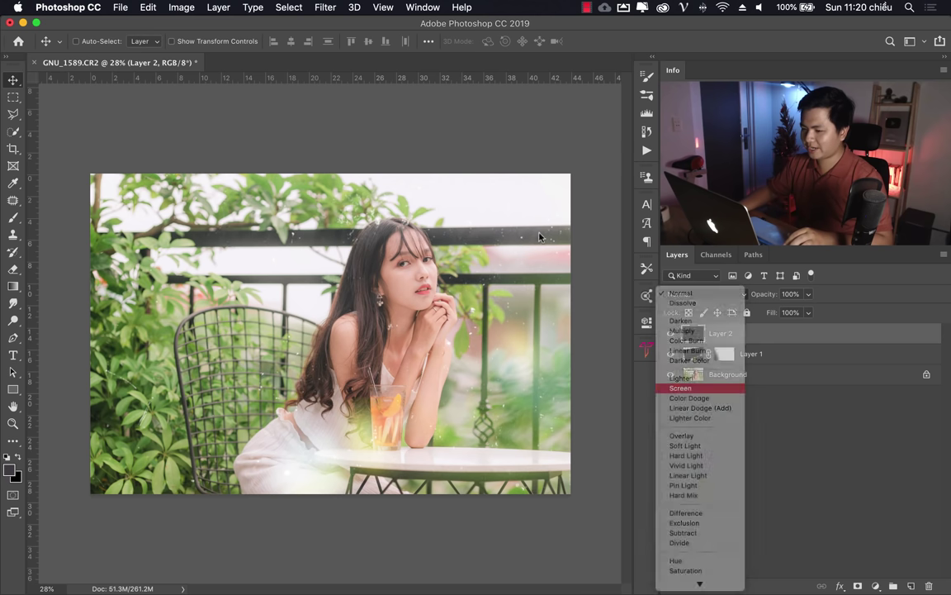
- Flip the texture layer horizontally, keeping it upright, and commit the transform
{"action": "key", "text": "ctrl+t"}
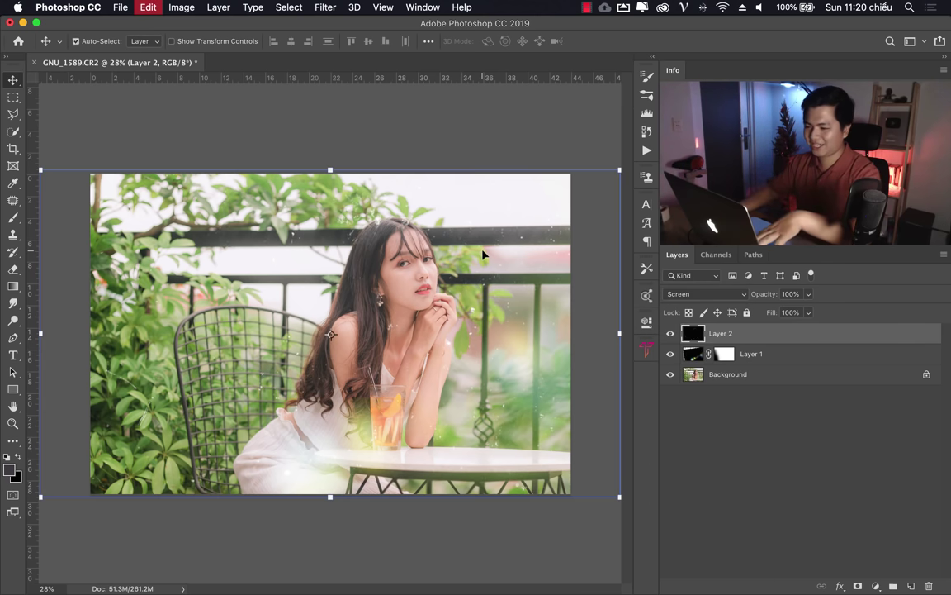
{"action": "right_click", "coordinate": [401, 259]}
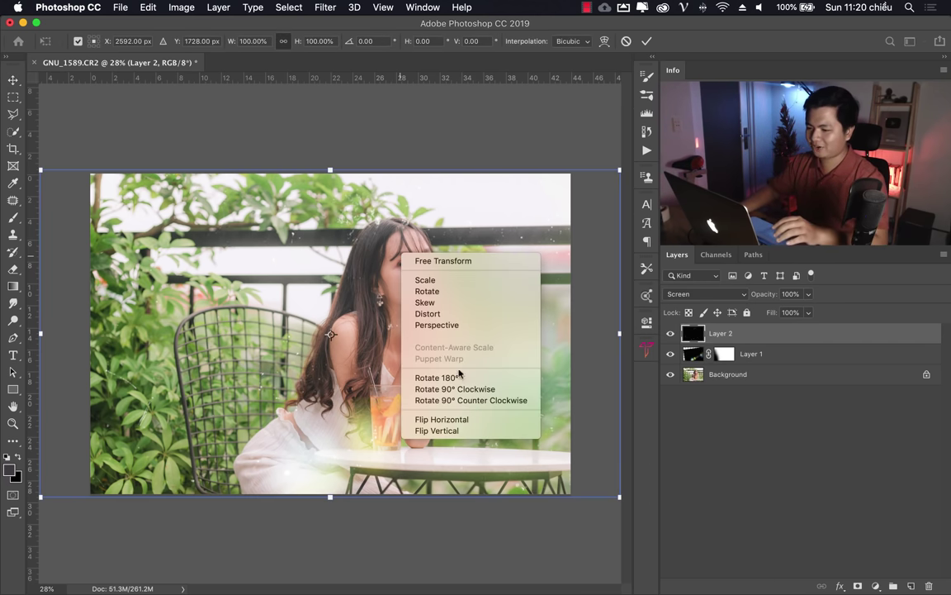
{"action": "left_click", "coordinate": [479, 417]}
{"action": "right_click", "coordinate": [371, 257]}
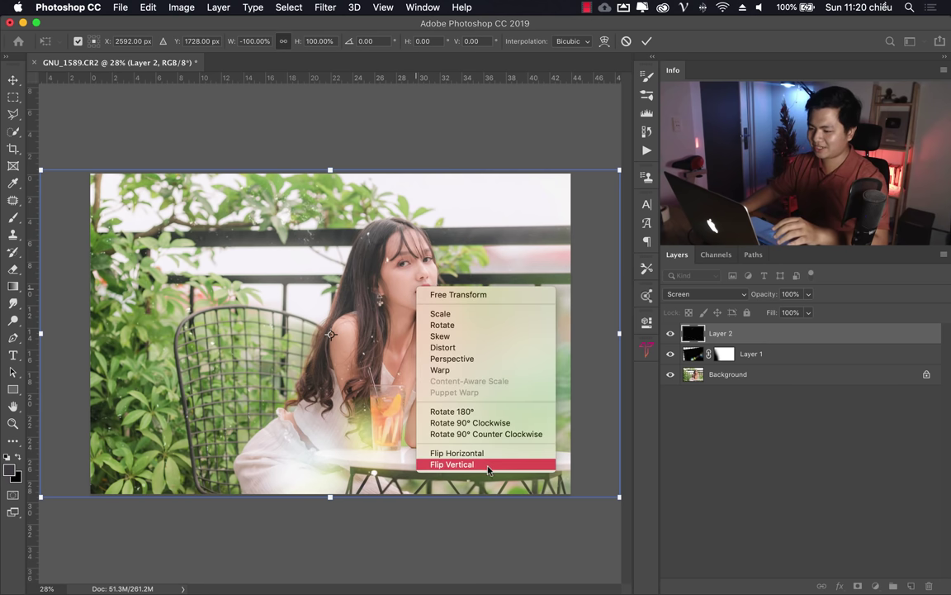
{"action": "left_click", "coordinate": [442, 421]}
{"action": "right_click", "coordinate": [401, 260]}
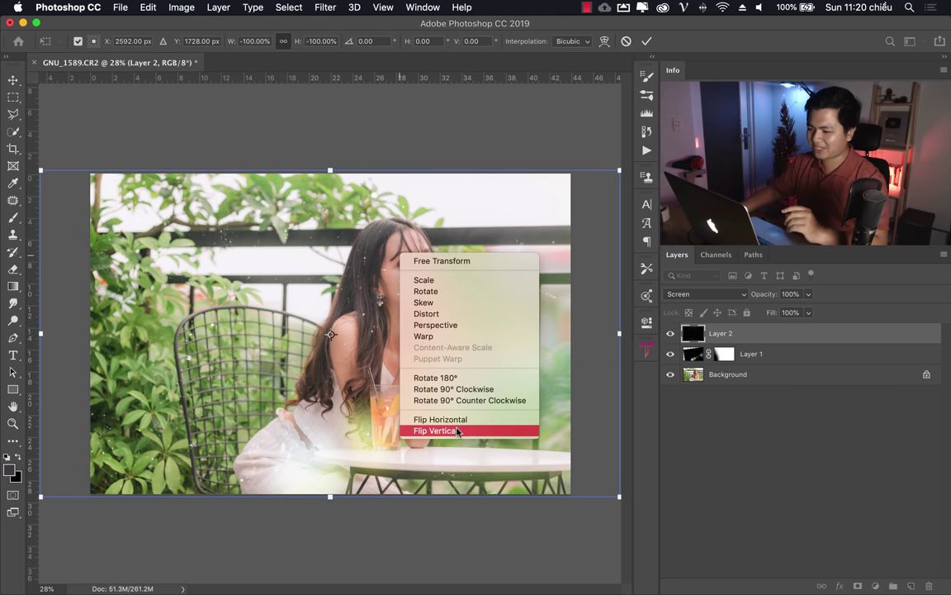
{"action": "left_click", "coordinate": [442, 430]}
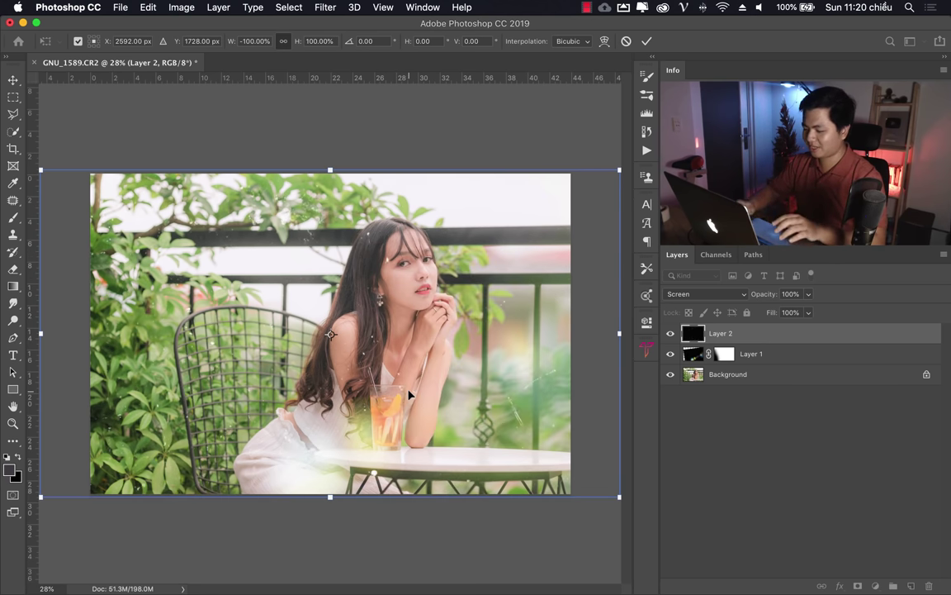
{"action": "key", "text": "Return"}
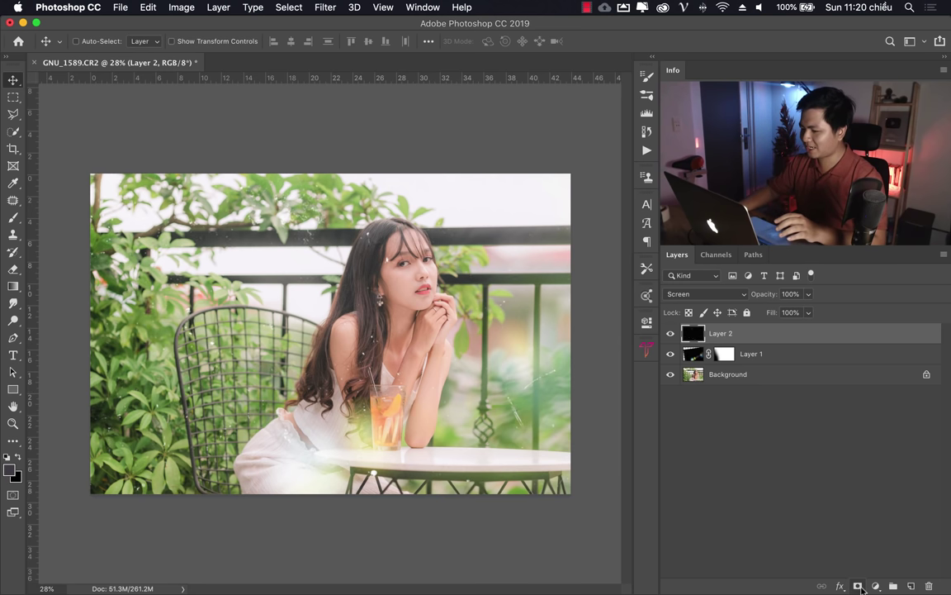
- Mask and hide Layer 2, delete it, then toggle Layer 1 off and on to compare
{"action": "left_click", "coordinate": [858, 586]}
{"action": "left_click", "coordinate": [13, 217]}
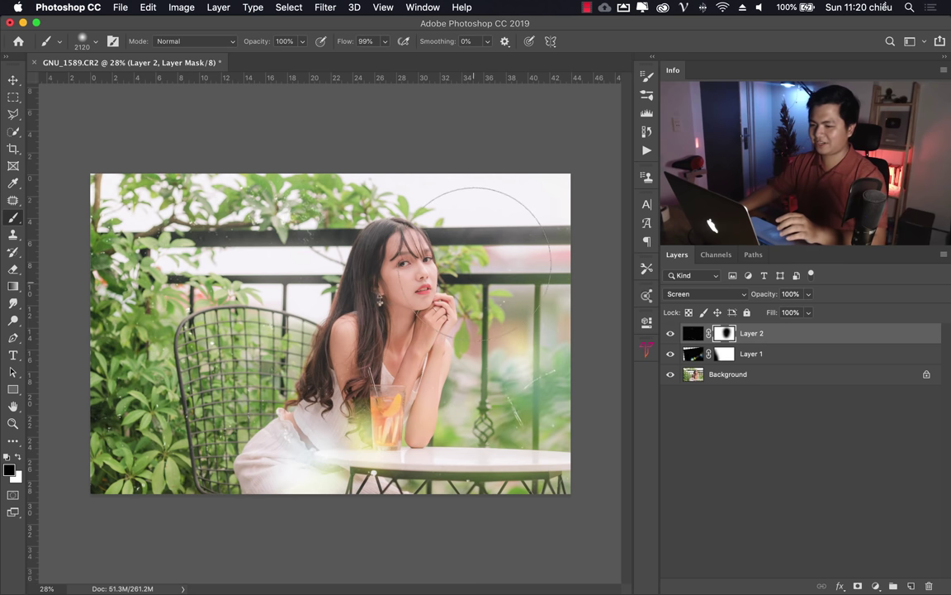
{"action": "left_click", "coordinate": [670, 334]}
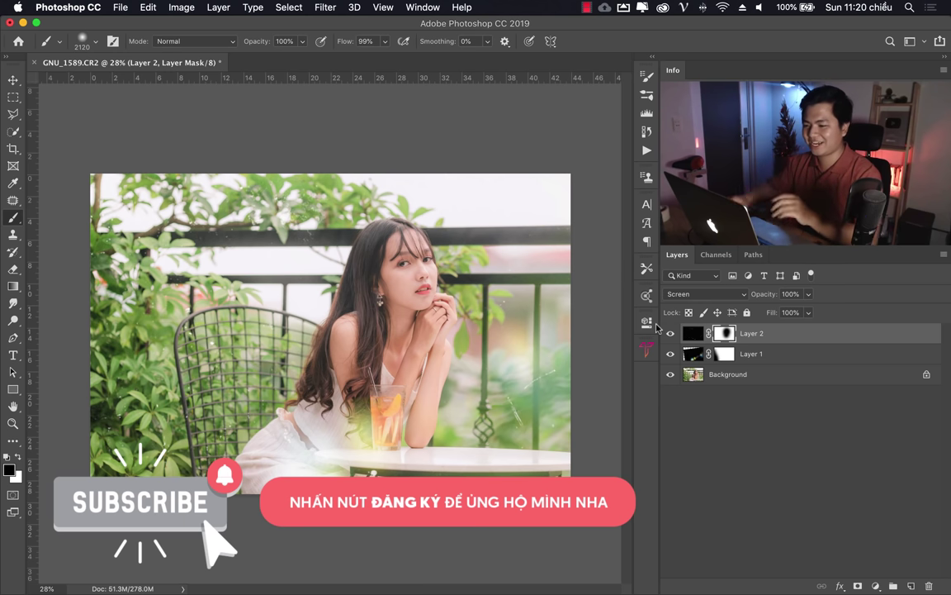
{"action": "key", "text": "Delete"}
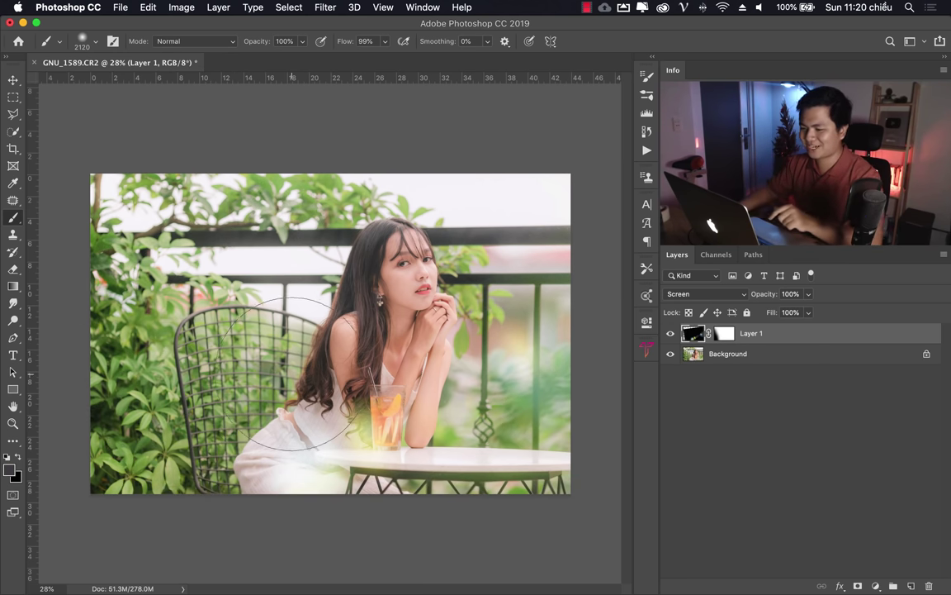
{"action": "left_click", "coordinate": [670, 333]}
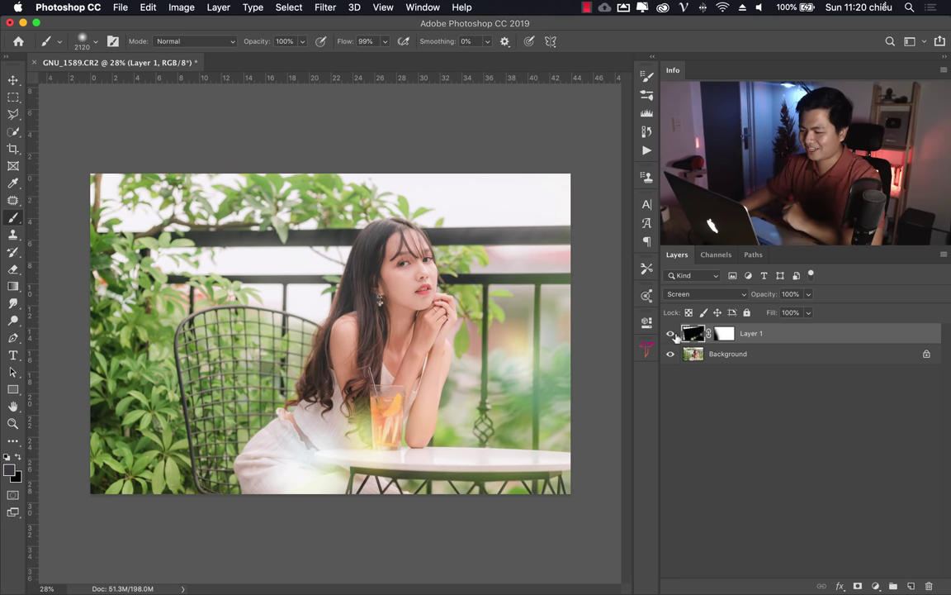
{"action": "left_click", "coordinate": [669, 334]}
- In Chrome's image results, replace the 'old film' search with 'bokeh texture'
{"action": "left_click", "coordinate": [212, 567]}
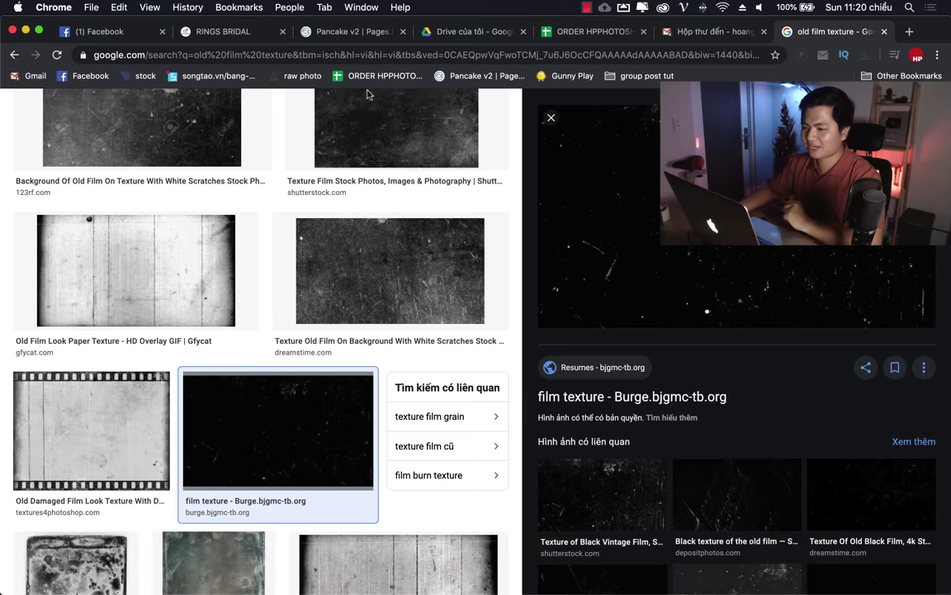
{"action": "key", "text": "Escape"}
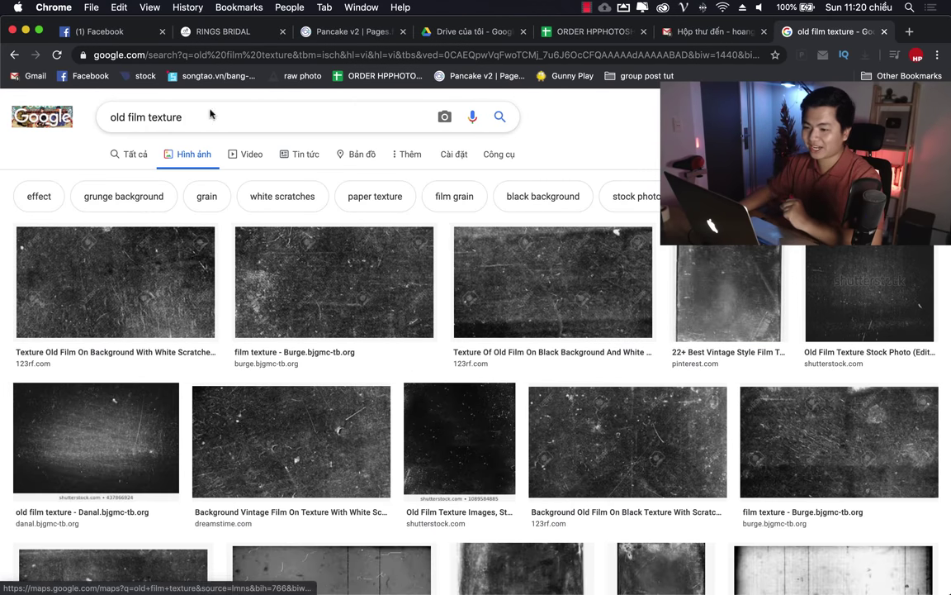
{"action": "left_click_drag", "start_coordinate": [145, 118], "coordinate": [106, 117]}
{"action": "type", "text": "k"}
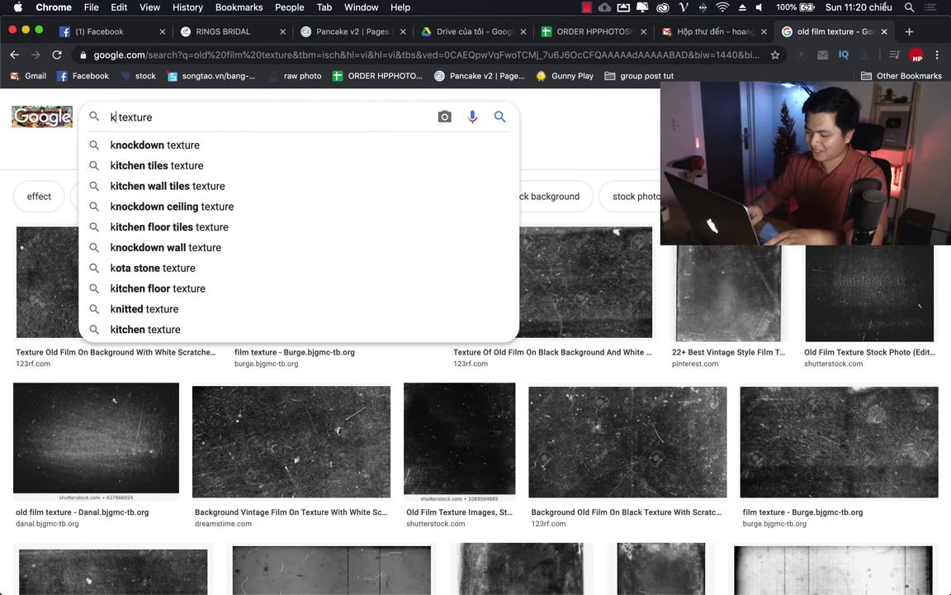
{"action": "key", "text": "BackSpace"}
{"action": "type", "text": "bo"}
{"action": "type", "text": "keh"}
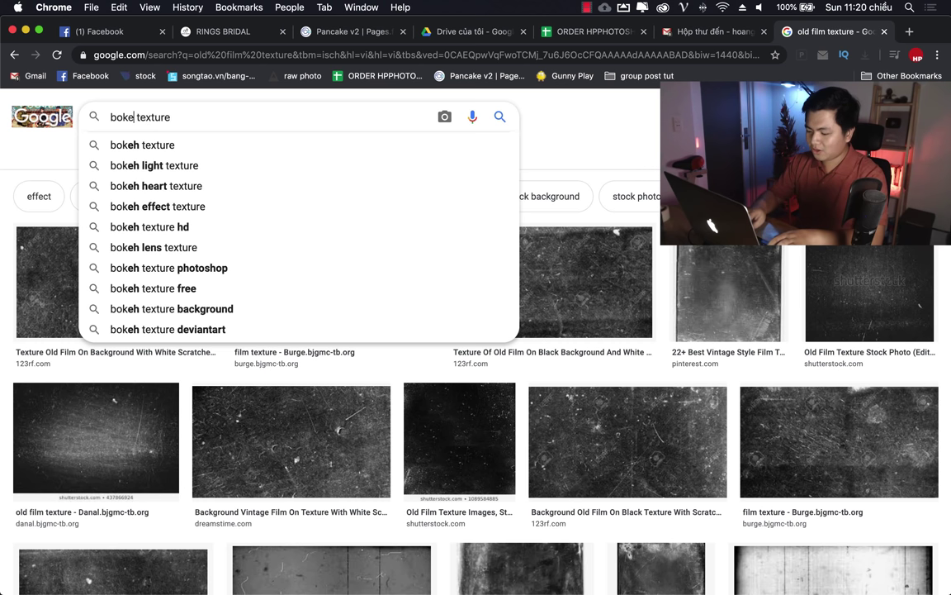
{"action": "key", "text": "Return"}
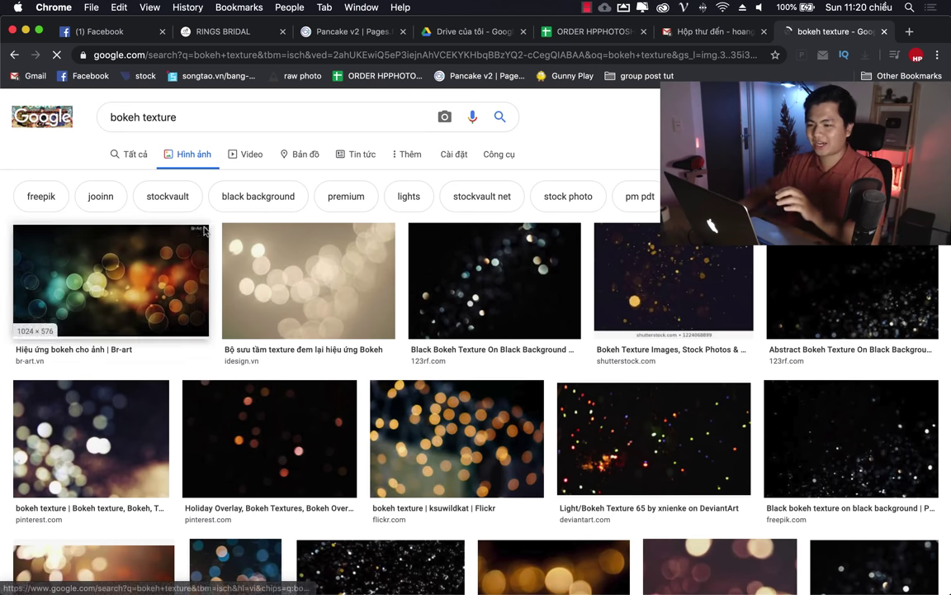
- Copy the dark bokeh image with scattered orange spots
{"action": "scroll", "coordinate": [454, 289], "scroll_direction": "down", "scroll_amount": 1}
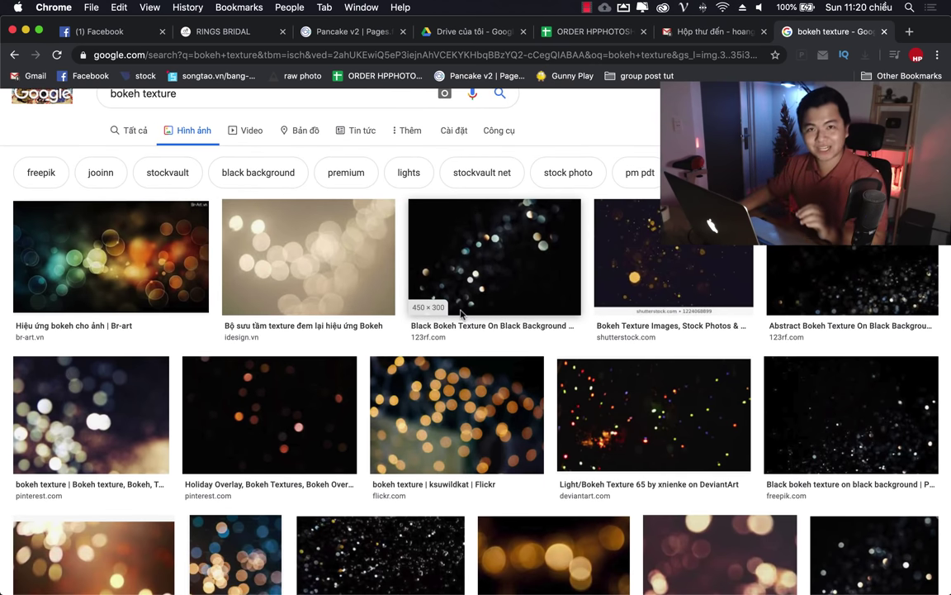
{"action": "scroll", "coordinate": [464, 312], "scroll_direction": "down", "scroll_amount": 4}
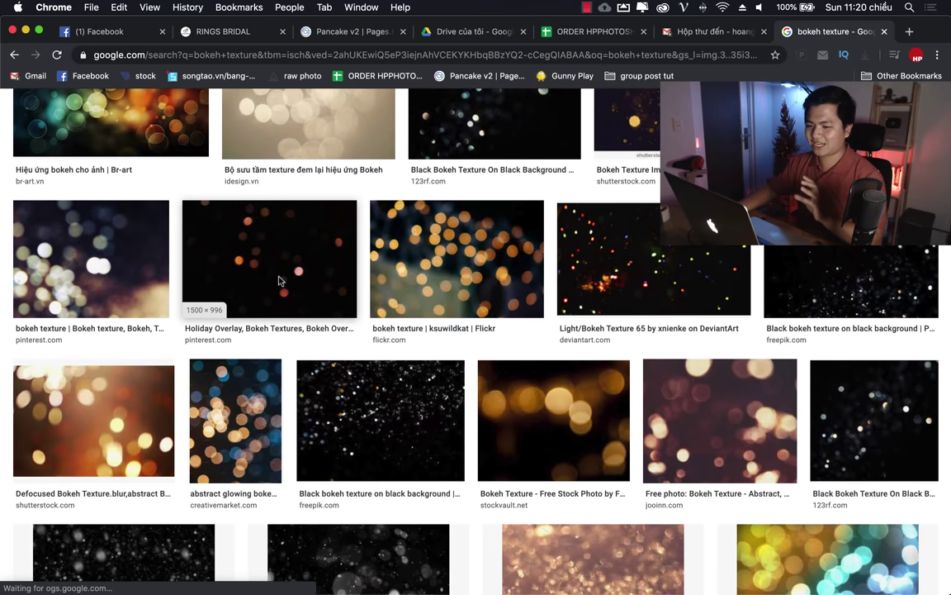
{"action": "left_click", "coordinate": [279, 281]}
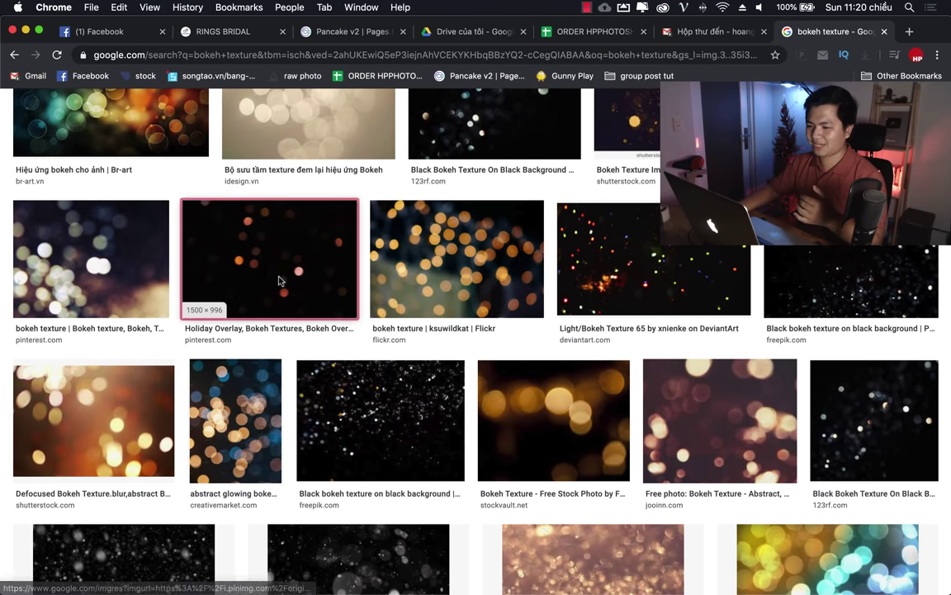
{"action": "right_click", "coordinate": [745, 224]}
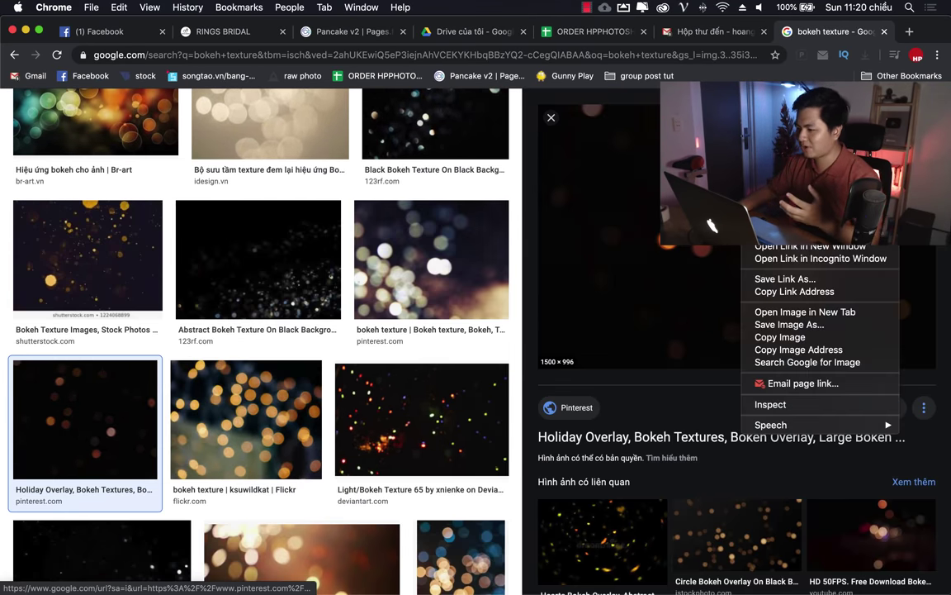
{"action": "left_click", "coordinate": [780, 337]}
- Back in Photoshop, paste the bokeh image and scale it to cover the photo
{"action": "left_click", "coordinate": [647, 574]}
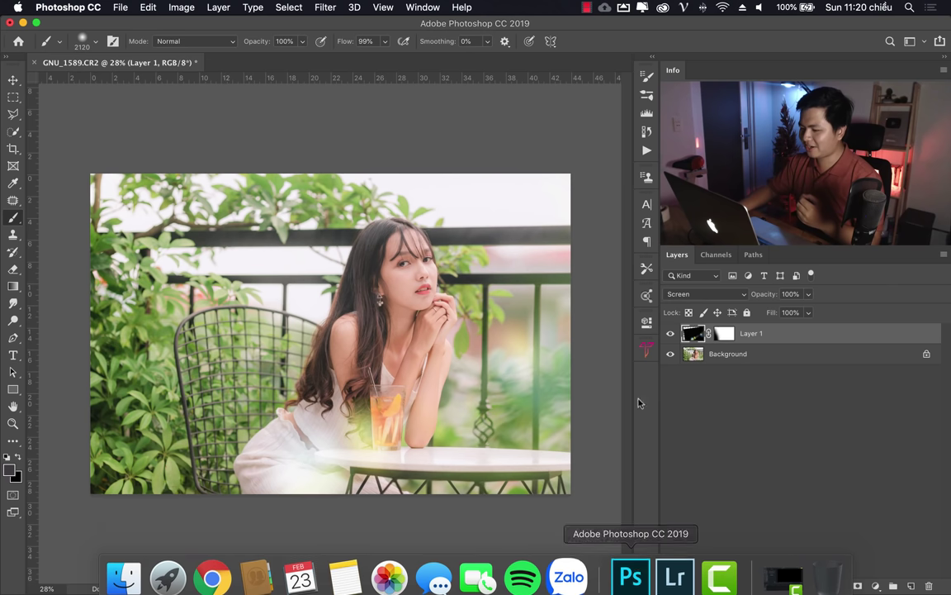
{"action": "key", "text": "ctrl+v"}
{"action": "key", "text": "ctrl+t"}
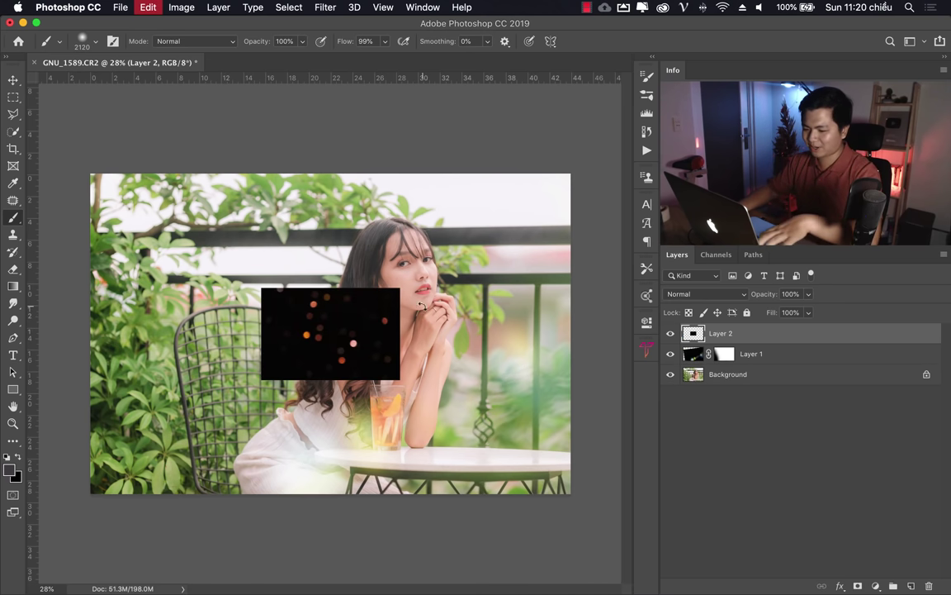
{"action": "left_click_drag", "start_coordinate": [399, 287], "coordinate": [609, 217]}
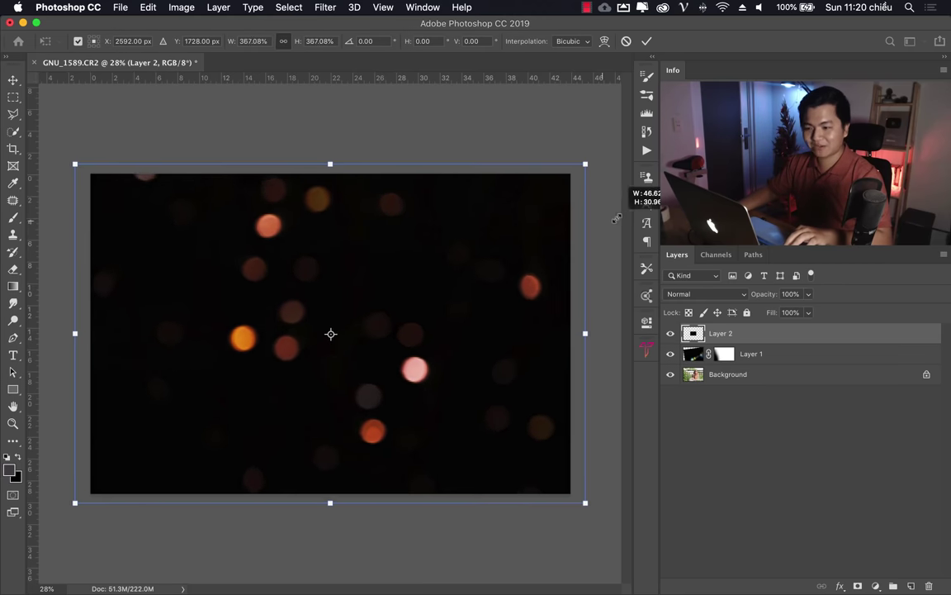
{"action": "key", "text": "Return"}
- Set the bokeh layer's blend mode to Screen and shift it slightly down-left
{"action": "key", "text": "b"}
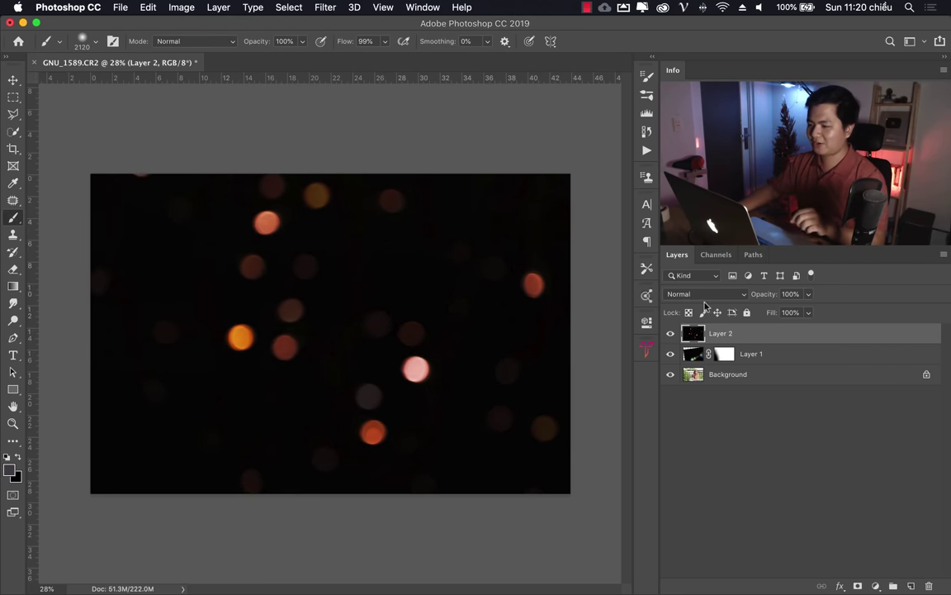
{"action": "left_click", "coordinate": [707, 294]}
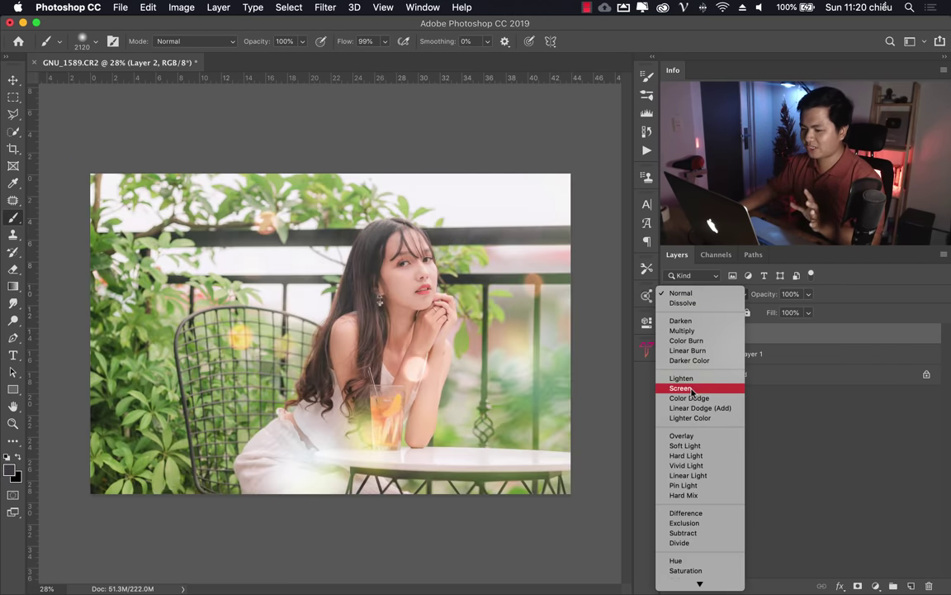
{"action": "left_click", "coordinate": [692, 388]}
{"action": "key", "text": "v"}
{"action": "mouse_move", "coordinate": [326, 277]}
{"action": "left_mouse_down"}
{"action": "mouse_move", "coordinate": [290, 367]}
{"action": "mouse_move", "coordinate": [337, 264]}
{"action": "left_mouse_up"}
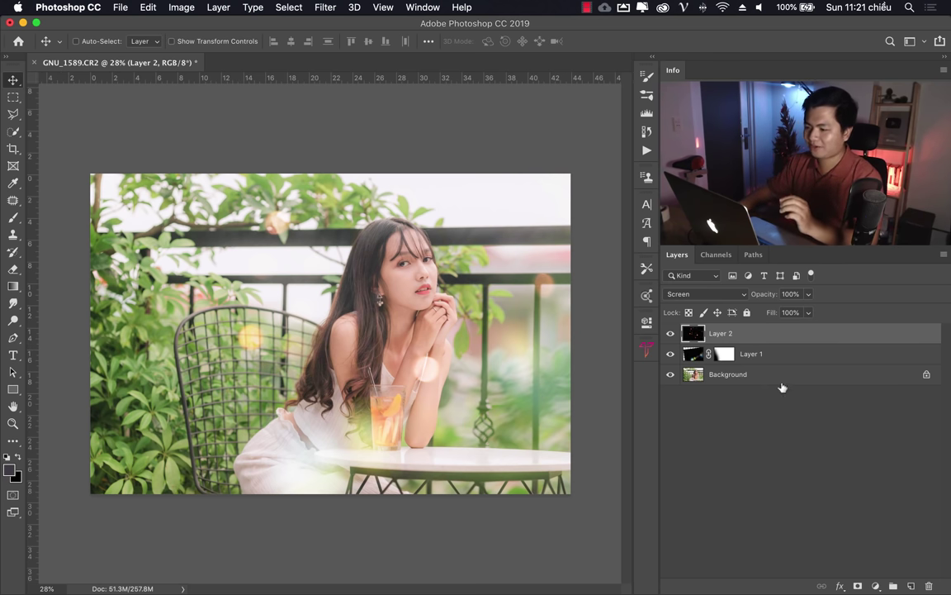
- Apply Hue/Saturation to the bokeh layer with Hue +31, Saturation -32, Lightness 0
{"action": "left_click", "coordinate": [184, 8]}
{"action": "mouse_move", "coordinate": [203, 43]}
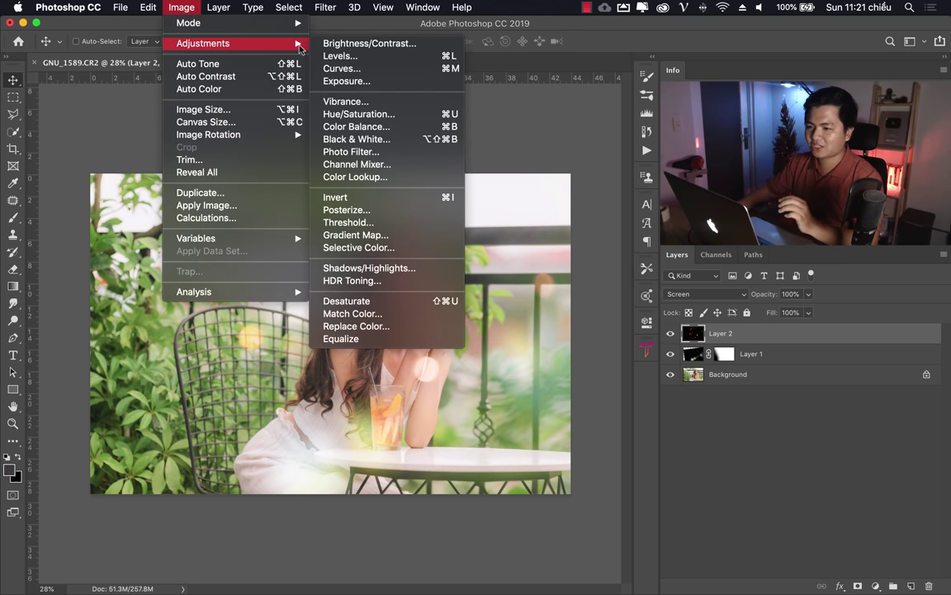
{"action": "left_click", "coordinate": [386, 115]}
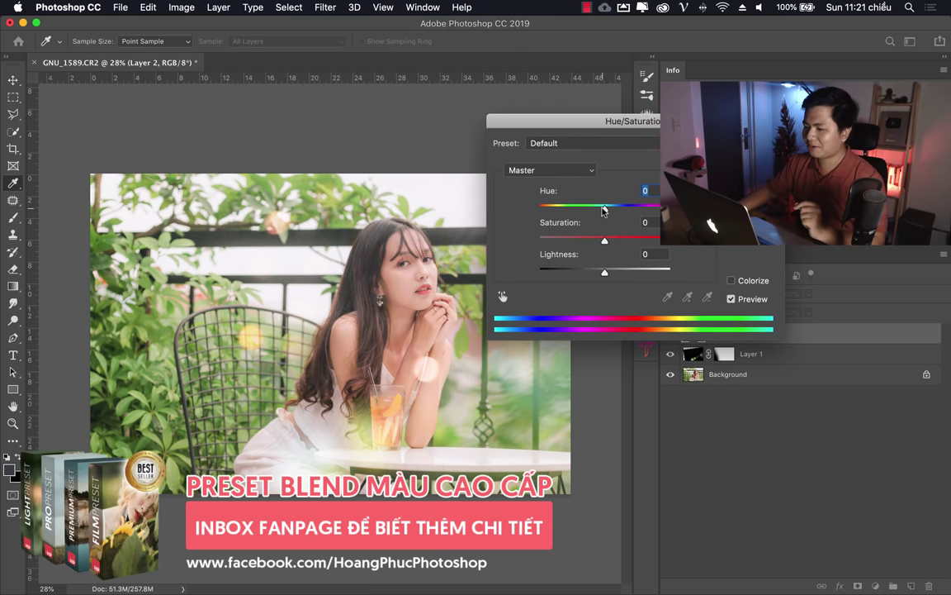
{"action": "left_click_drag", "start_coordinate": [605, 207], "coordinate": [545, 208]}
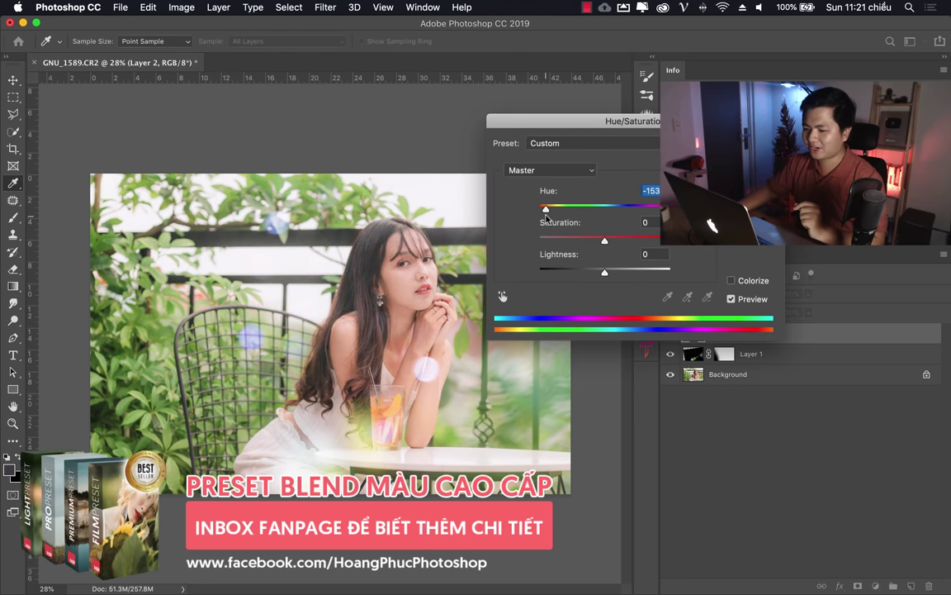
{"action": "mouse_move", "coordinate": [545, 209]}
{"action": "left_mouse_down"}
{"action": "mouse_move", "coordinate": [621, 209]}
{"action": "mouse_move", "coordinate": [625, 220]}
{"action": "left_mouse_up"}
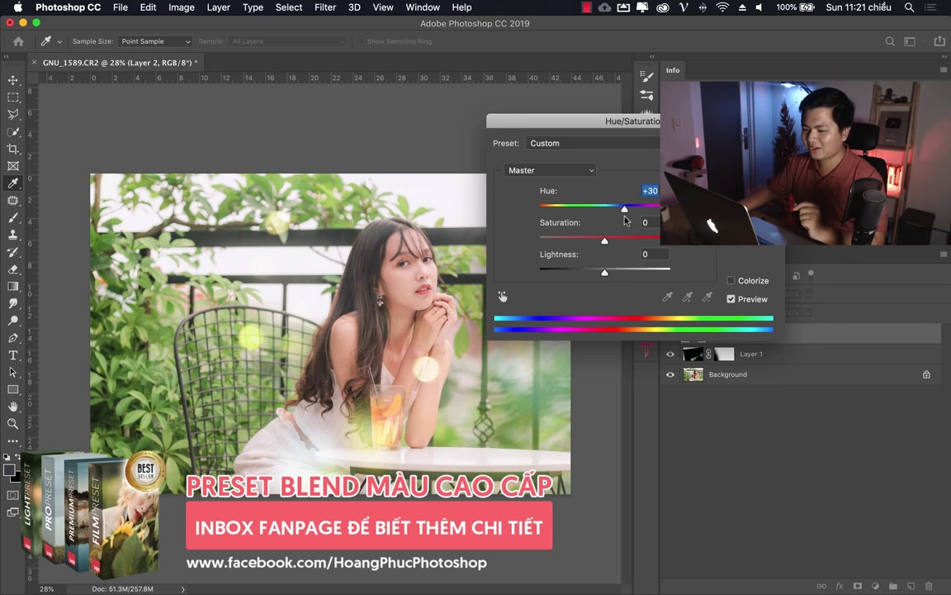
{"action": "mouse_move", "coordinate": [605, 240]}
{"action": "left_mouse_down"}
{"action": "mouse_move", "coordinate": [546, 240]}
{"action": "mouse_move", "coordinate": [575, 241]}
{"action": "left_mouse_up"}
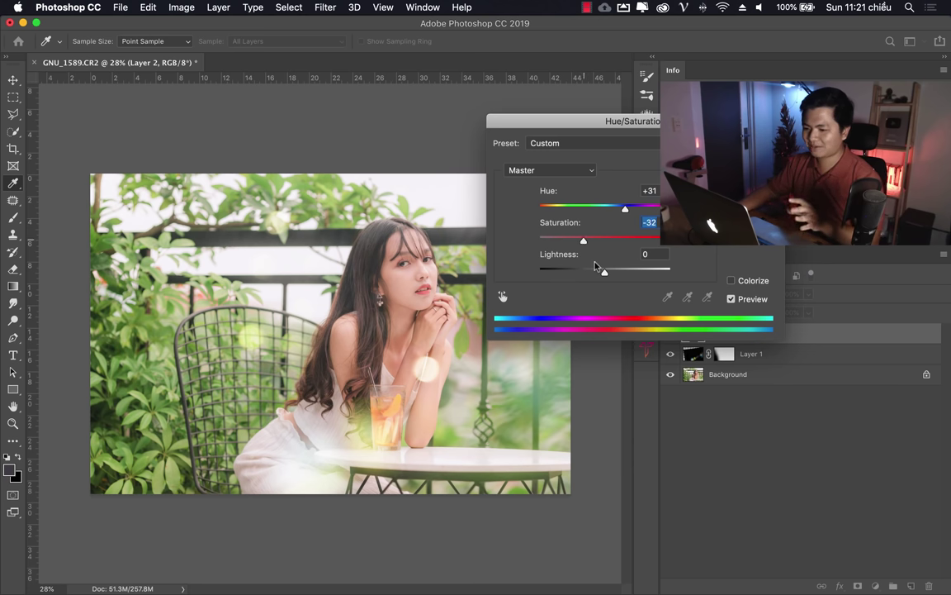
{"action": "mouse_move", "coordinate": [604, 273]}
{"action": "left_mouse_down"}
{"action": "mouse_move", "coordinate": [626, 273]}
{"action": "mouse_move", "coordinate": [601, 274]}
{"action": "left_mouse_up"}
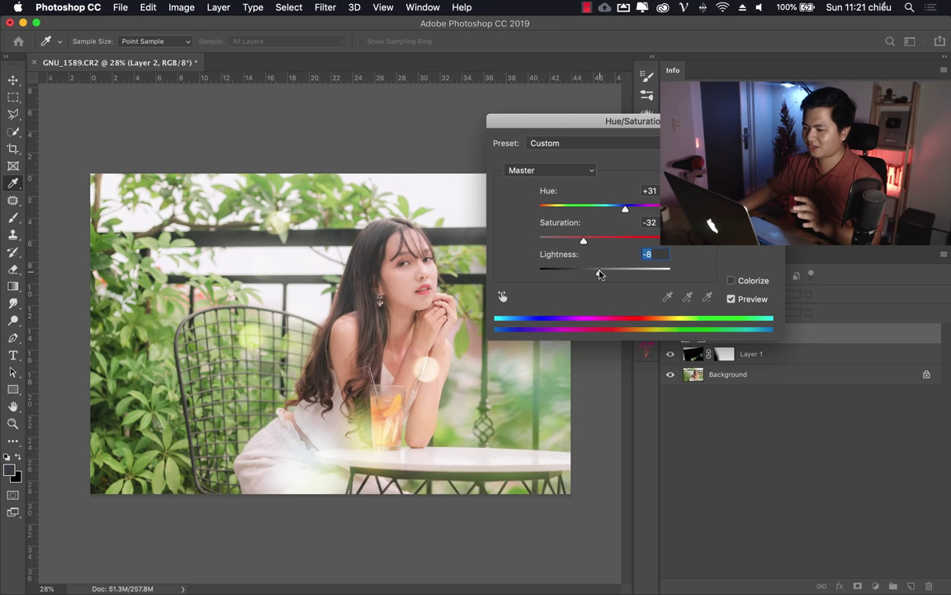
{"action": "type", "text": "0"}
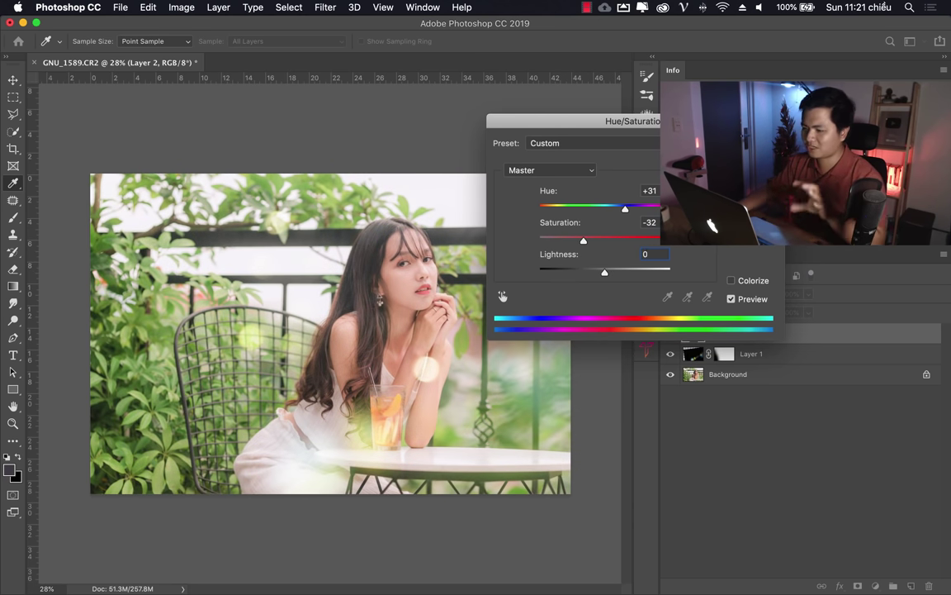
{"action": "key", "text": "Return"}
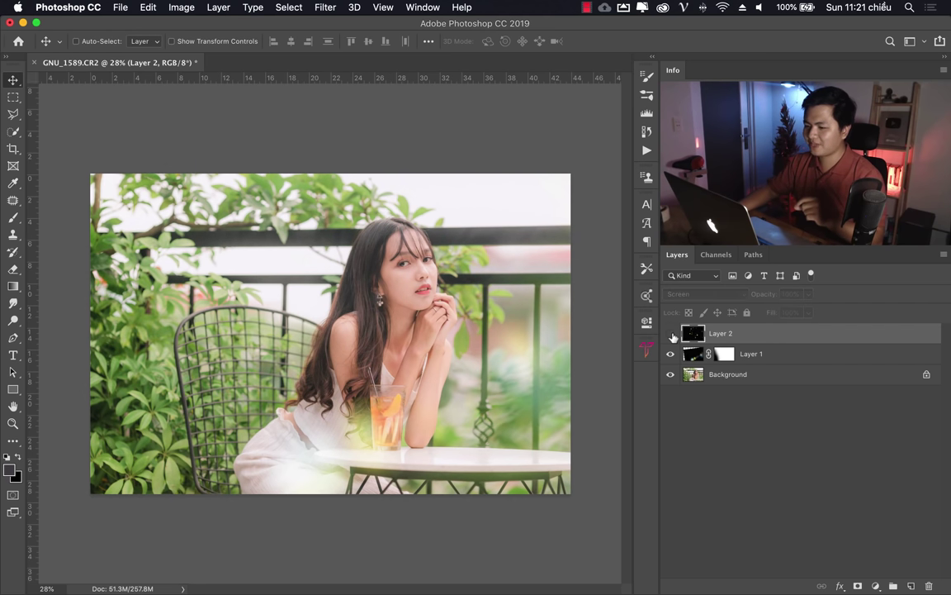